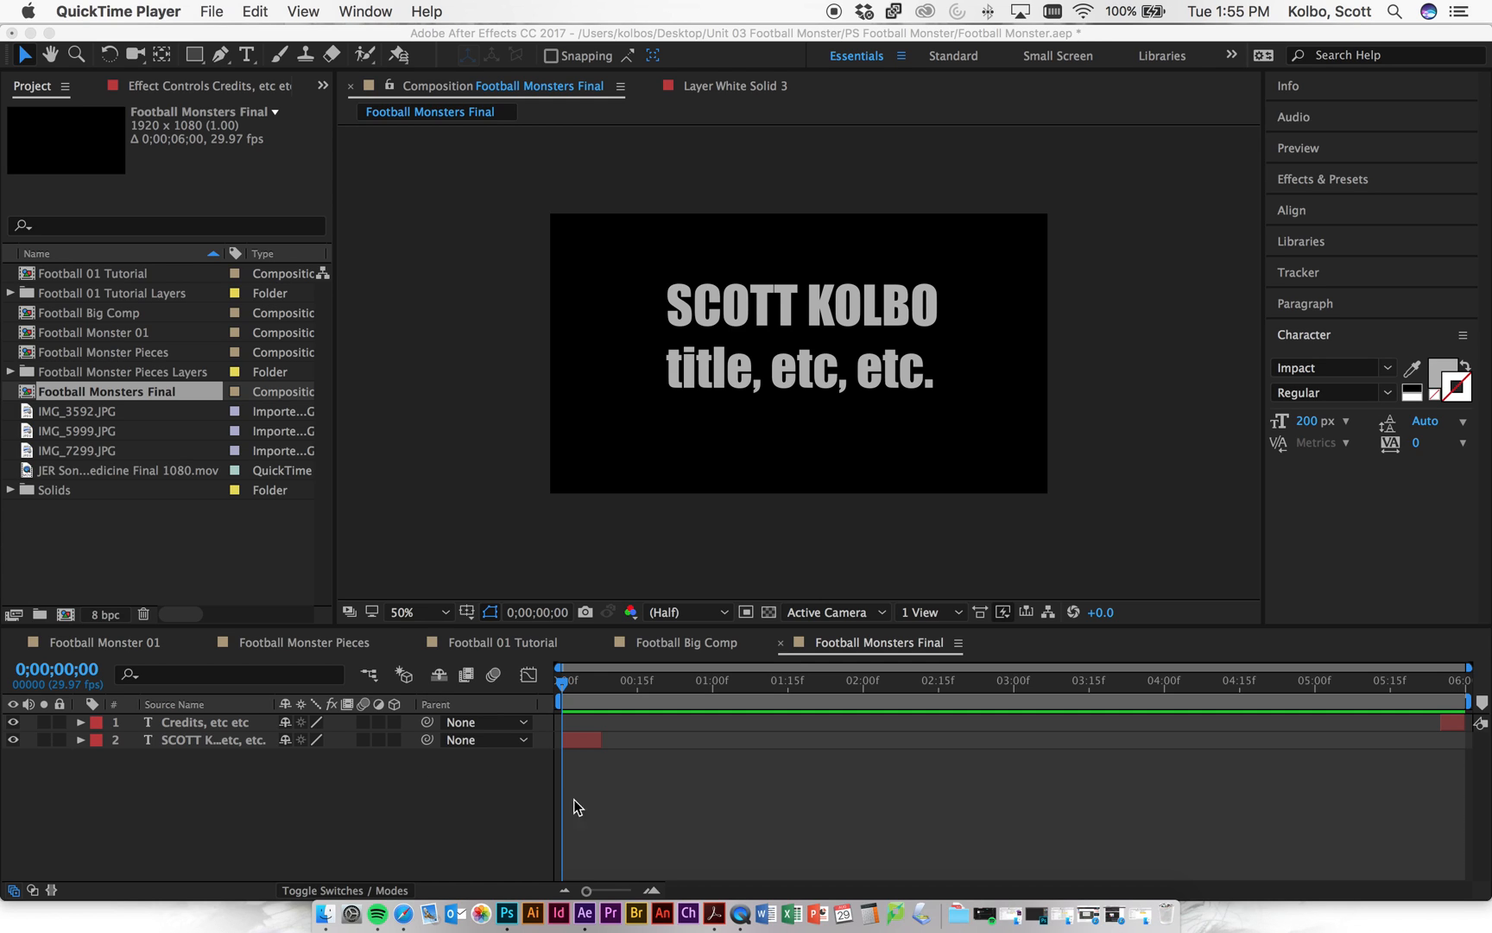
- Bring After Effects forward and open Football Monster Pieces, Football Monster 01, then Football Monsters Final
click(557, 684)
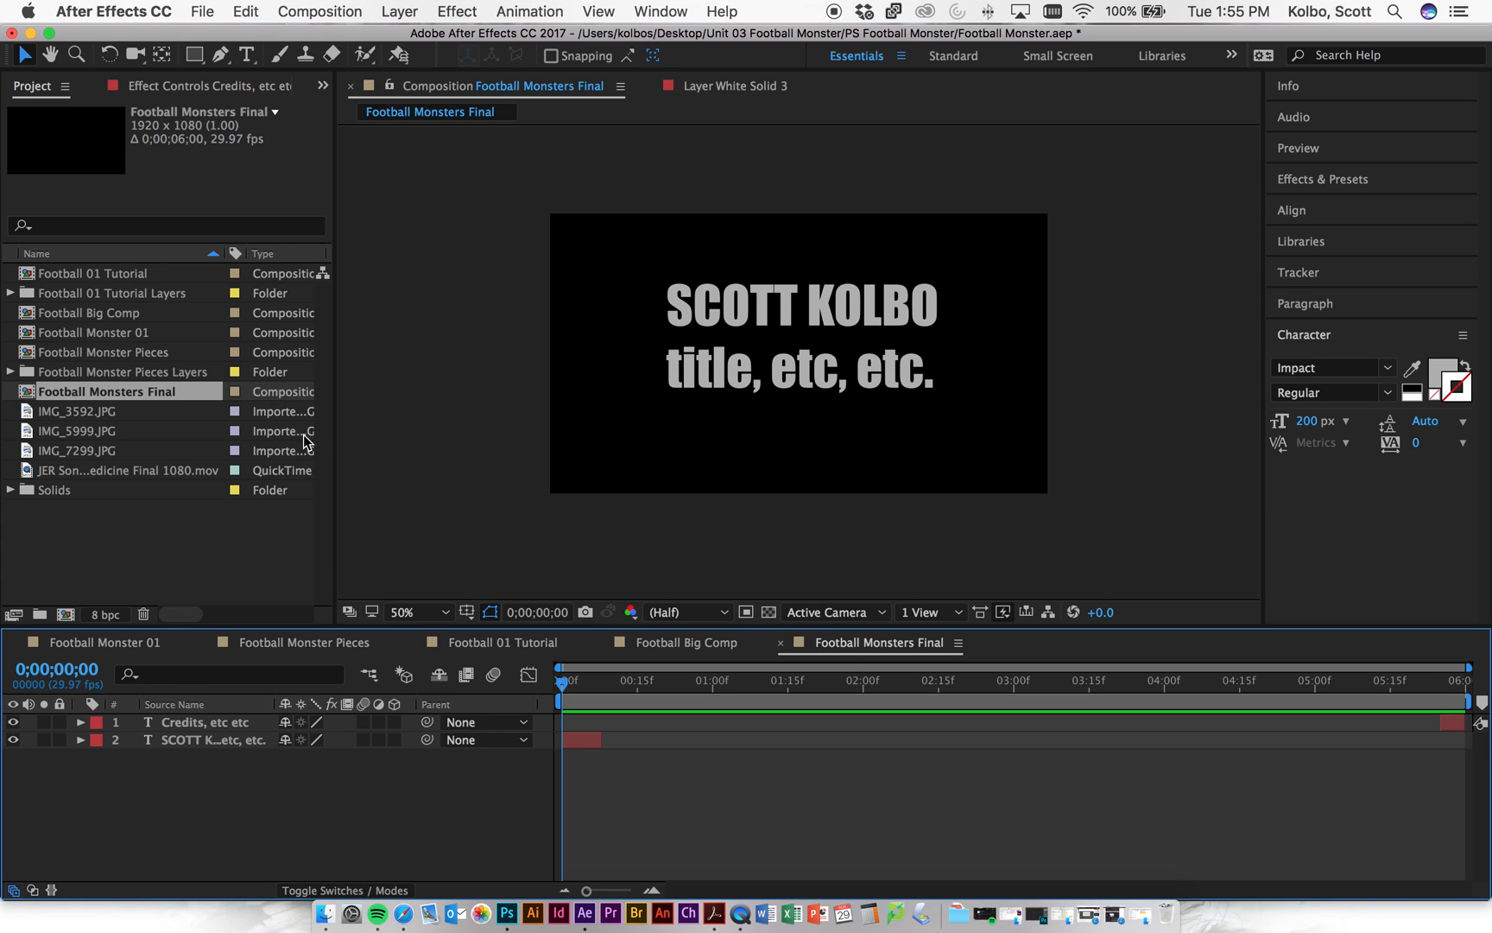
double_click(100, 351)
double_click(92, 332)
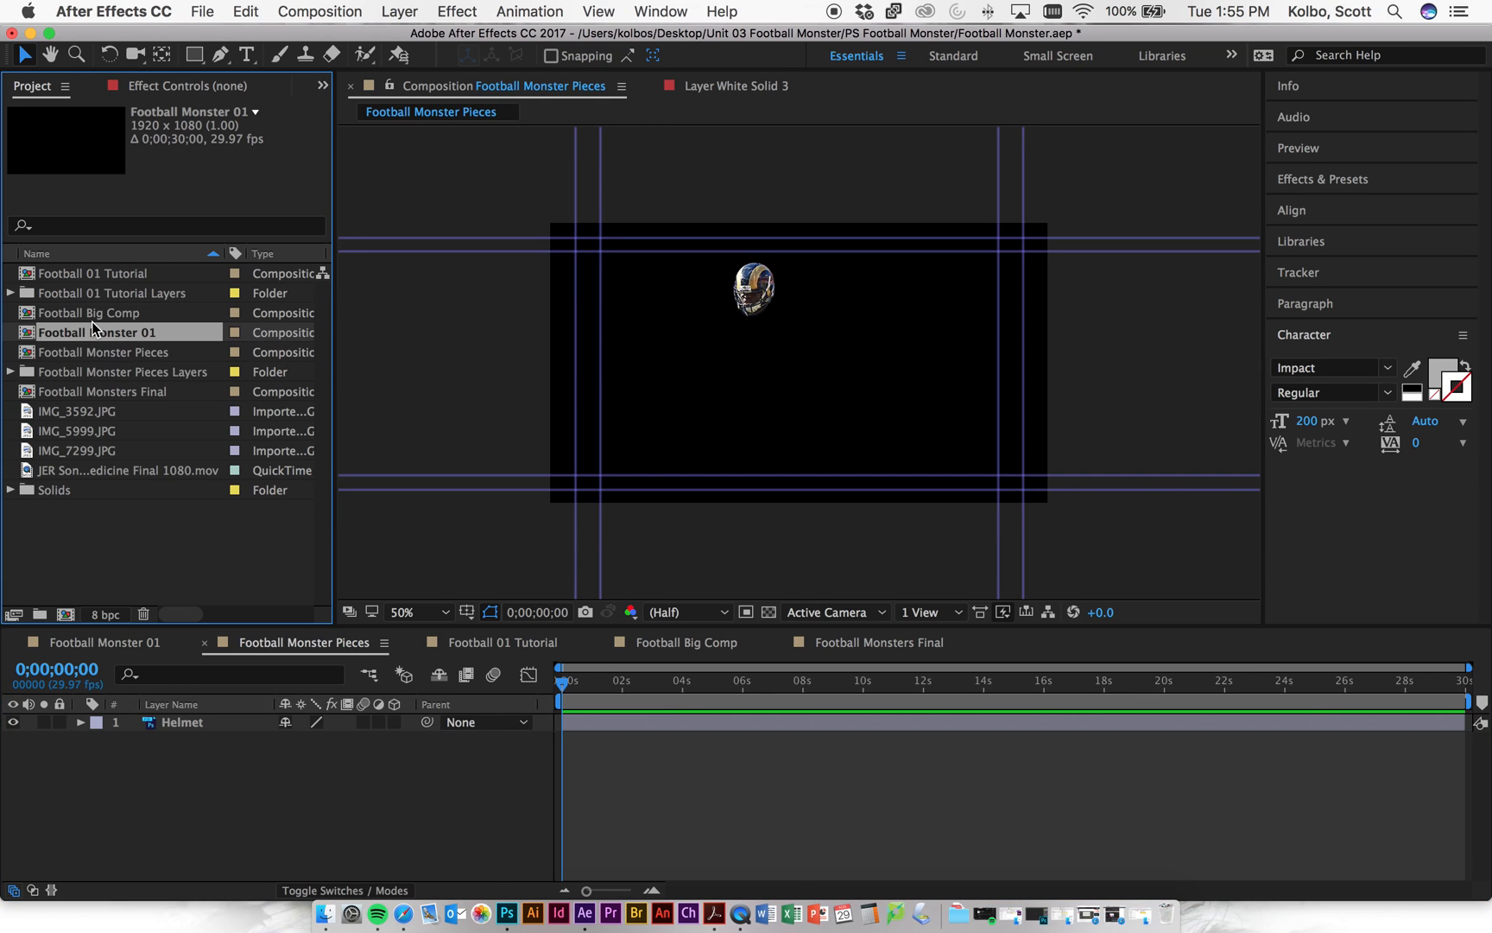
double_click(90, 393)
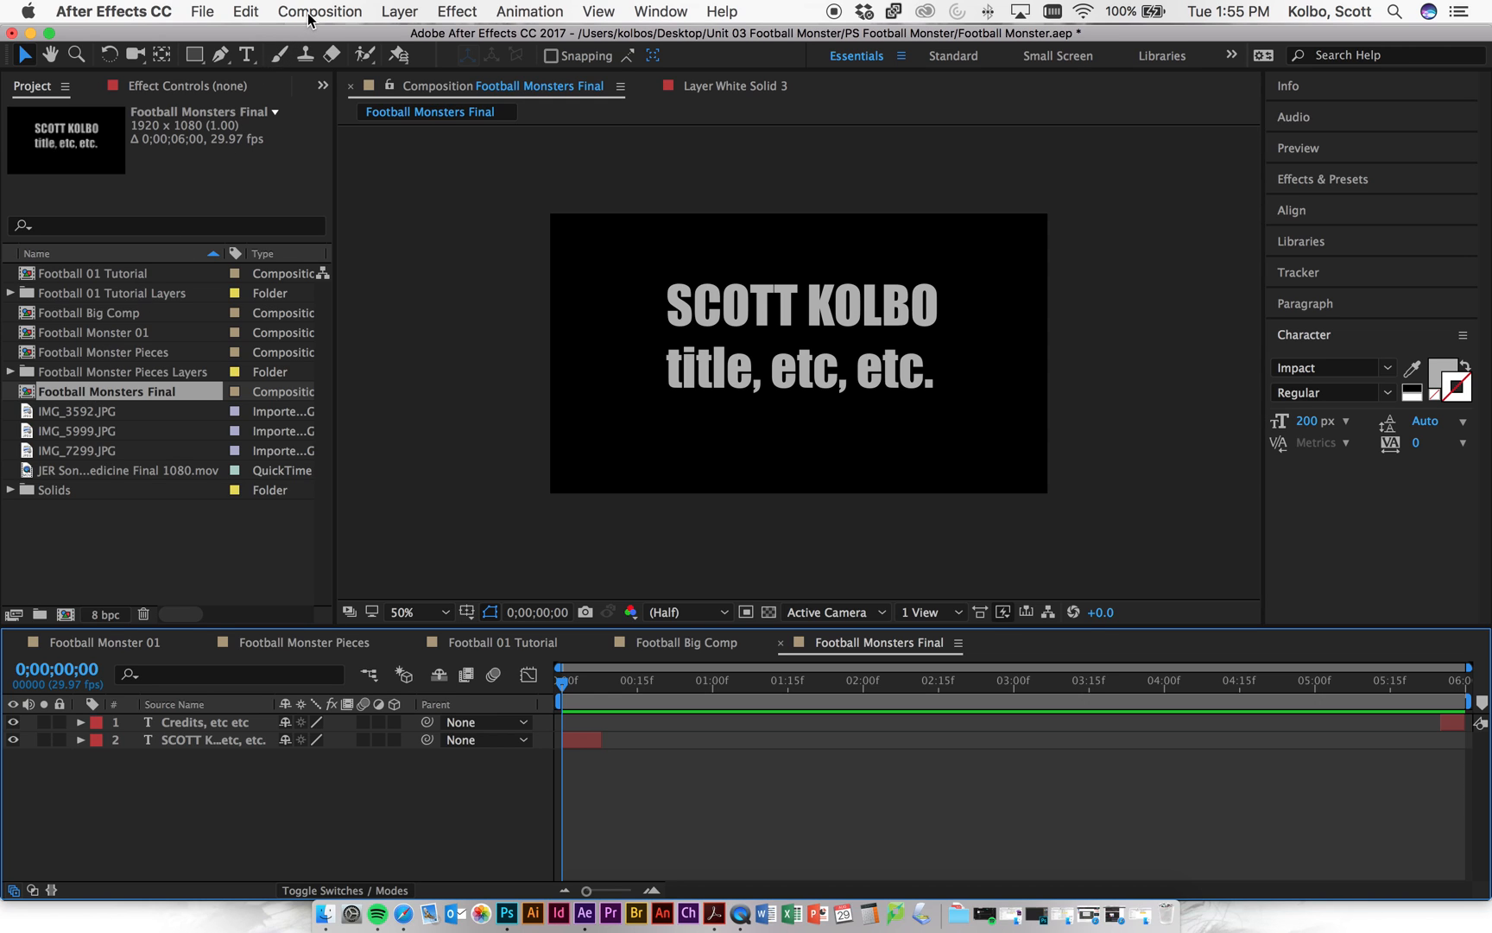
- Create a default 1920x1080 Comp 1 from the Composition menu, then close its timeline tab
click(311, 12)
click(336, 40)
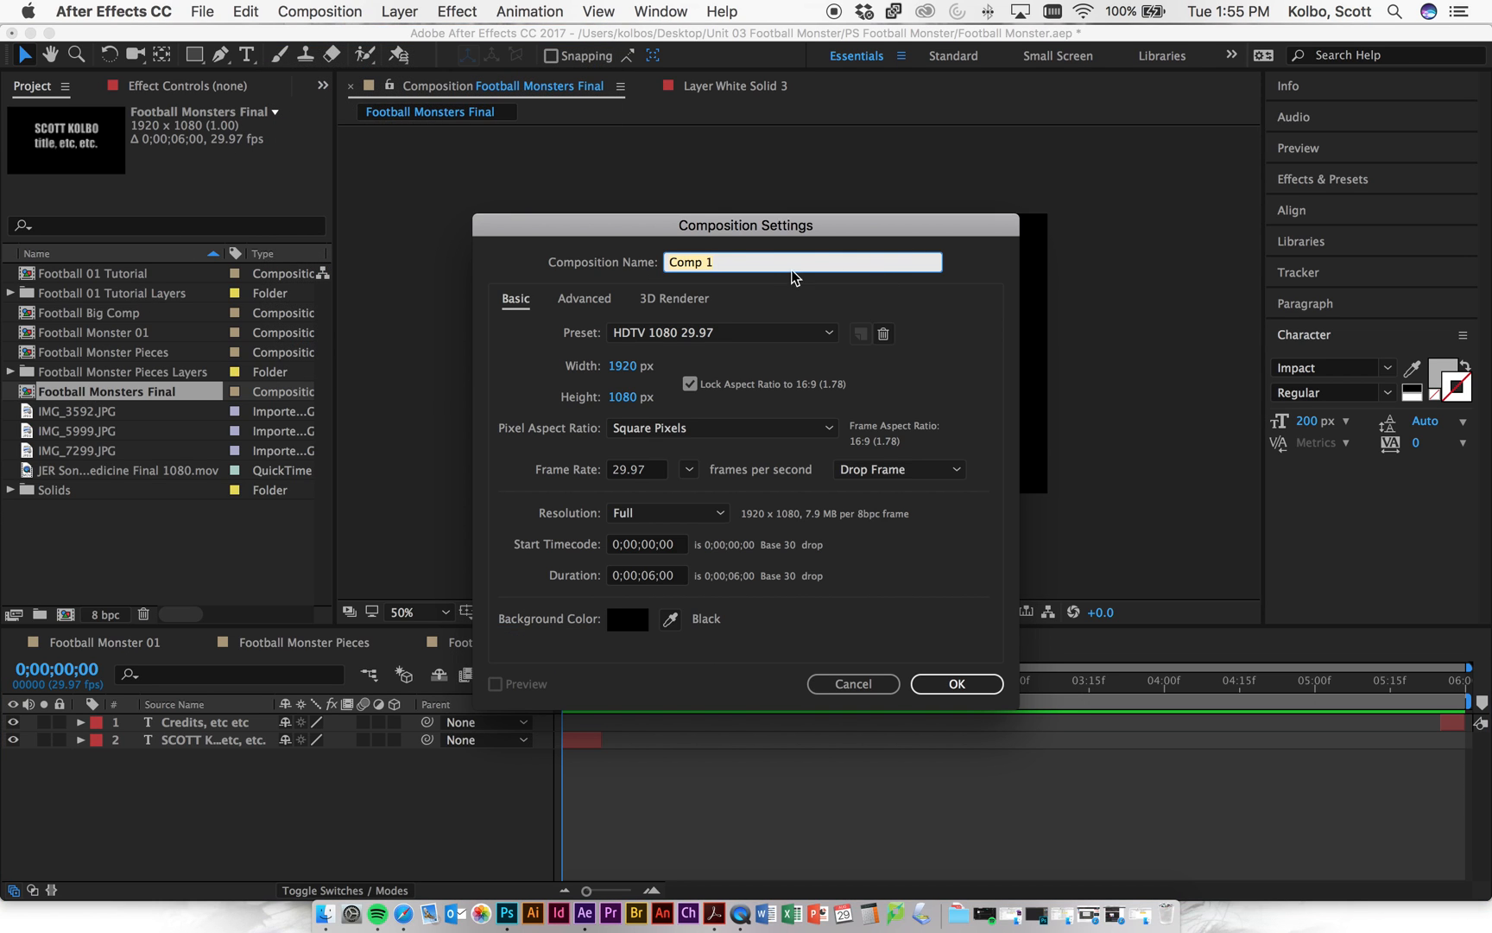
click(955, 682)
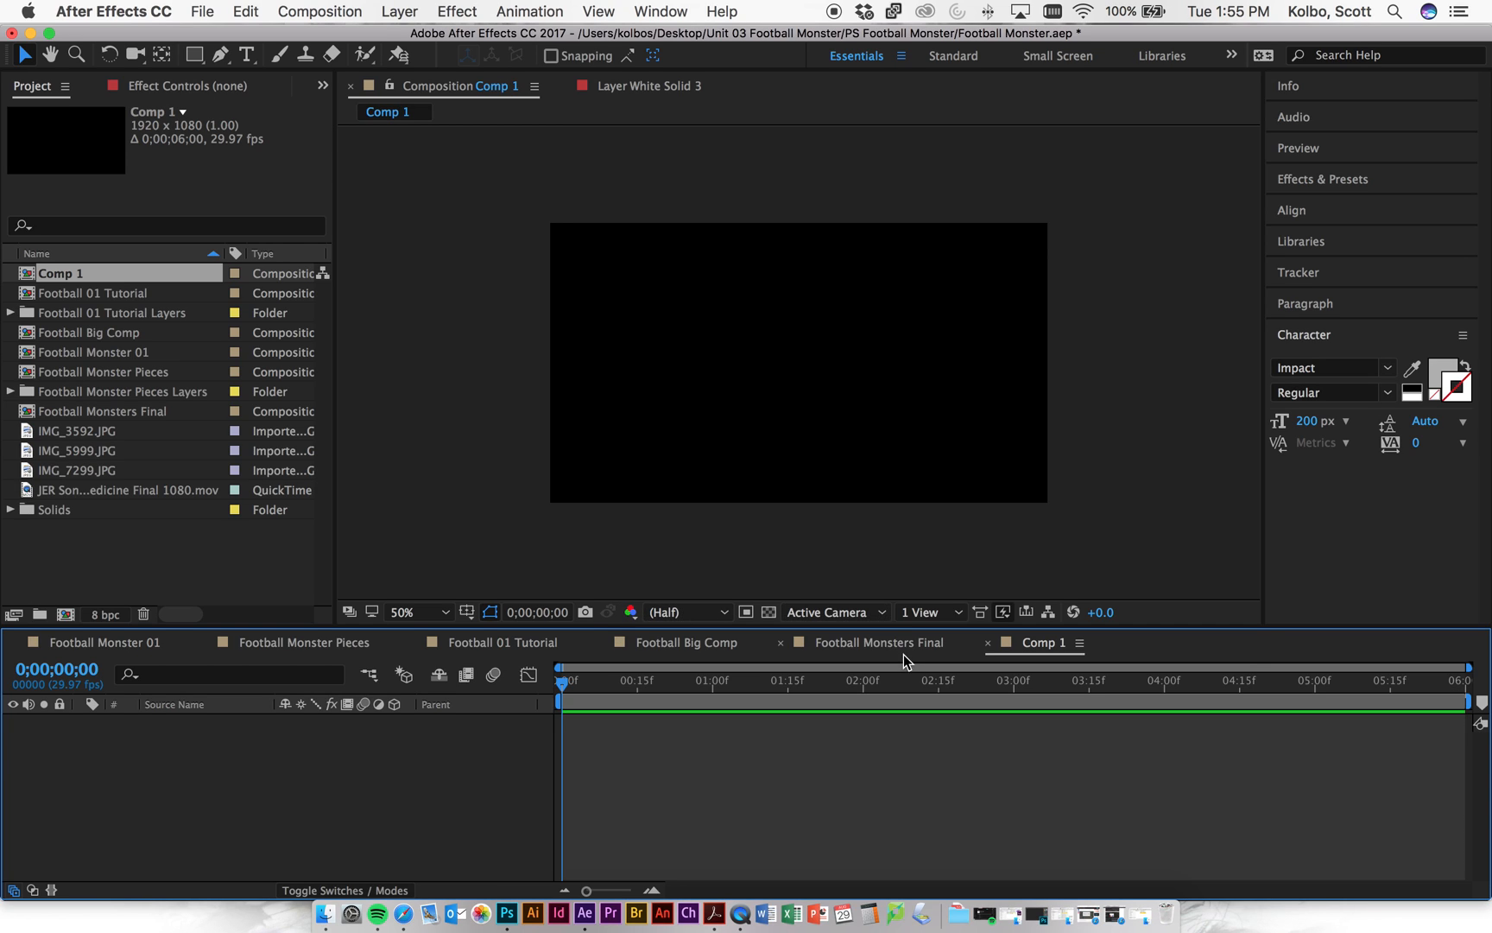
click(989, 643)
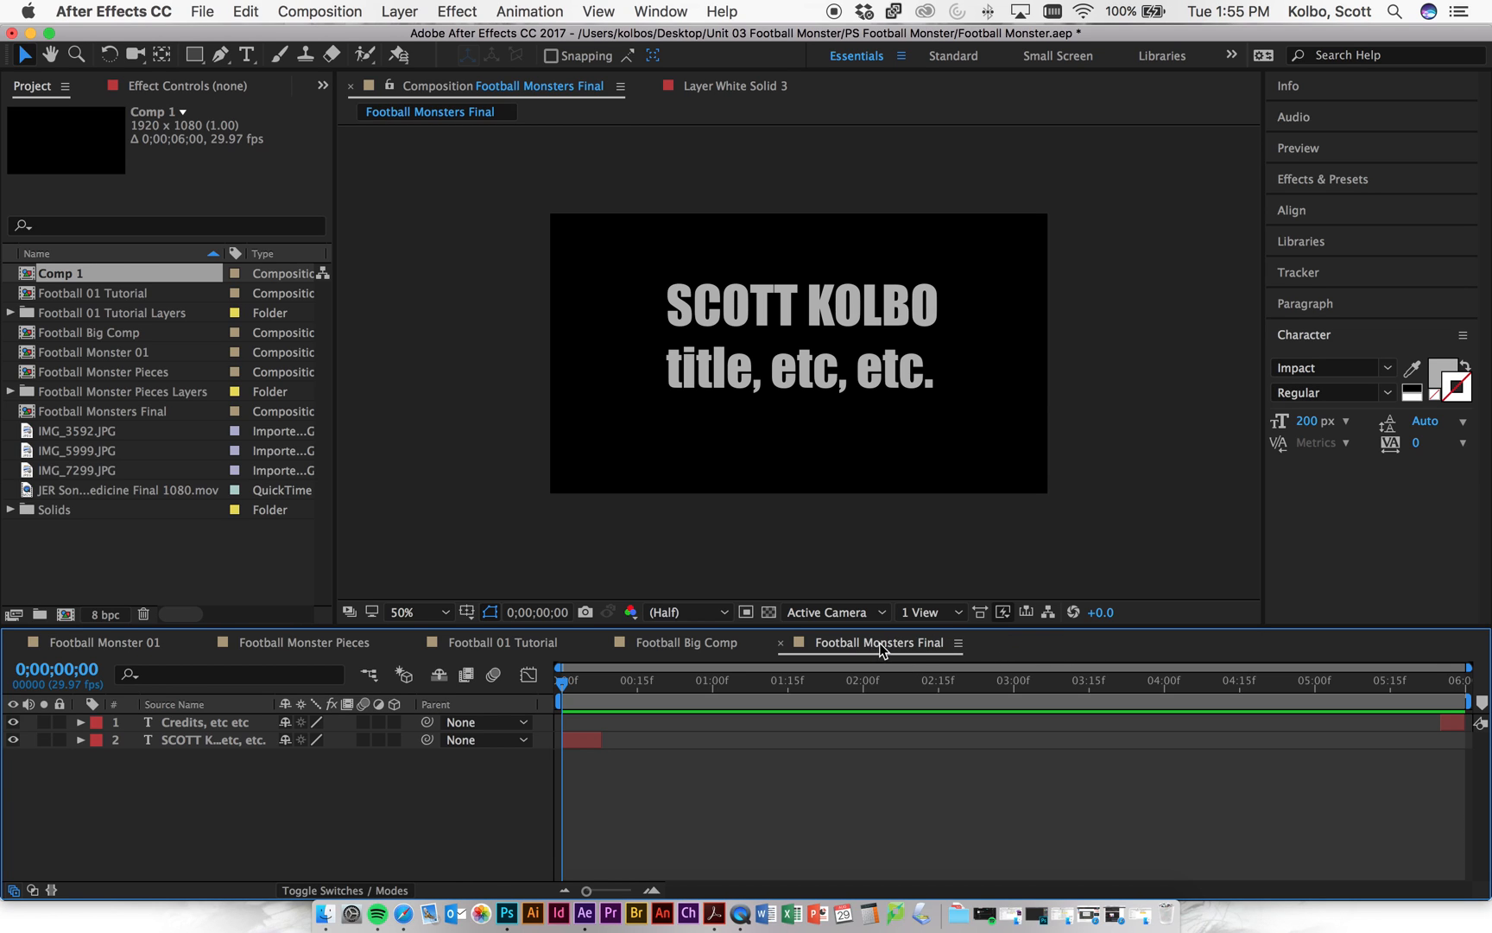
drag(561, 688, 513, 695)
drag(256, 739, 259, 716)
click(306, 781)
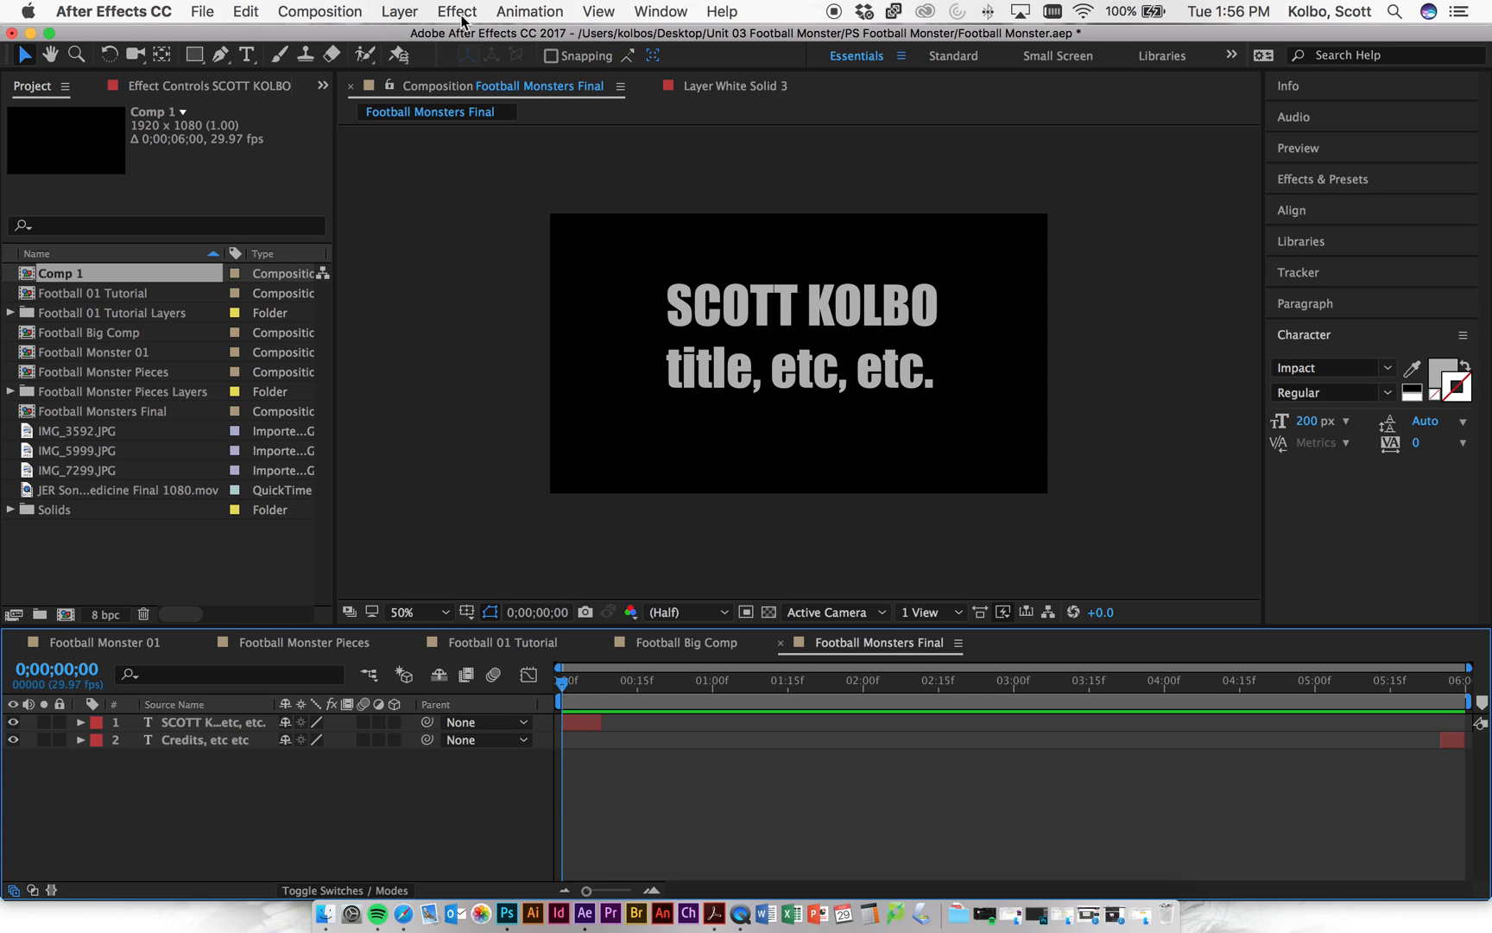
- Add a 'Your Name Tiles' test text layer, trim it to about frame 4, then delete it
click(259, 56)
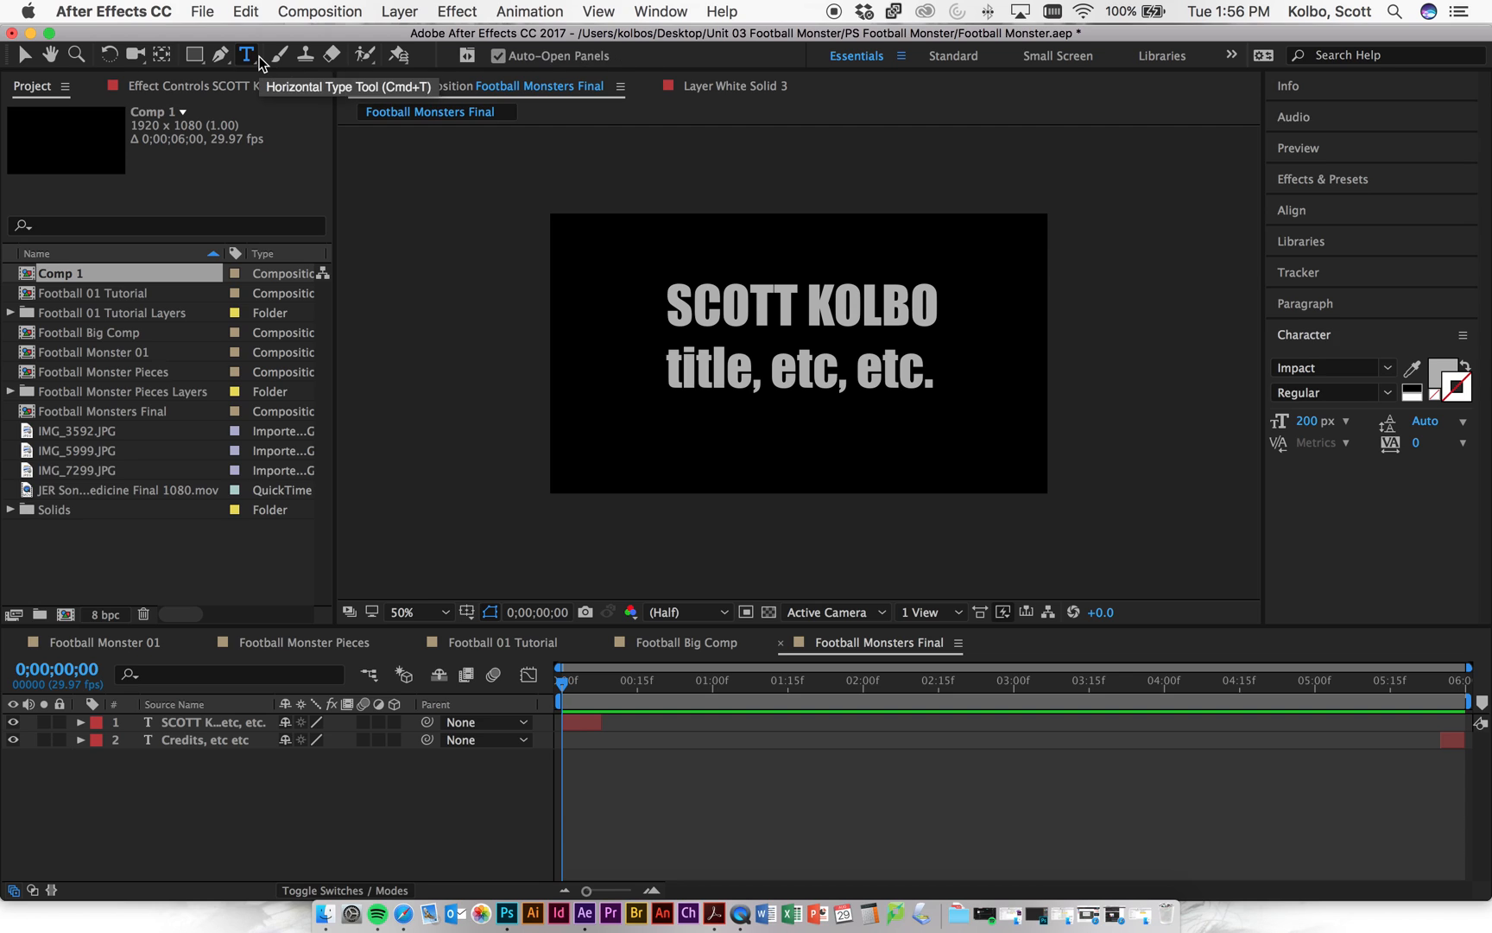
click(730, 233)
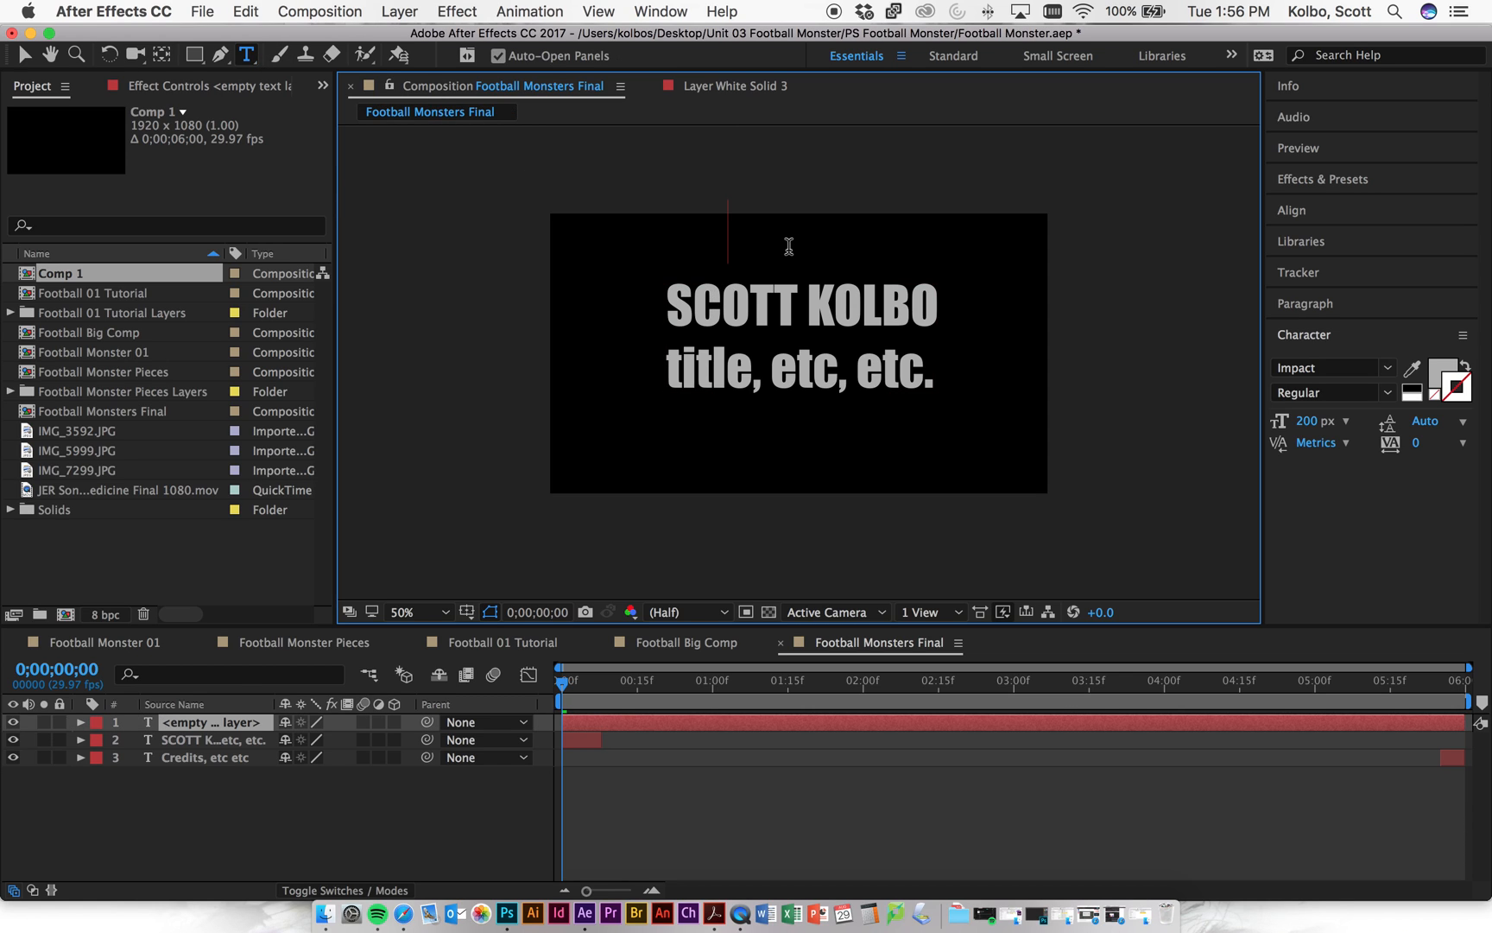
text(Your Name)
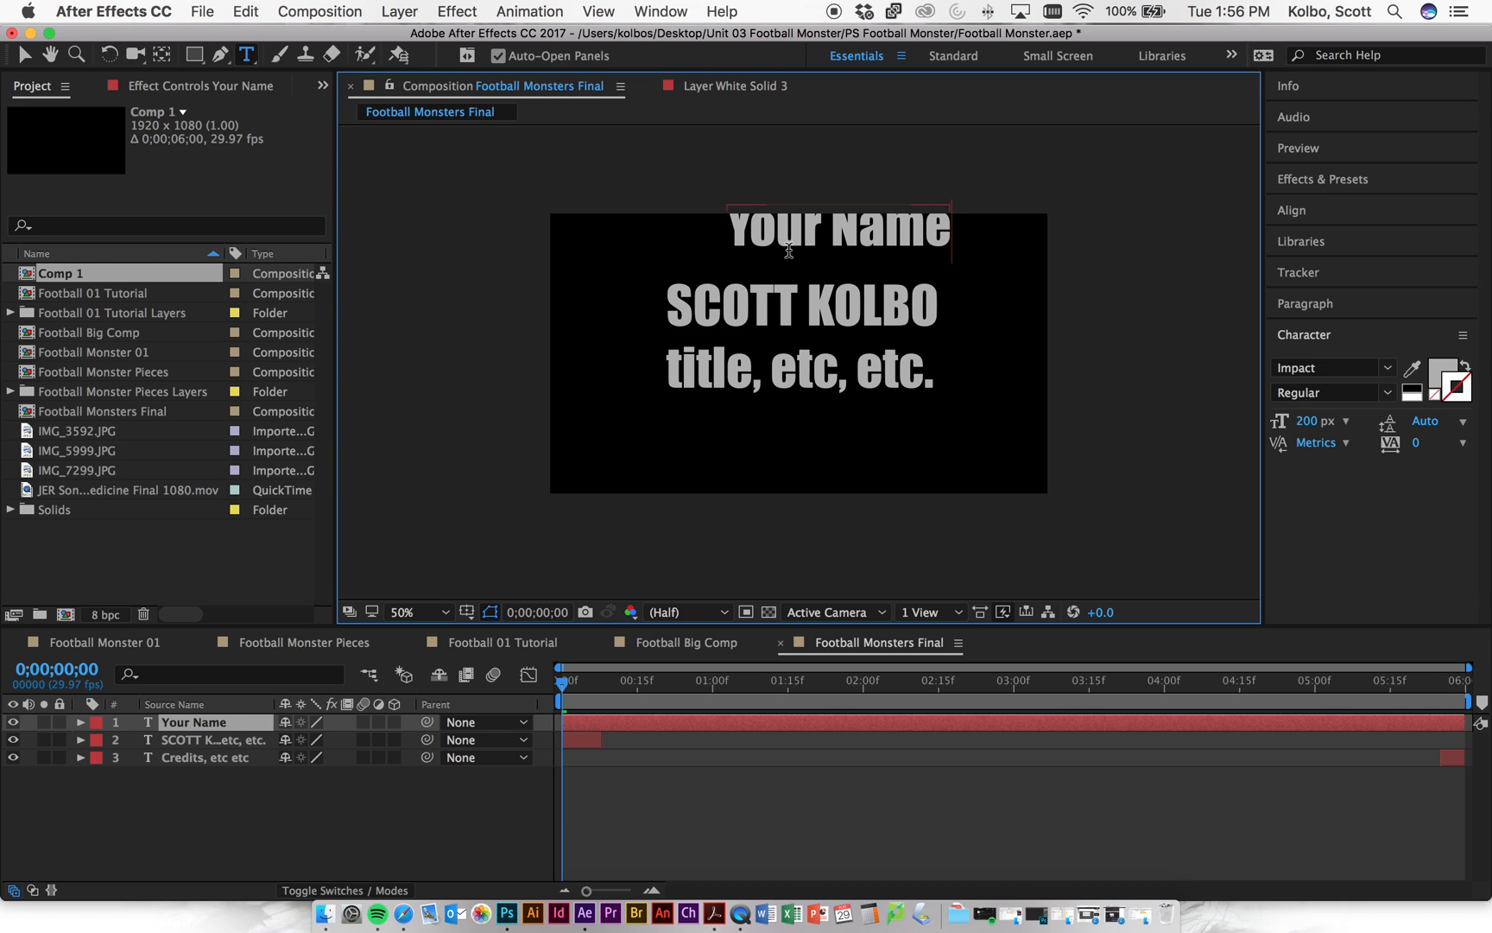
text(Tiles)
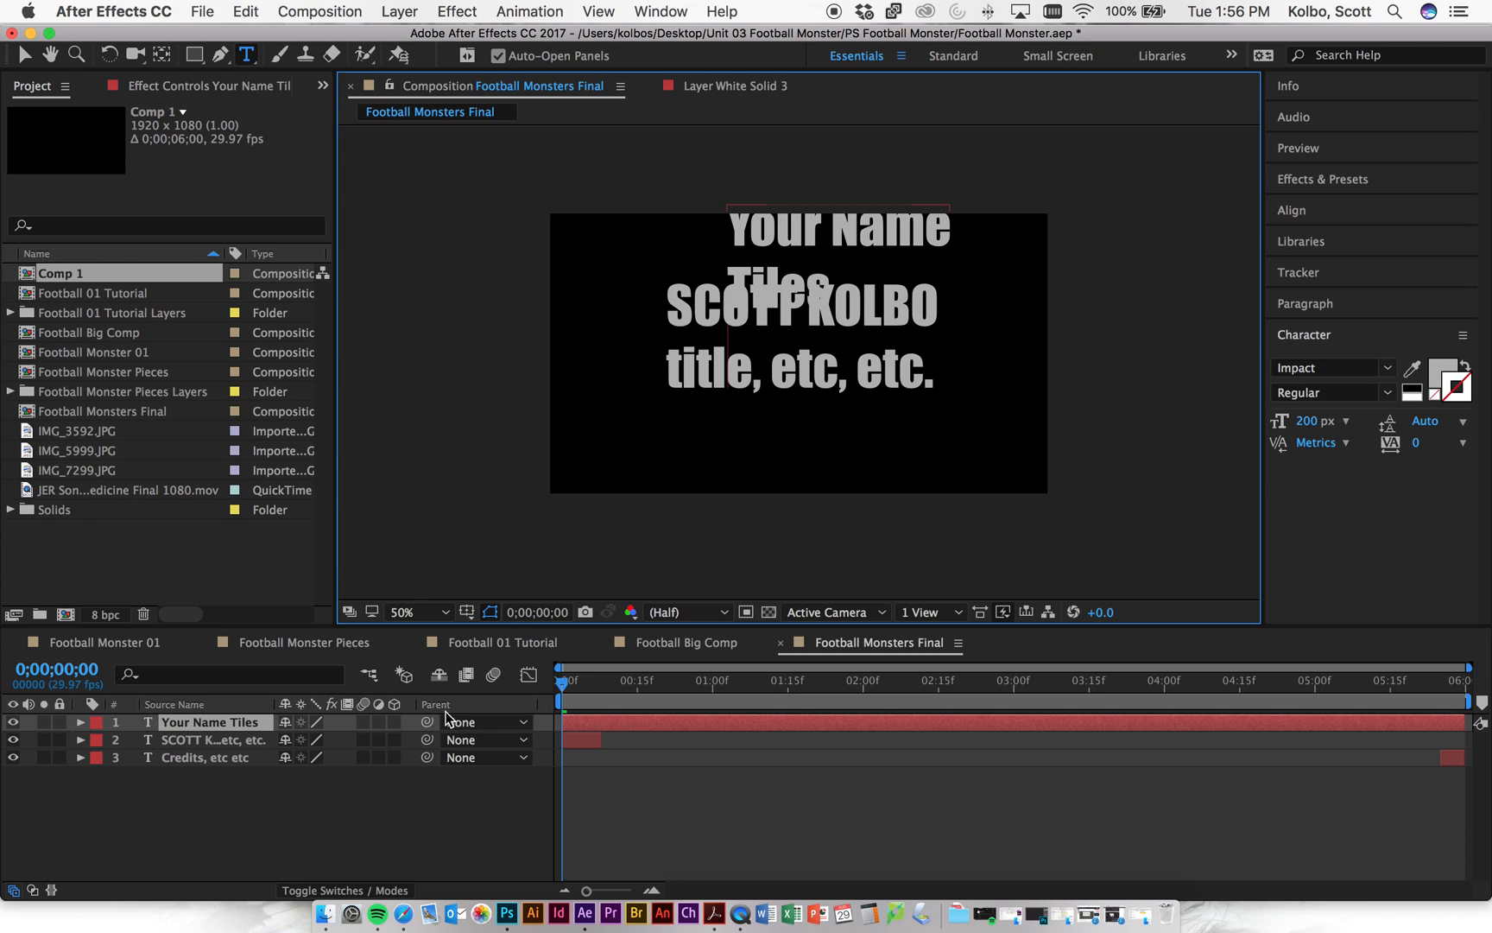
drag(1462, 726, 649, 726)
drag(566, 691, 506, 679)
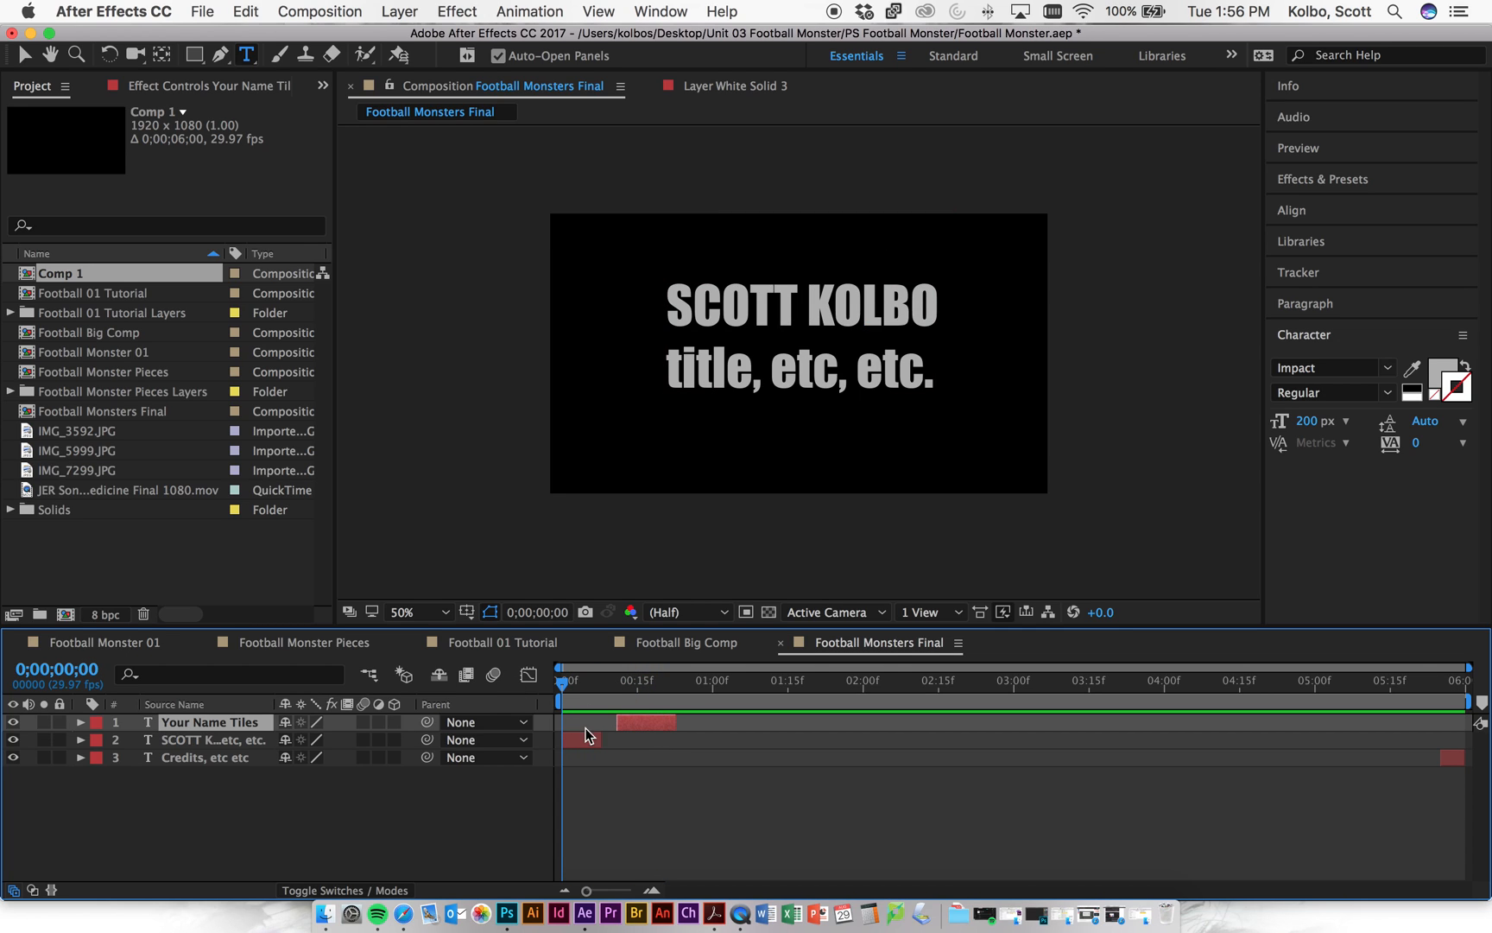
key(Delete)
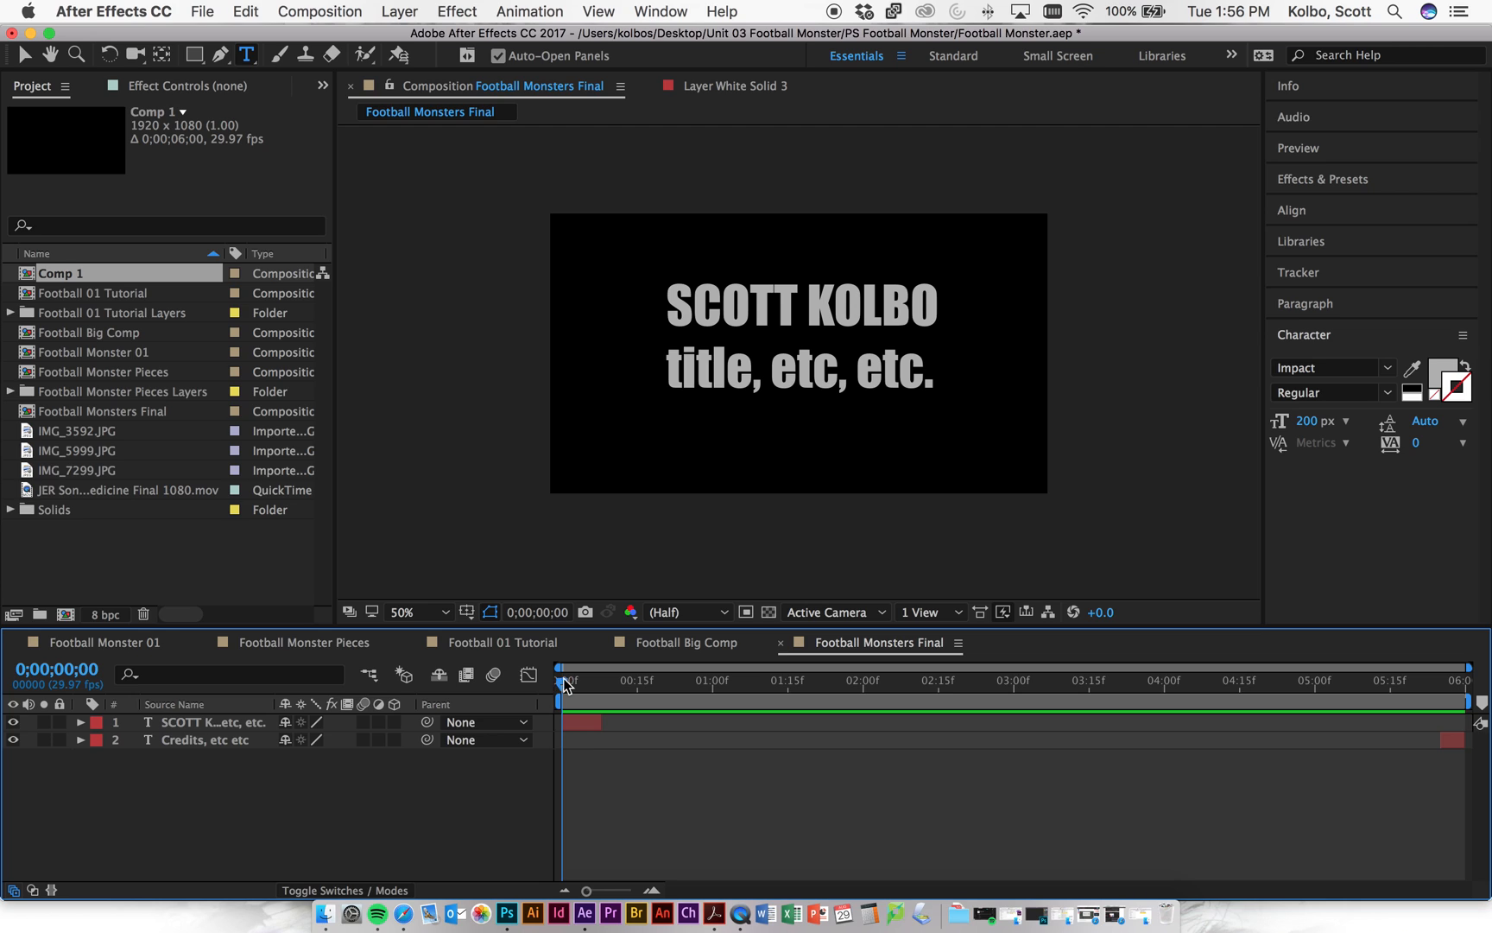
drag(566, 685, 587, 718)
click(601, 719)
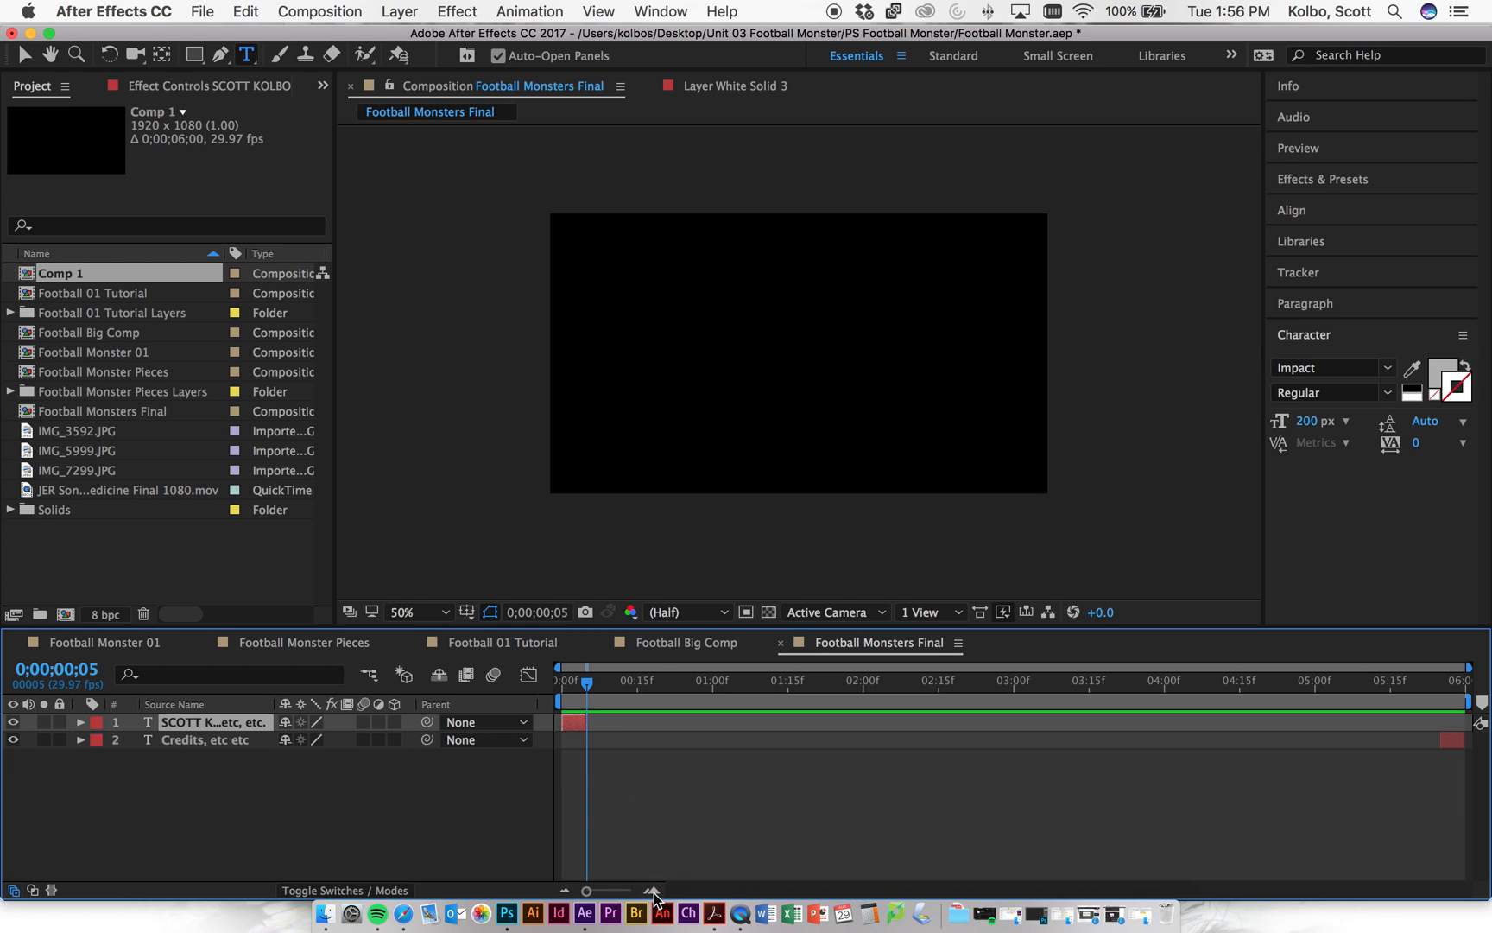
click(585, 684)
drag(585, 687, 730, 667)
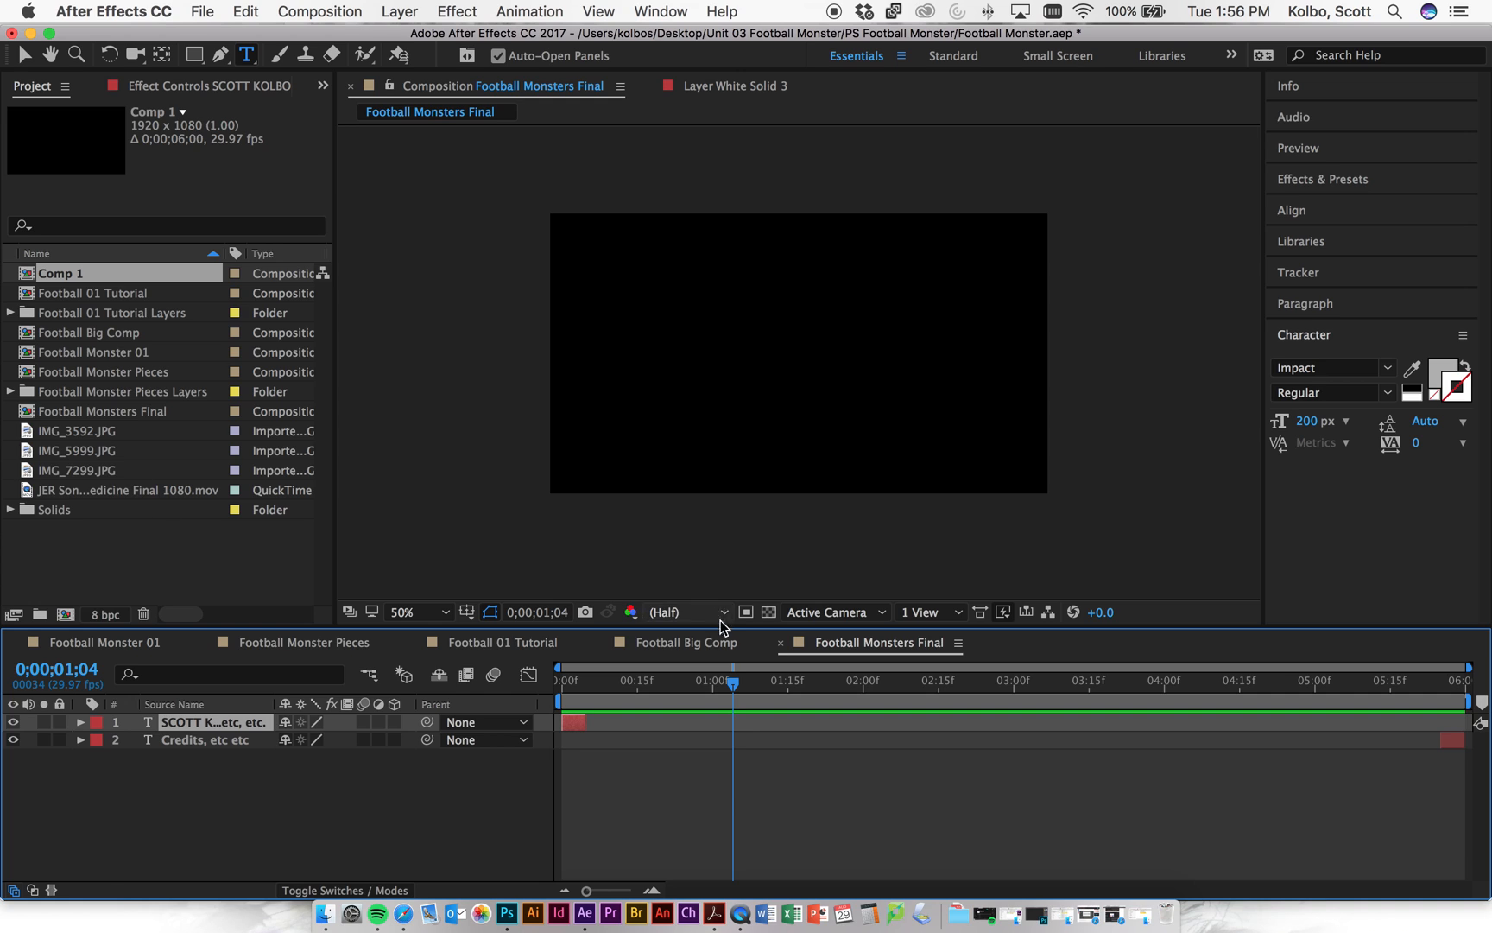
click(696, 643)
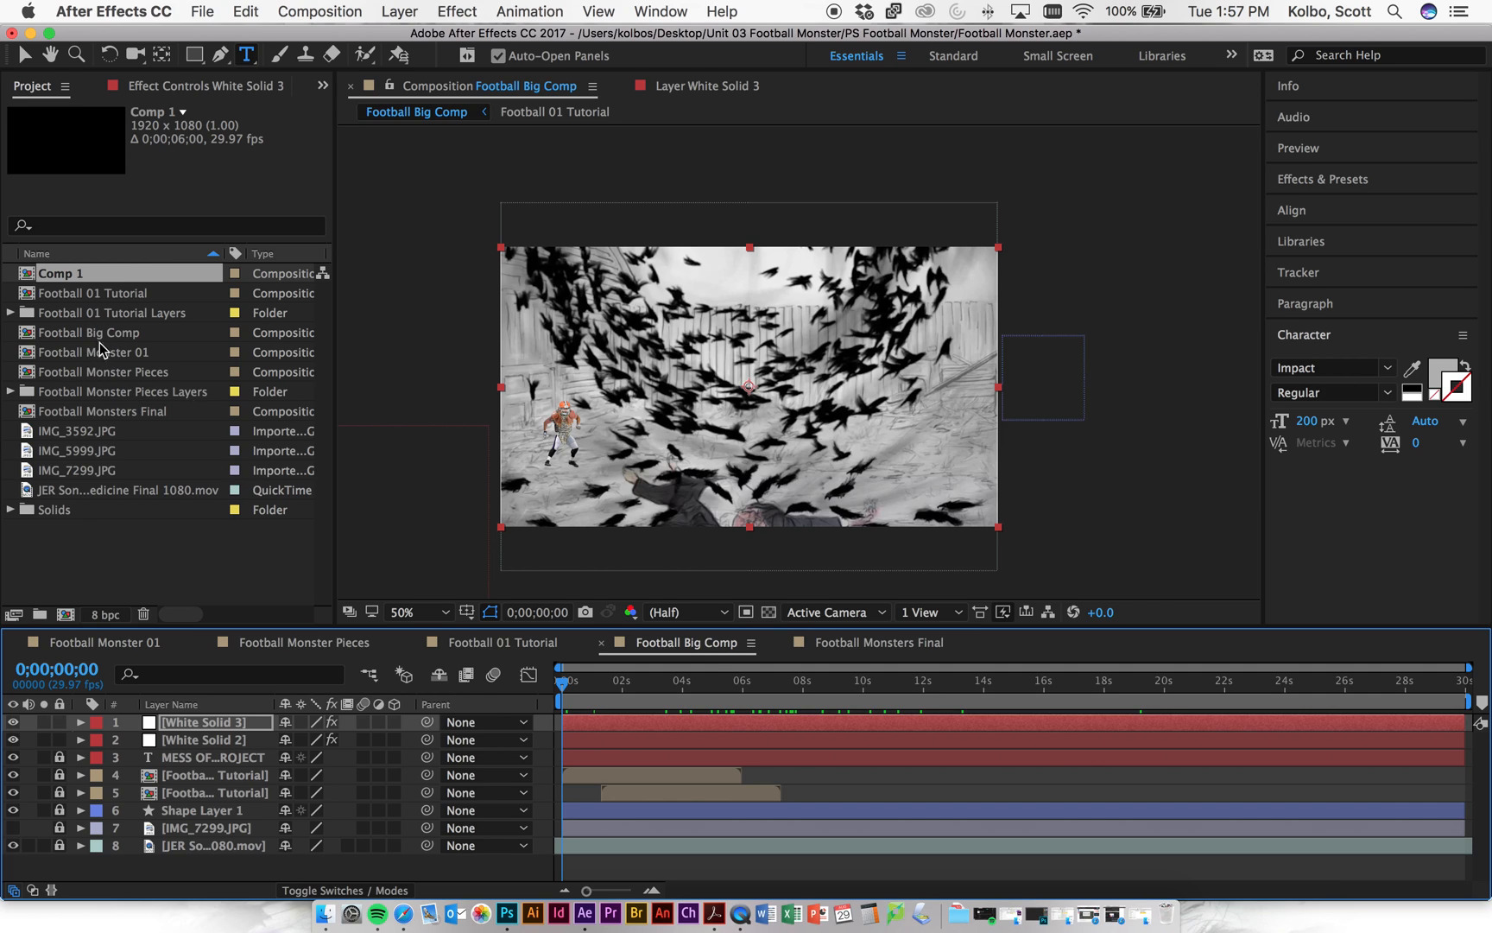
- Add Football Big Comp from the Project panel as a layer in Football Monsters Final
click(905, 643)
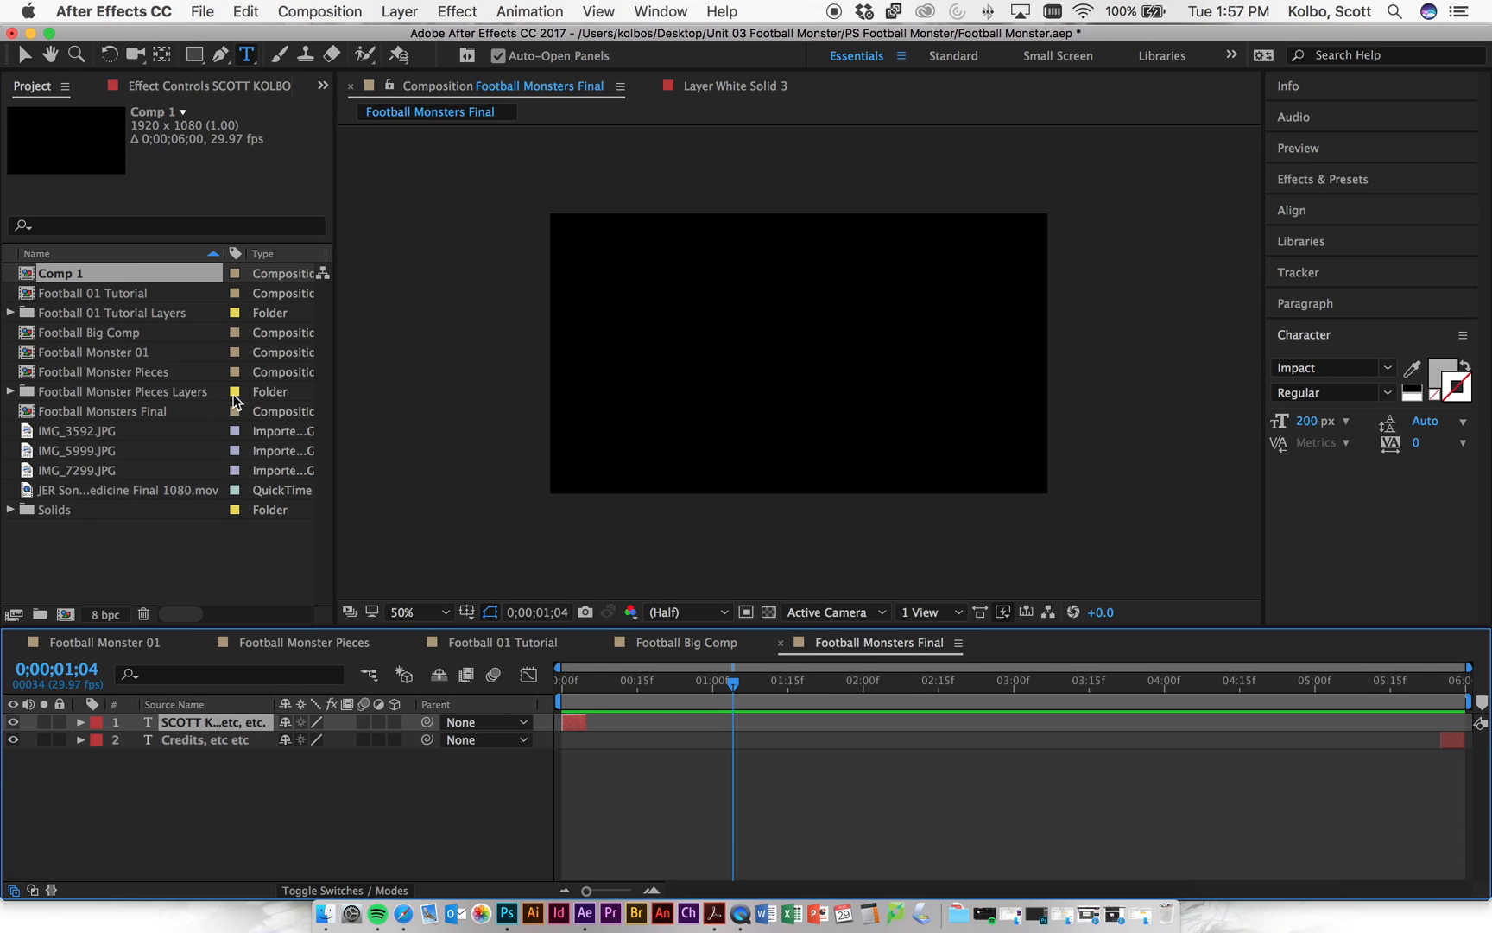
click(79, 333)
drag(39, 340, 226, 750)
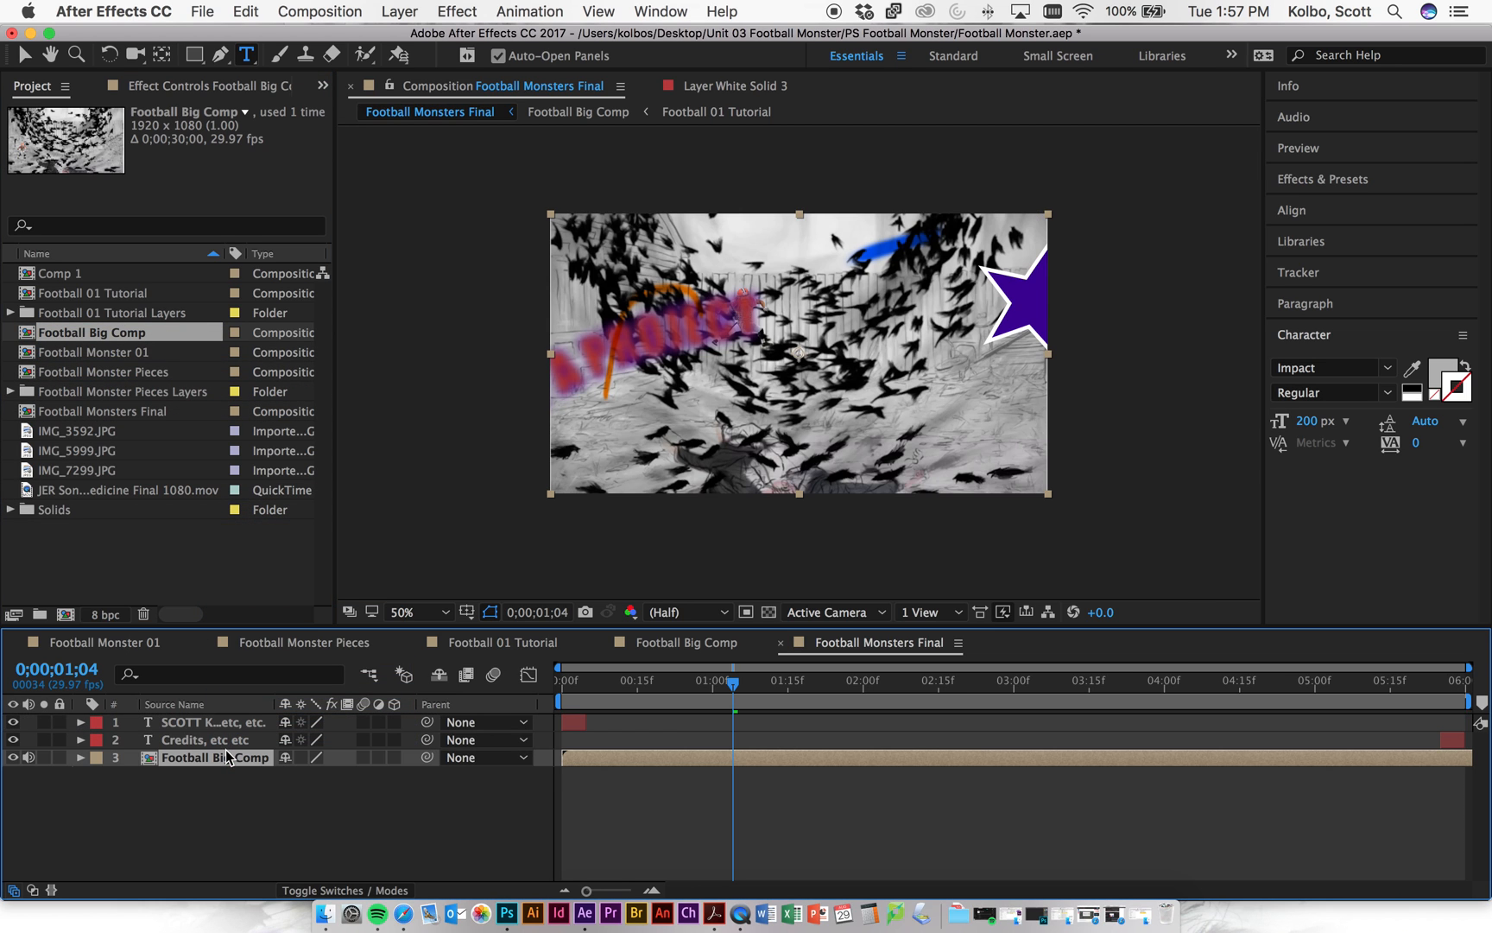
drag(733, 687, 563, 683)
key(space)
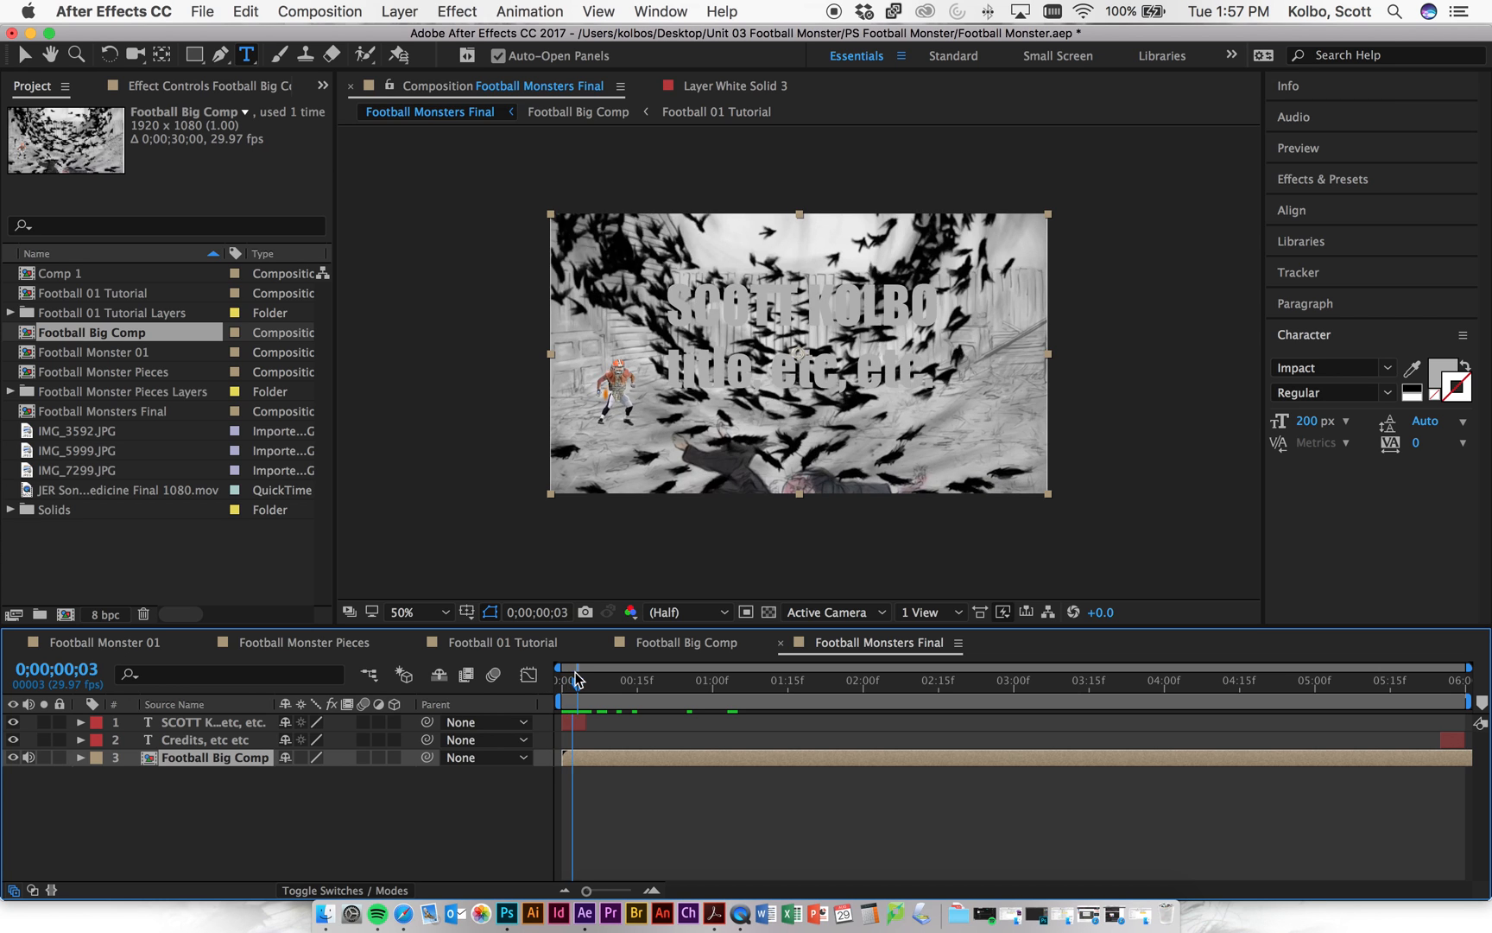
key(space)
mouse_move(563, 680)
mouse_down()
mouse_move(587, 679)
mouse_move(559, 678)
mouse_move(581, 665)
mouse_up()
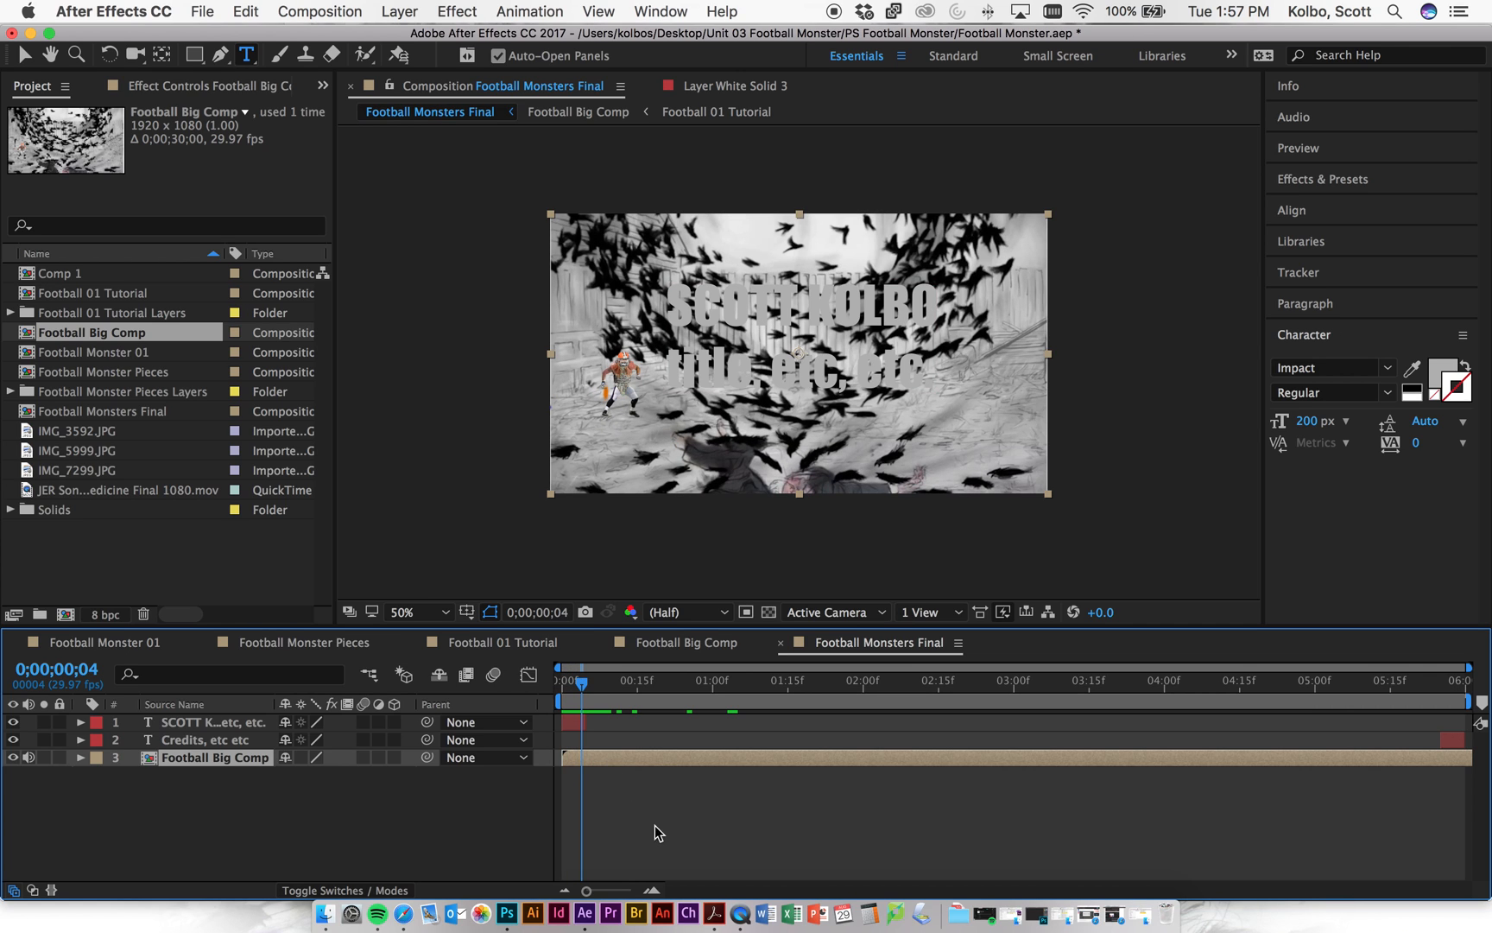
- Slide Football Big Comp's layer bar so it starts at frame 5, right after the title
drag(637, 758, 664, 760)
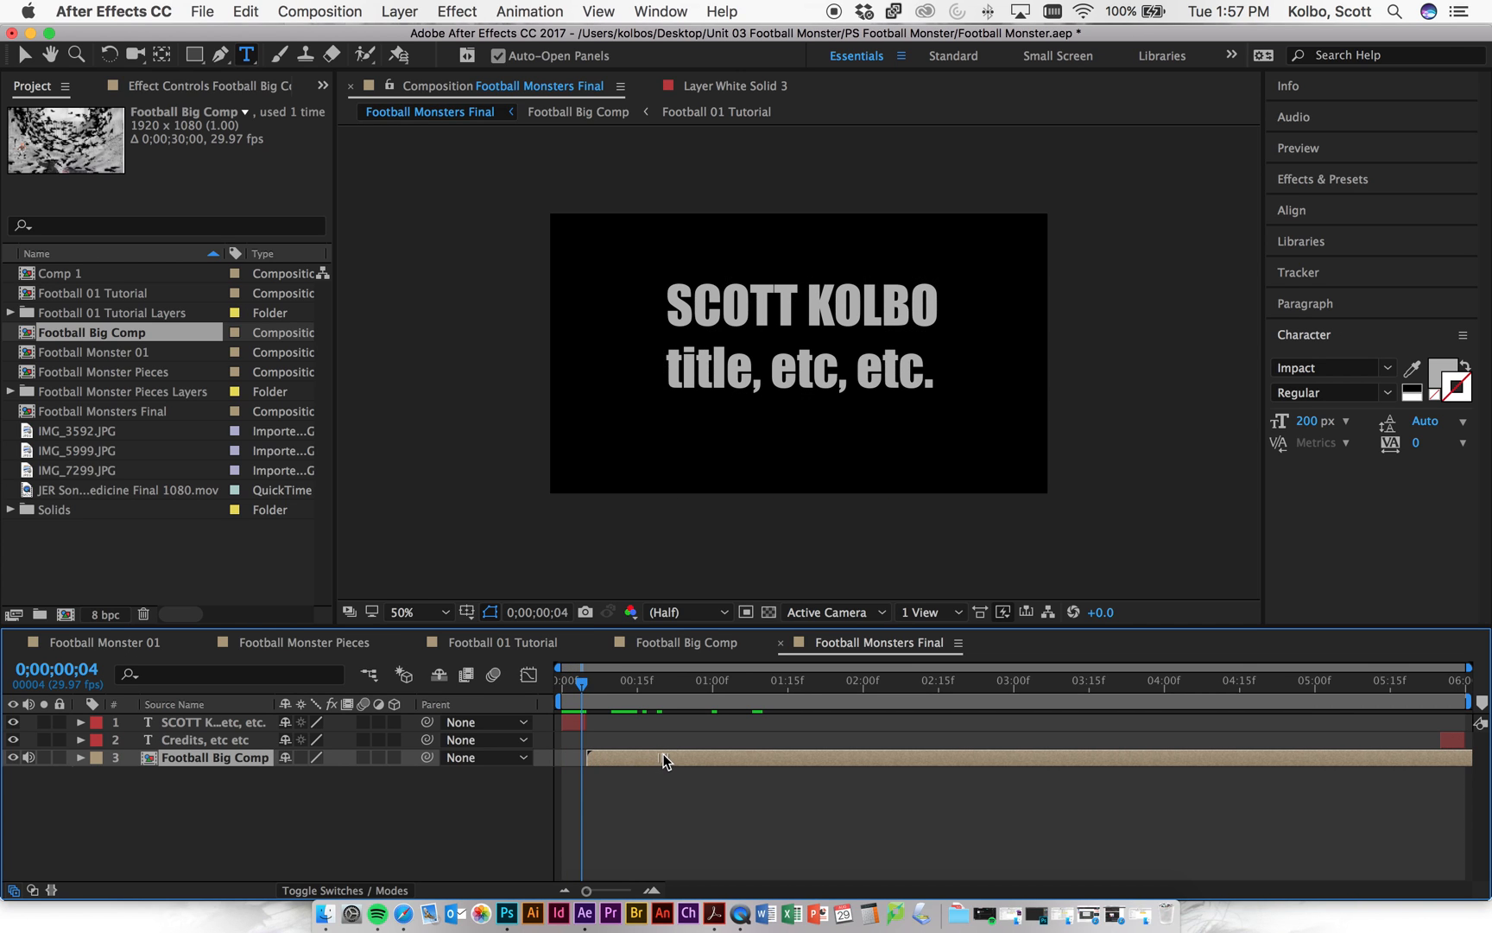
mouse_move(584, 683)
mouse_down()
mouse_move(553, 687)
mouse_move(586, 681)
mouse_up()
drag(624, 760, 640, 759)
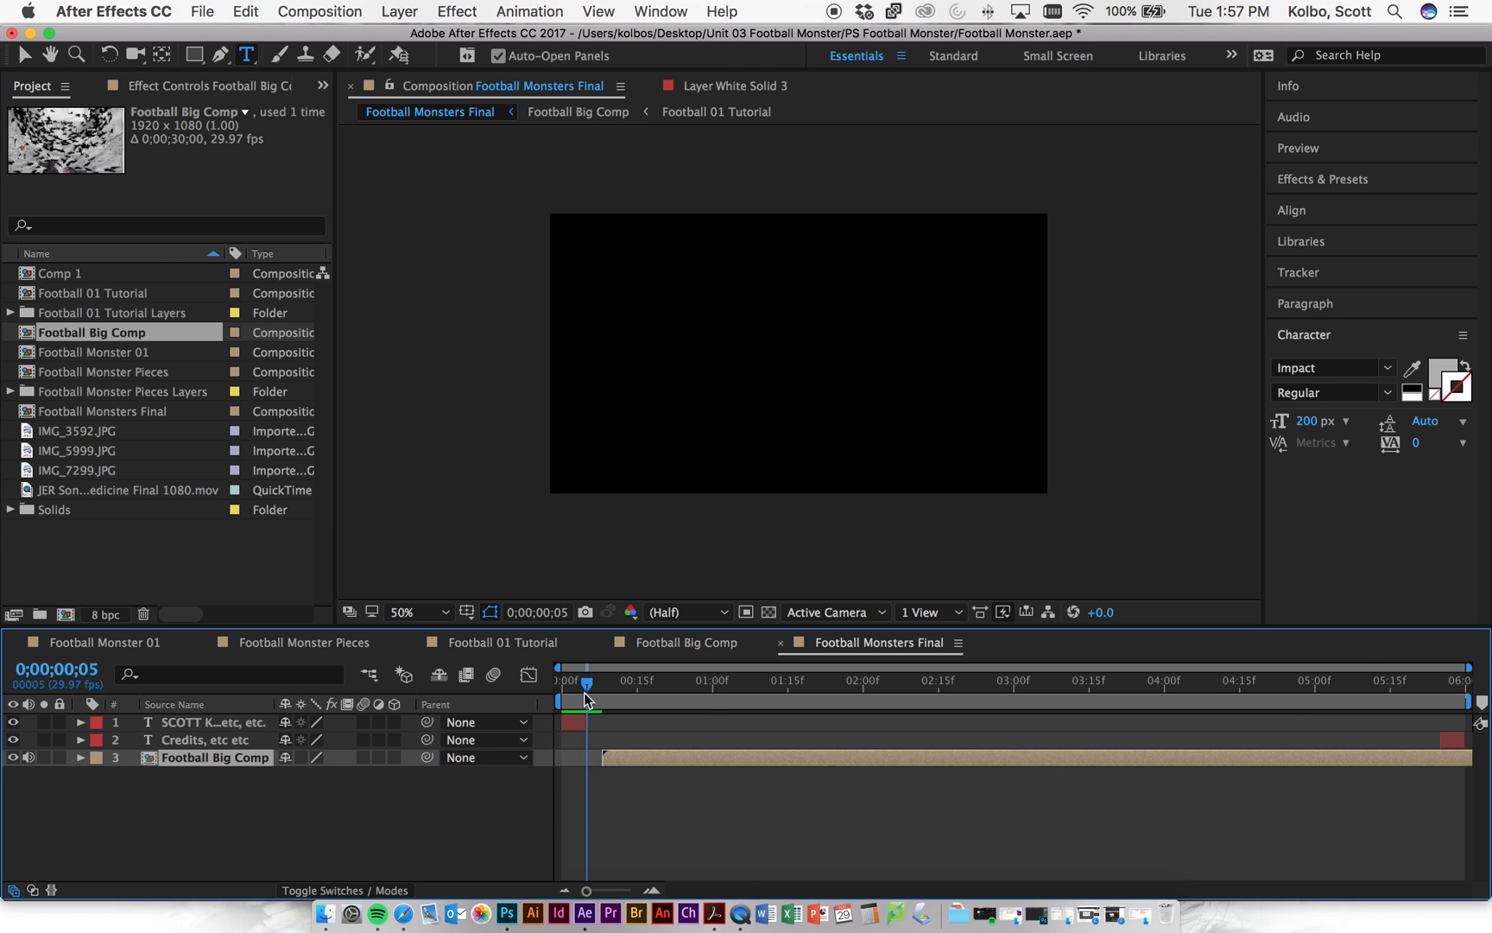
mouse_move(570, 691)
mouse_down()
mouse_move(617, 689)
mouse_move(584, 694)
mouse_up()
drag(628, 757, 614, 758)
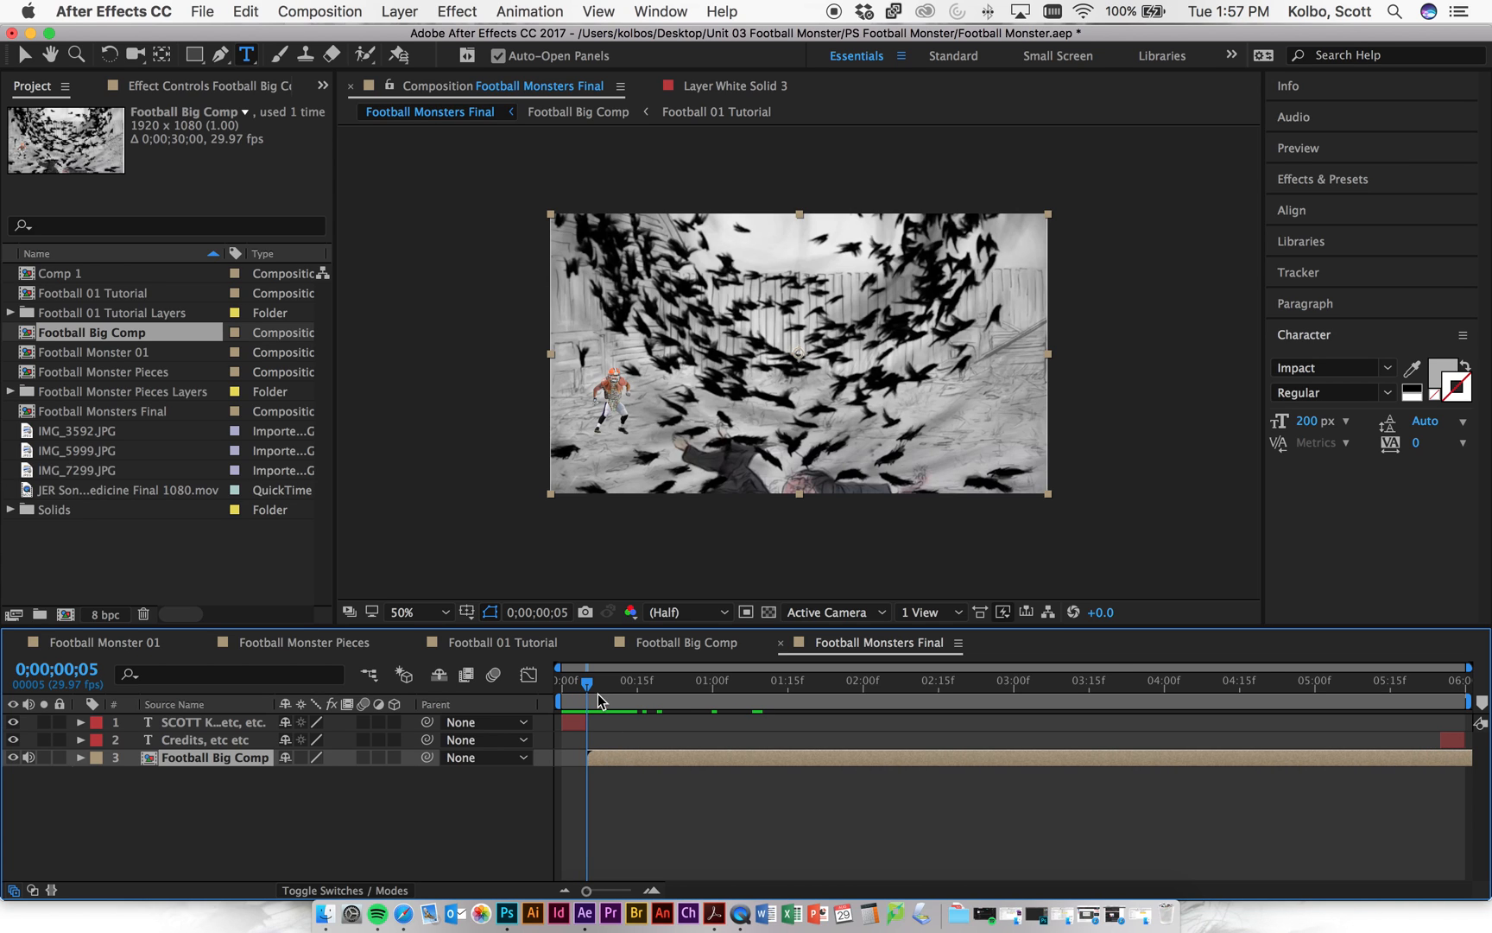
click(220, 723)
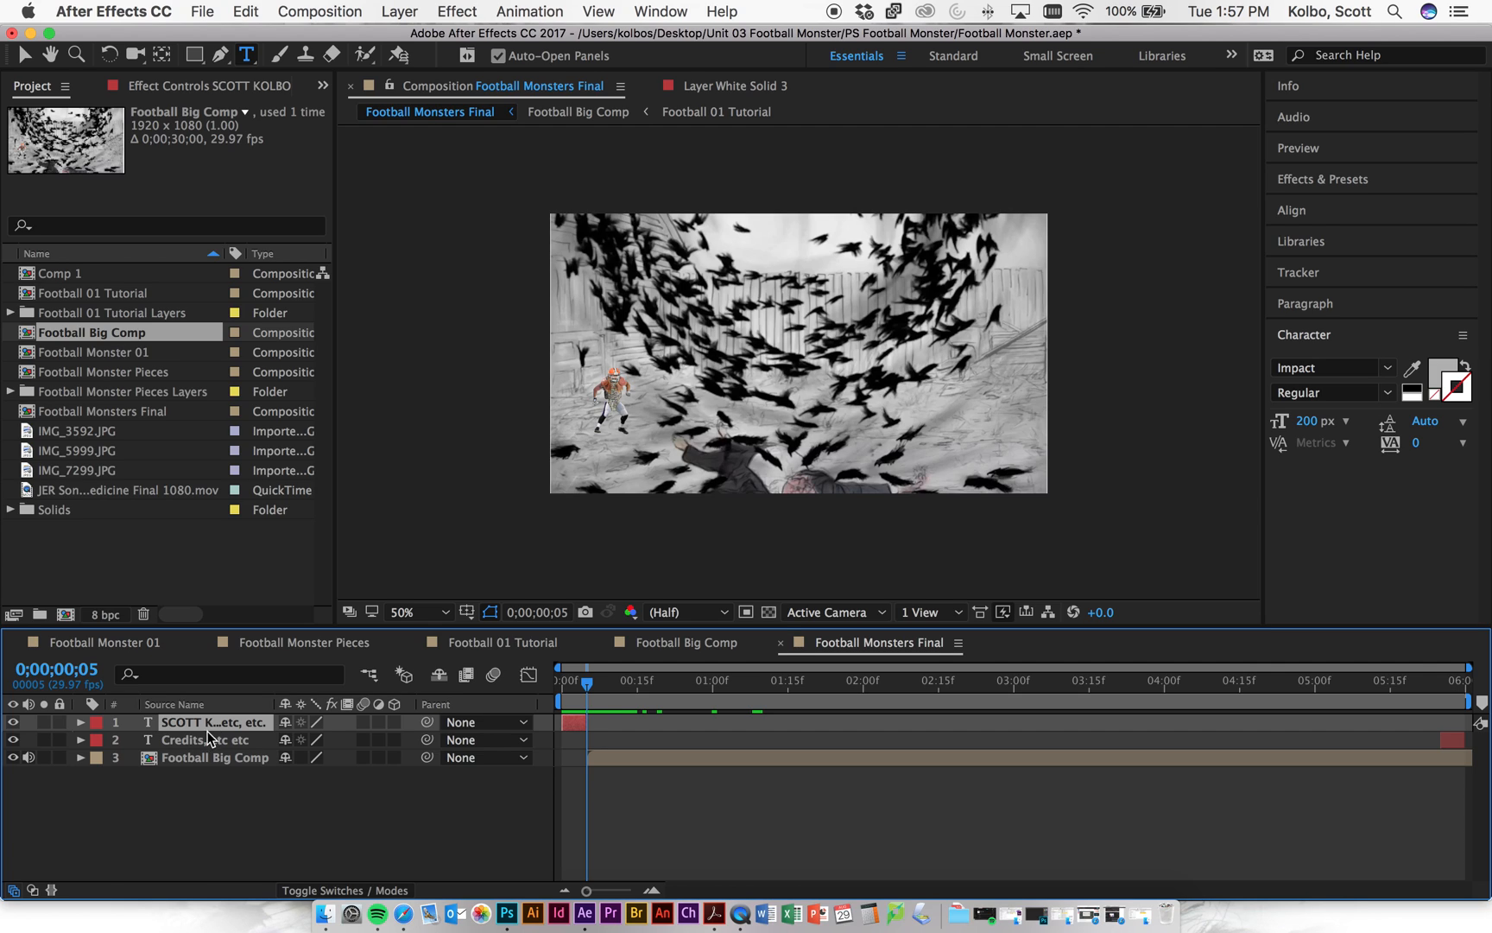
- Keyframe the title's Opacity from 100% down to 0% at frame 5
key(Page_Up)
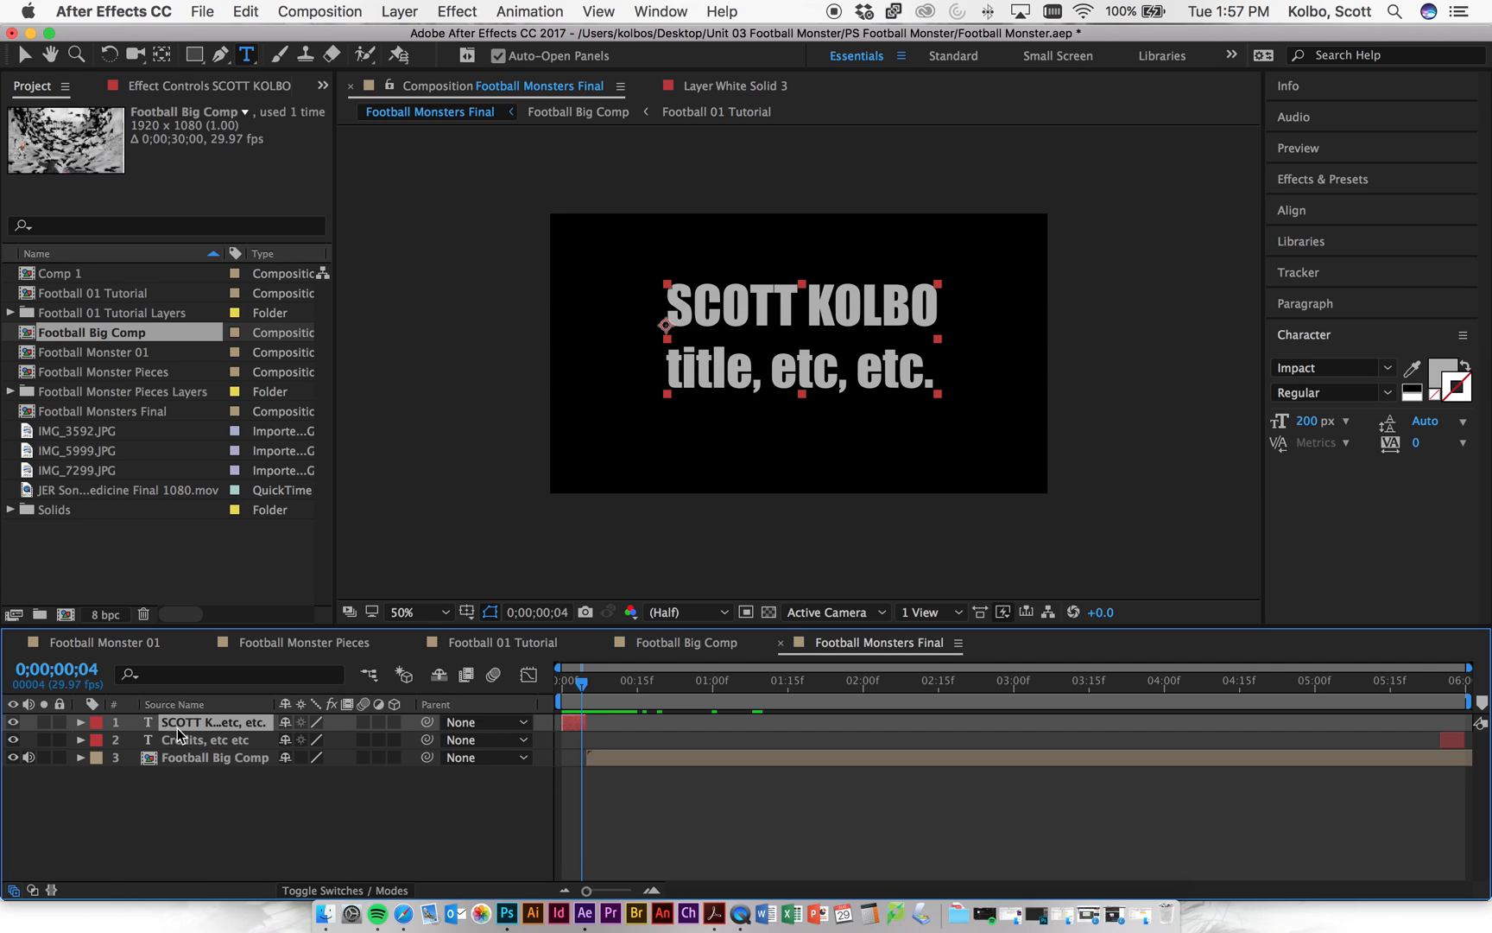
click(81, 723)
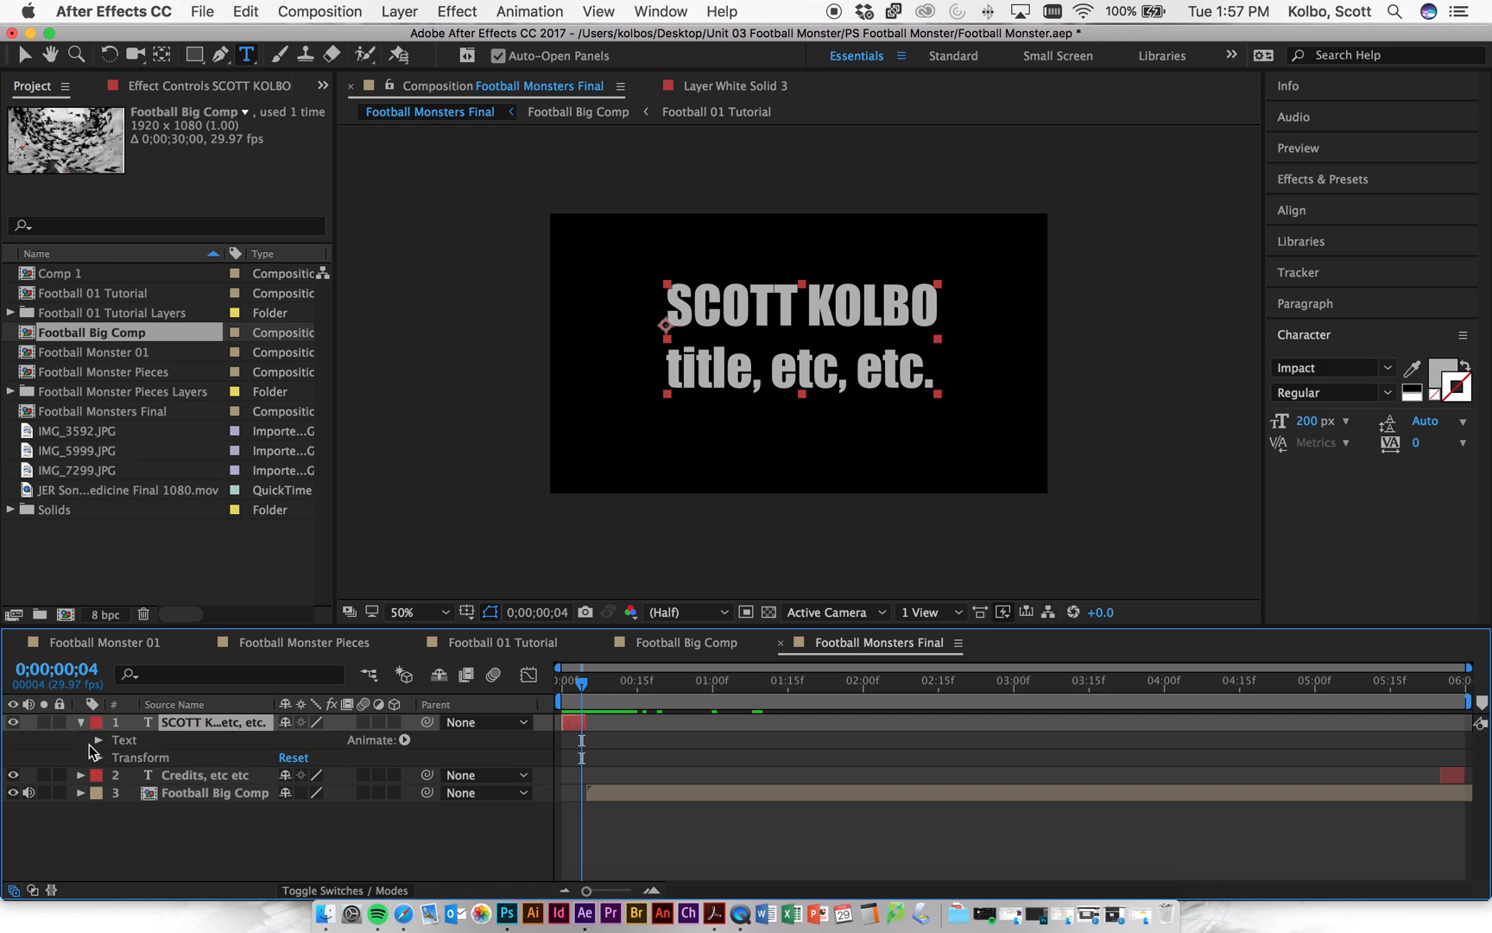
click(99, 757)
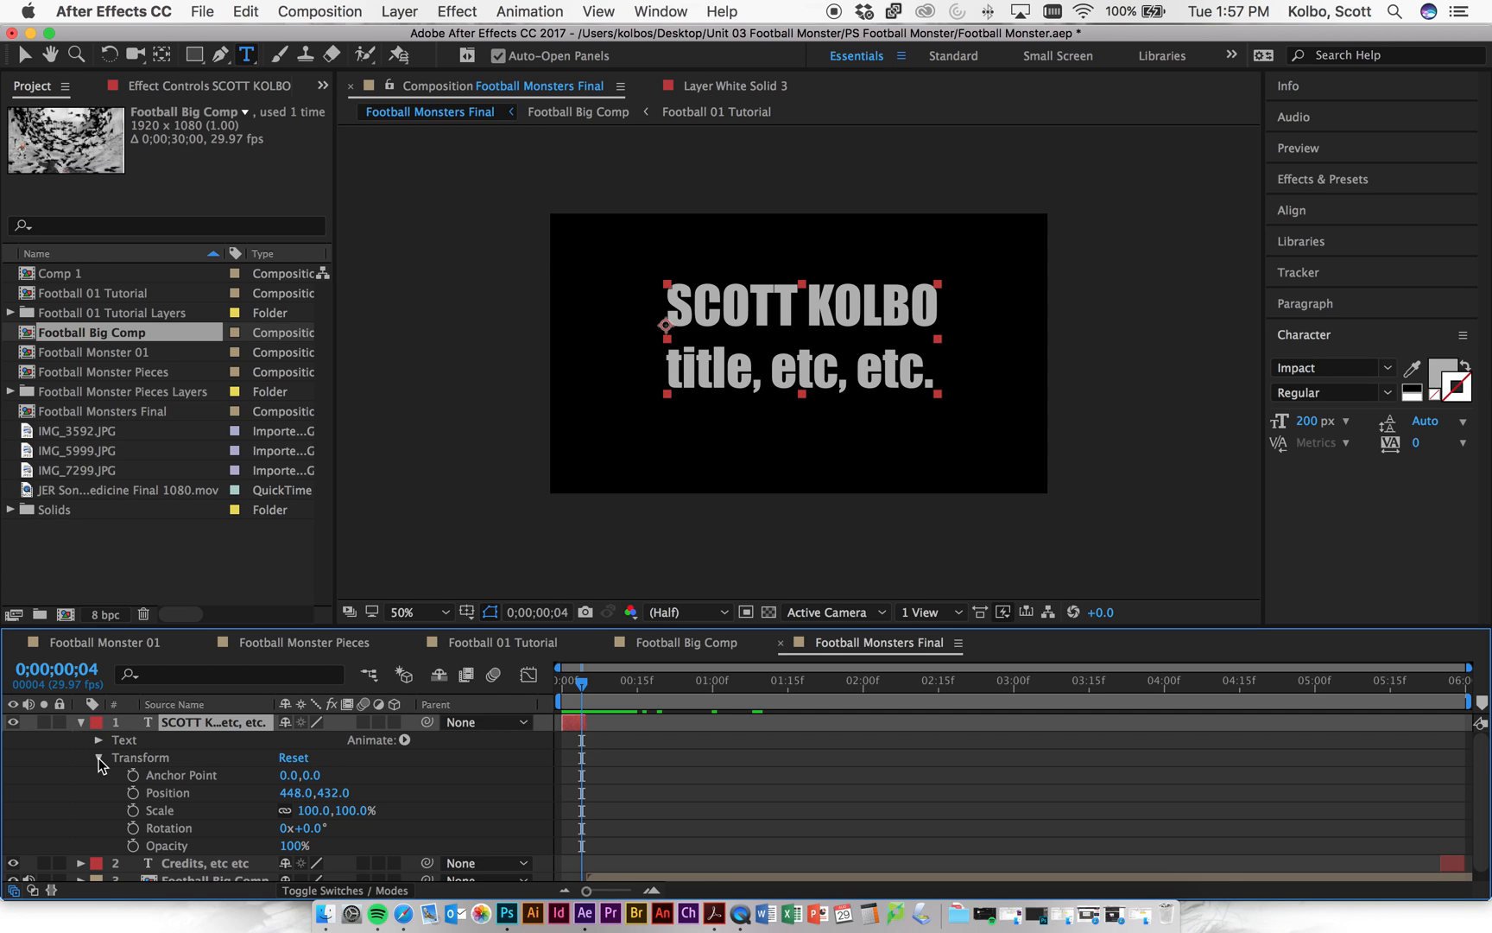
click(132, 846)
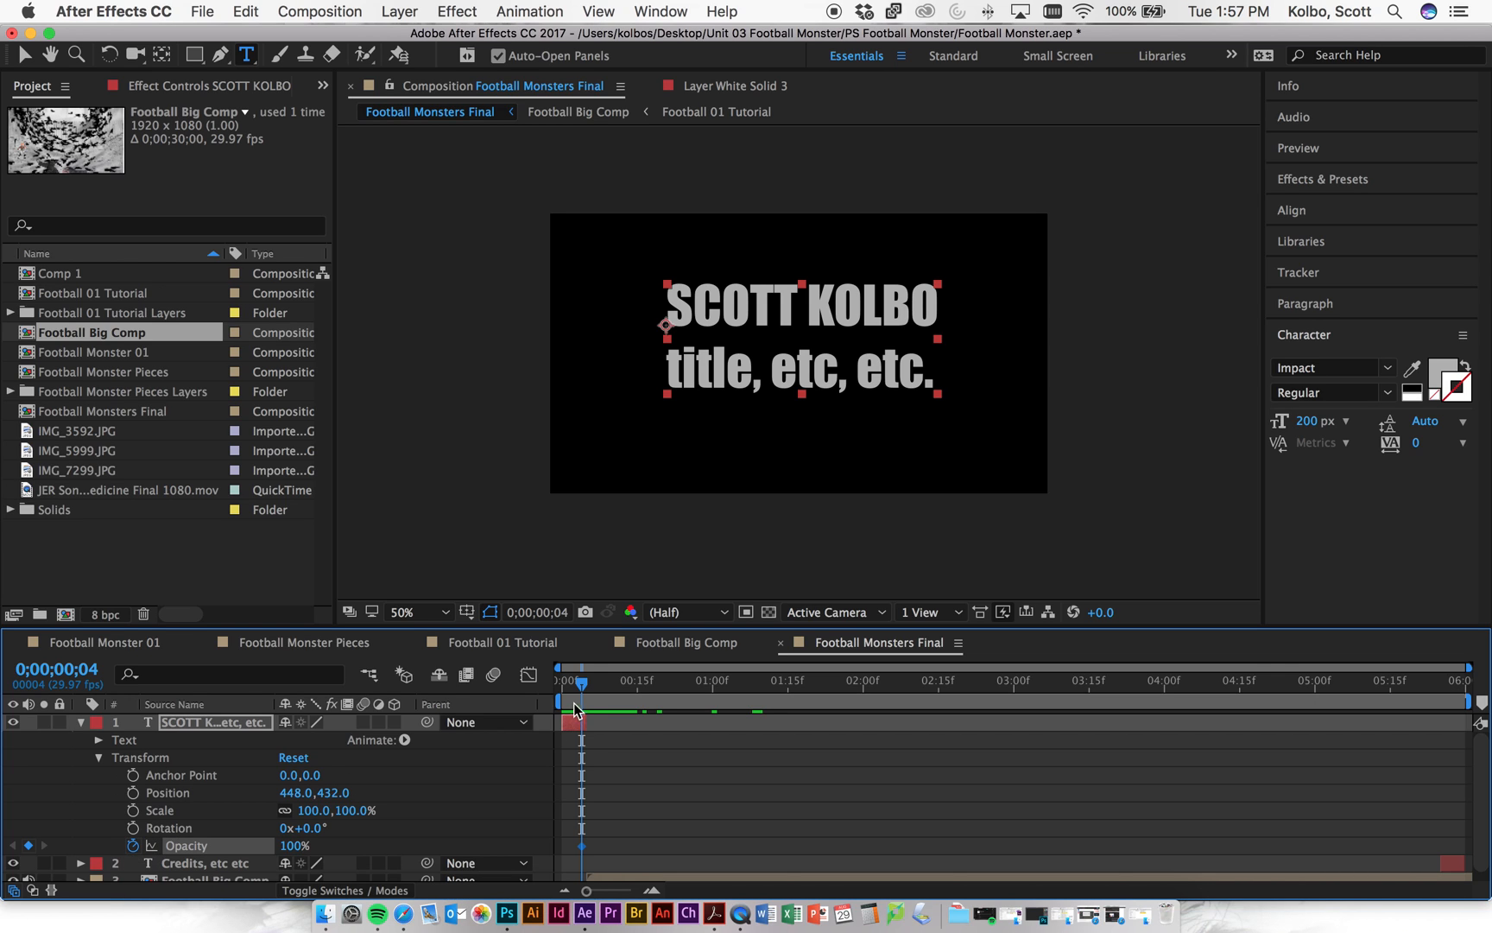
drag(583, 686, 587, 686)
click(292, 846)
text(0)
key(Return)
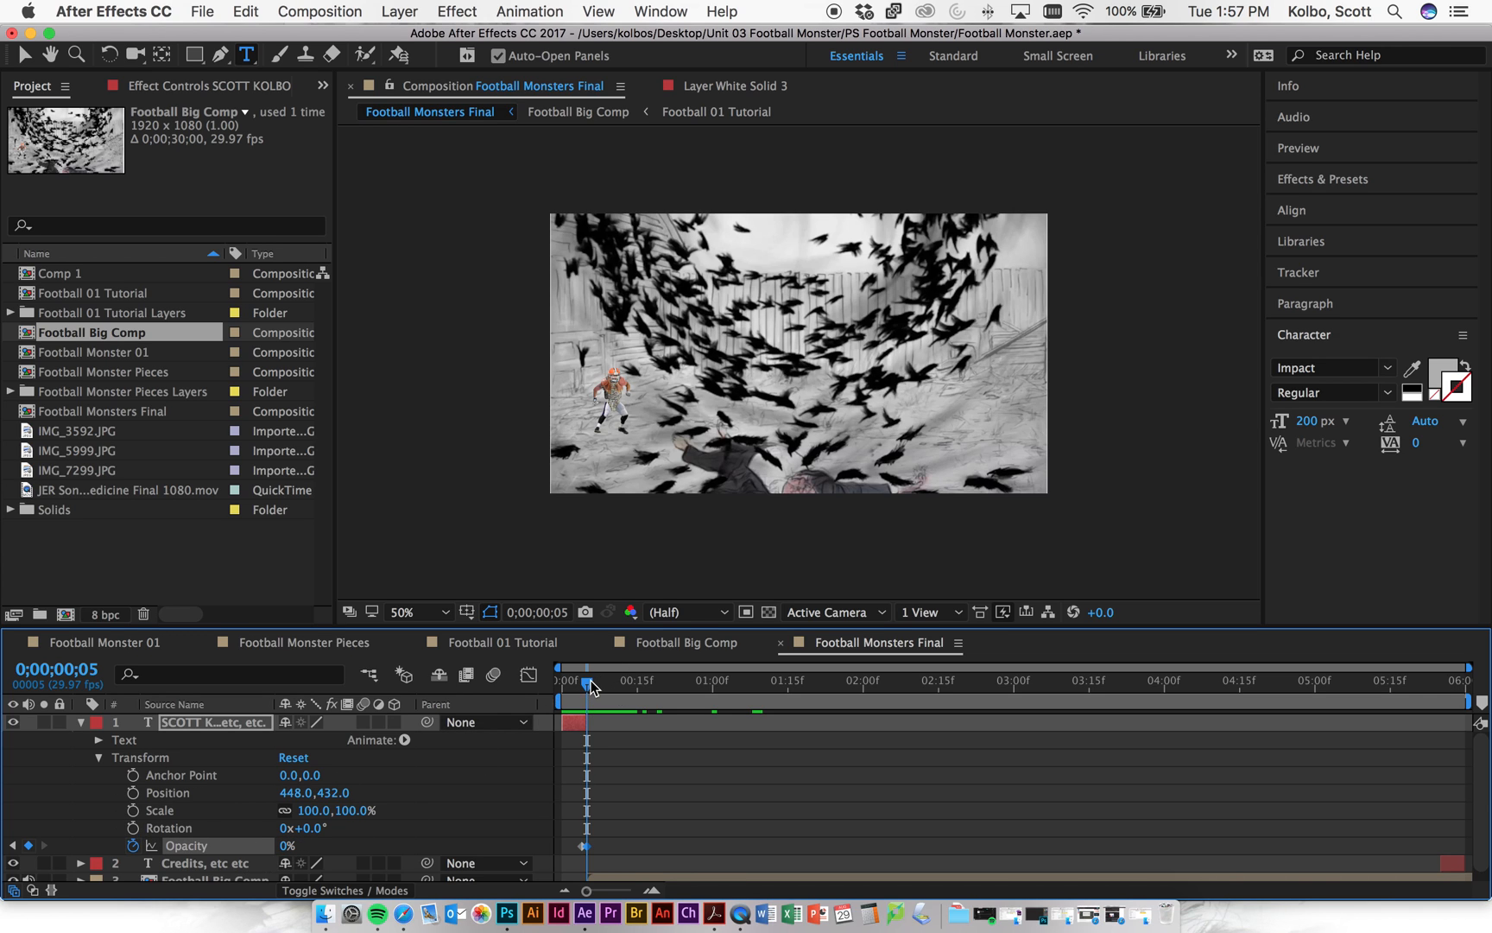
- Move the title's opacity keyframes later so the fade ends just before 0;00;01;00
key(space)
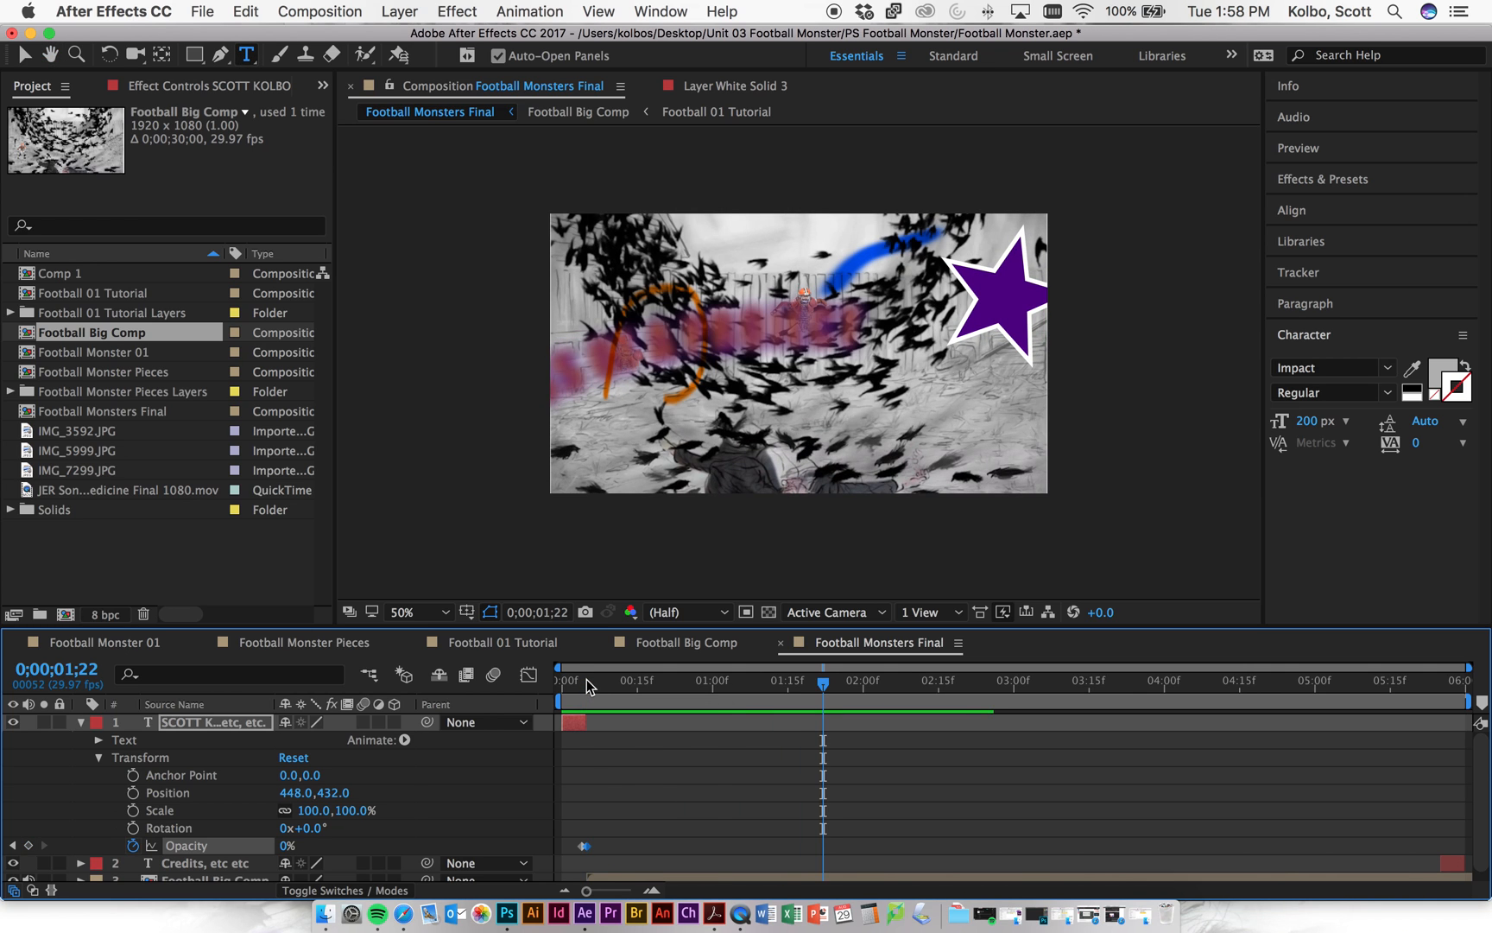
click(564, 681)
key(space)
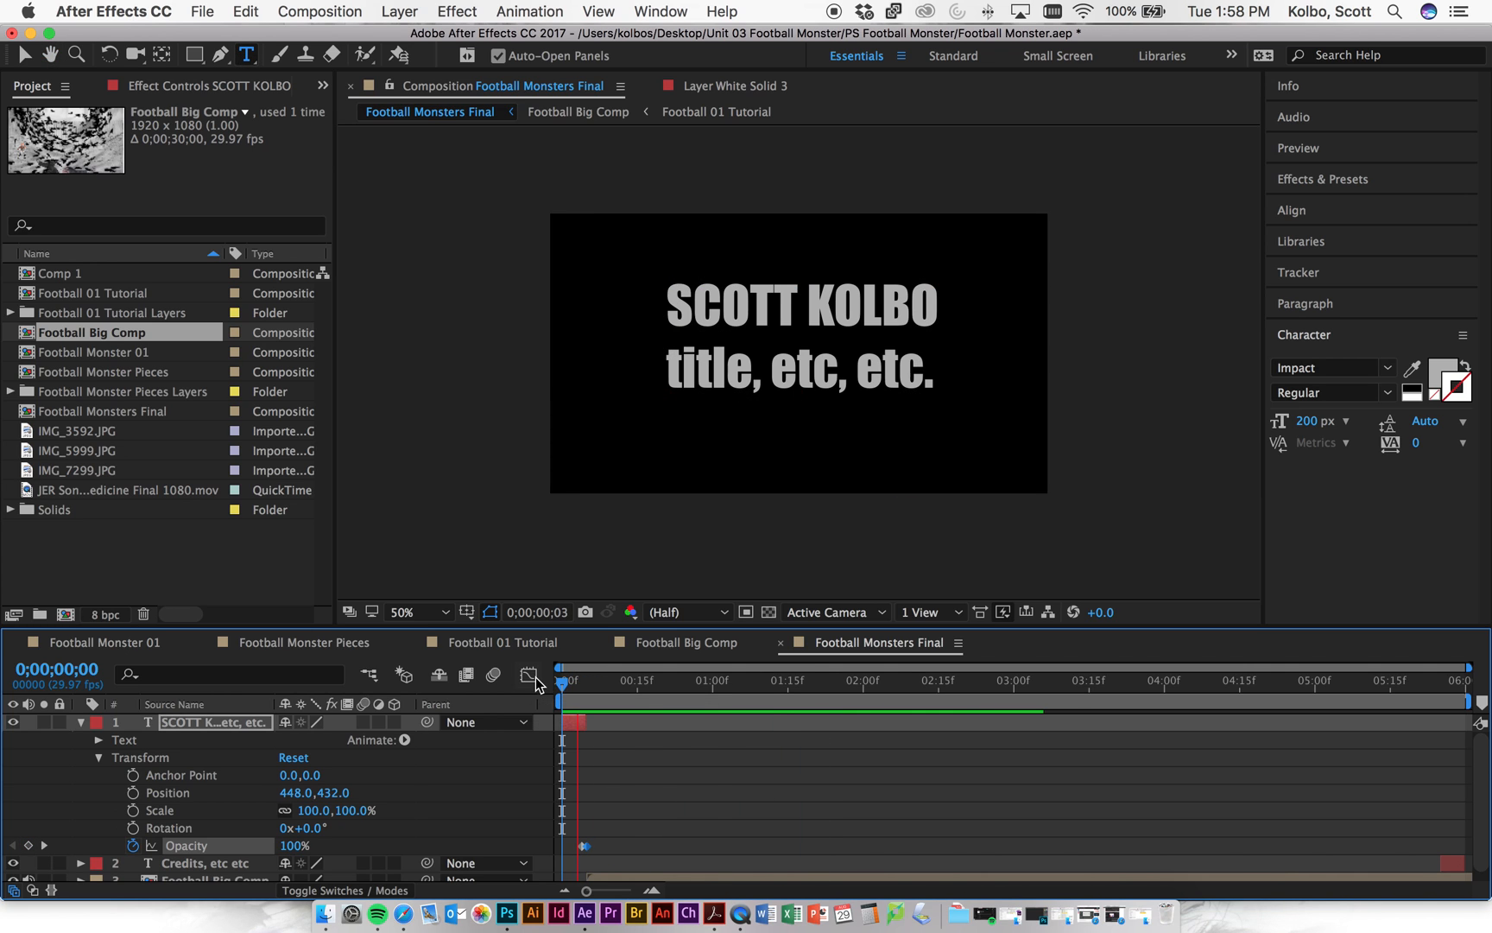
key(space)
scroll(723, 803, down, 1)
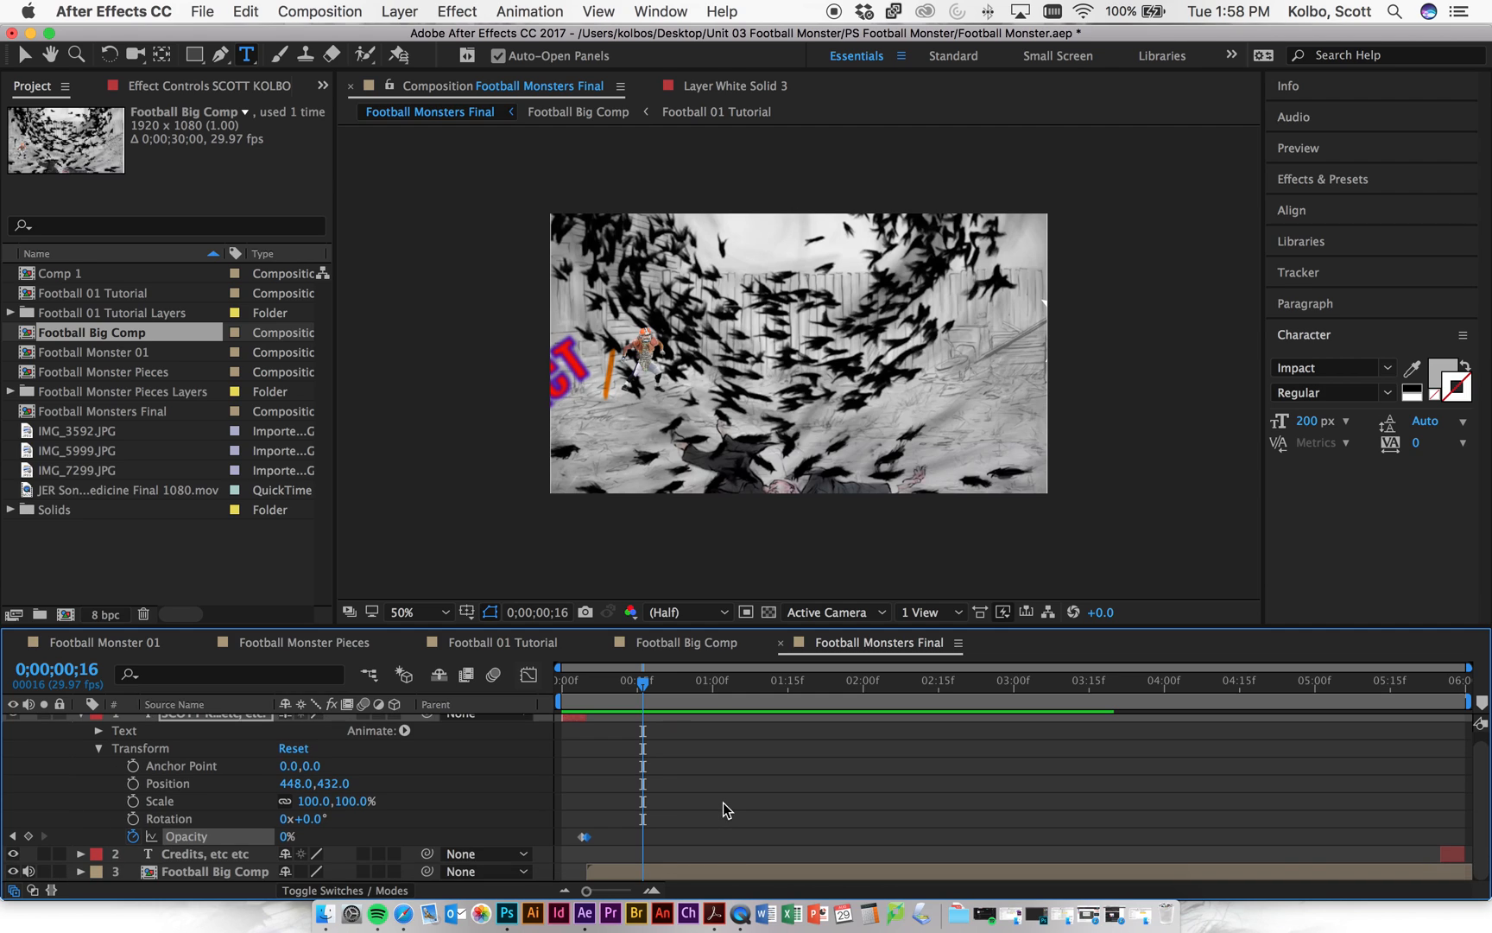
scroll(672, 776, up, 1)
mouse_move(580, 731)
mouse_down()
mouse_move(693, 728)
mouse_move(549, 721)
mouse_move(566, 719)
mouse_up()
key(Home)
key(space)
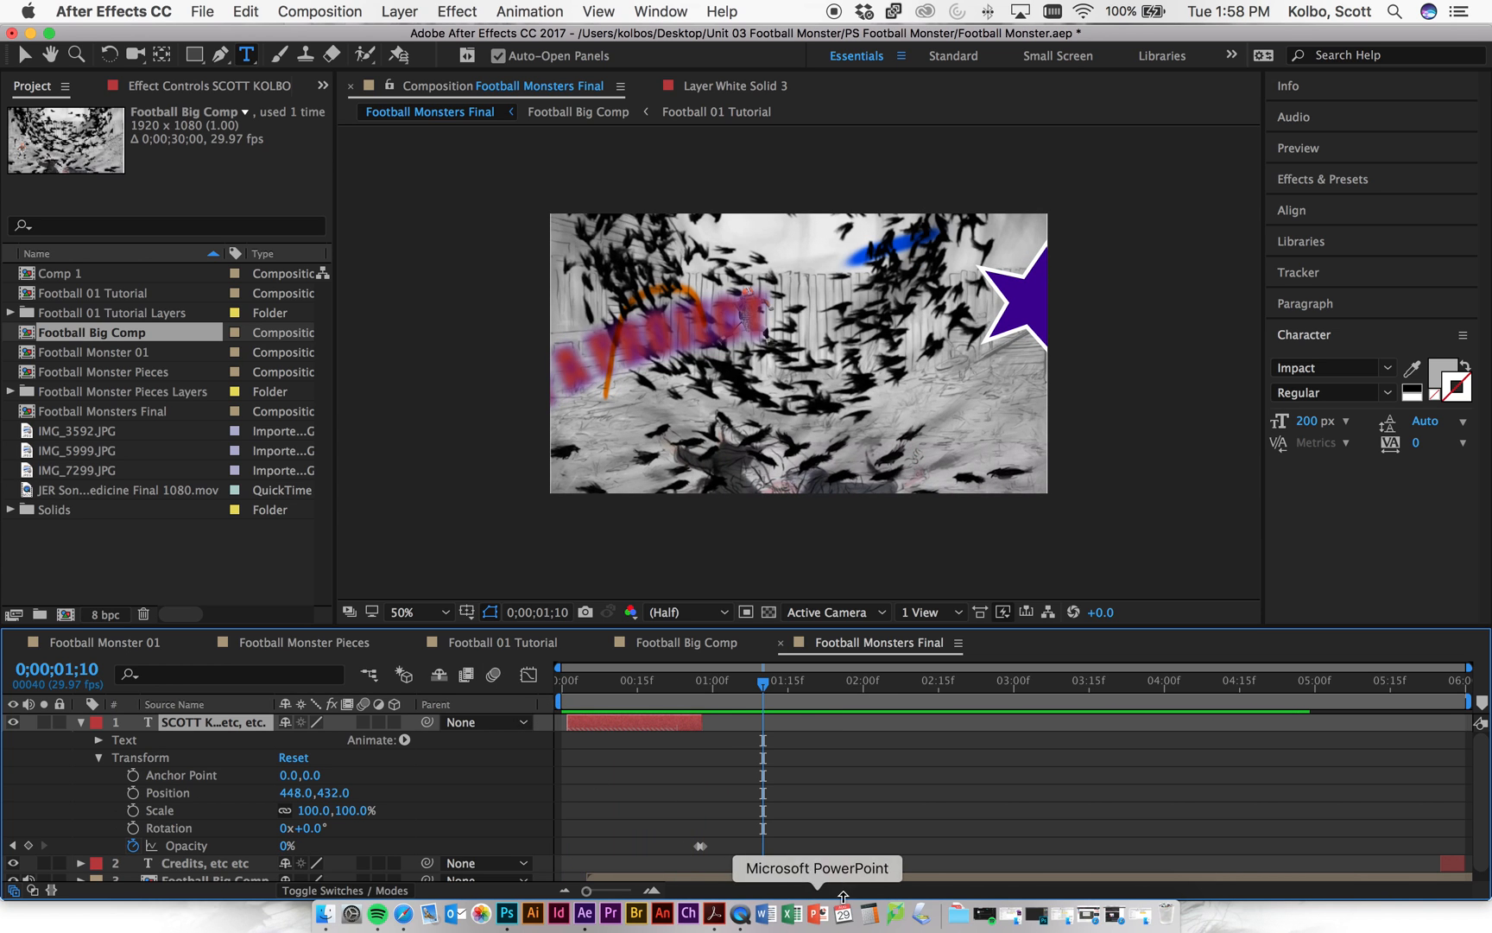
- Start Football Big Comp at 0;00;00;28, where the title fade ends
drag(843, 876, 951, 874)
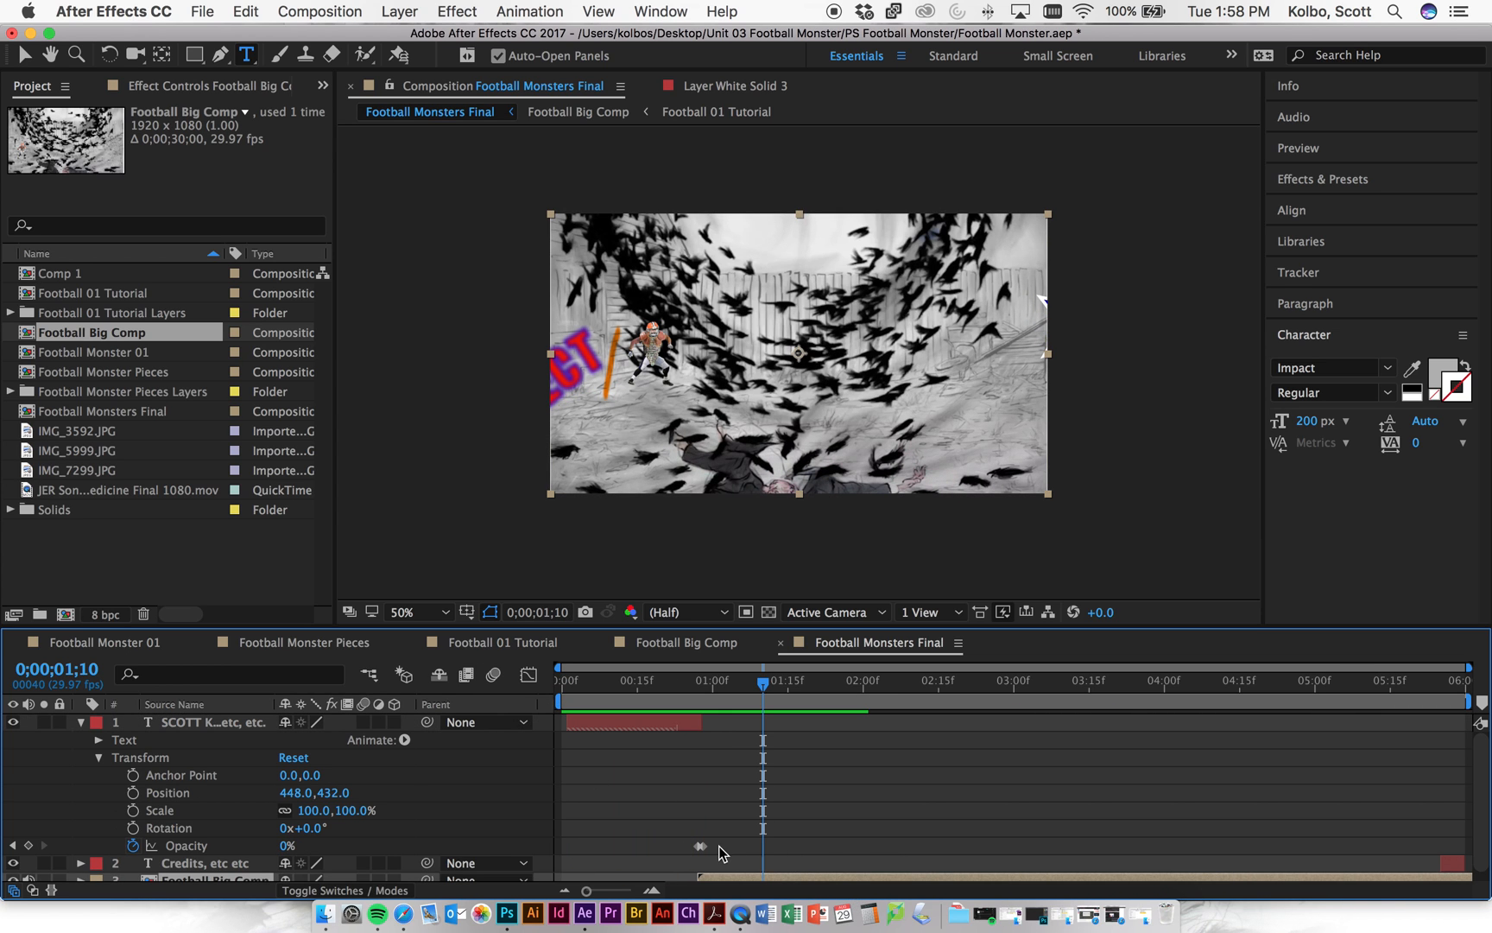
click(678, 849)
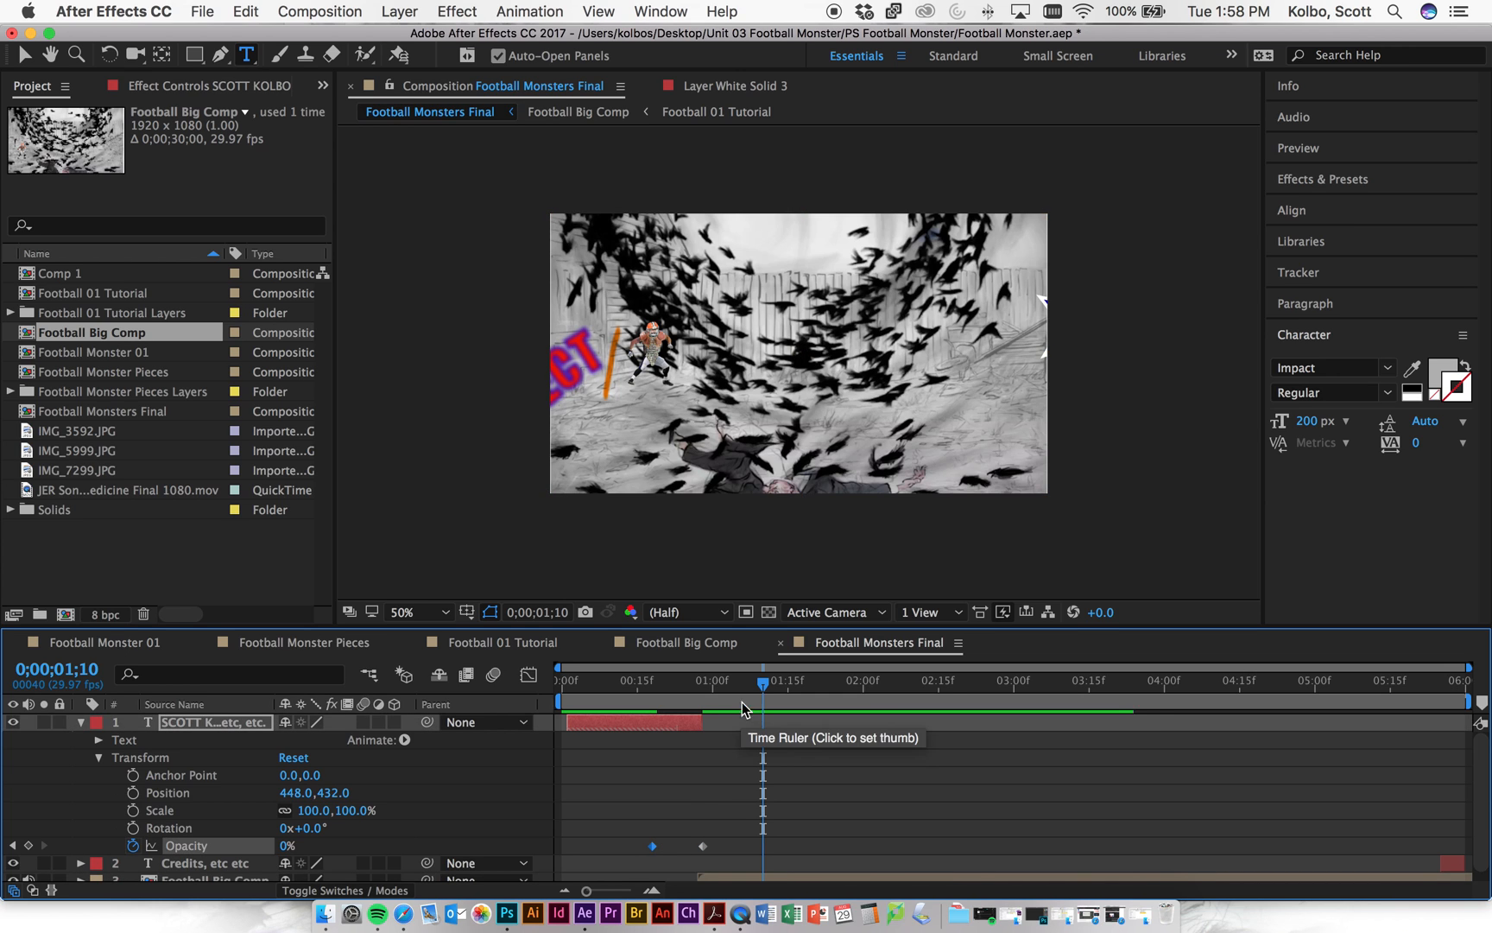
click(662, 682)
drag(663, 683, 702, 679)
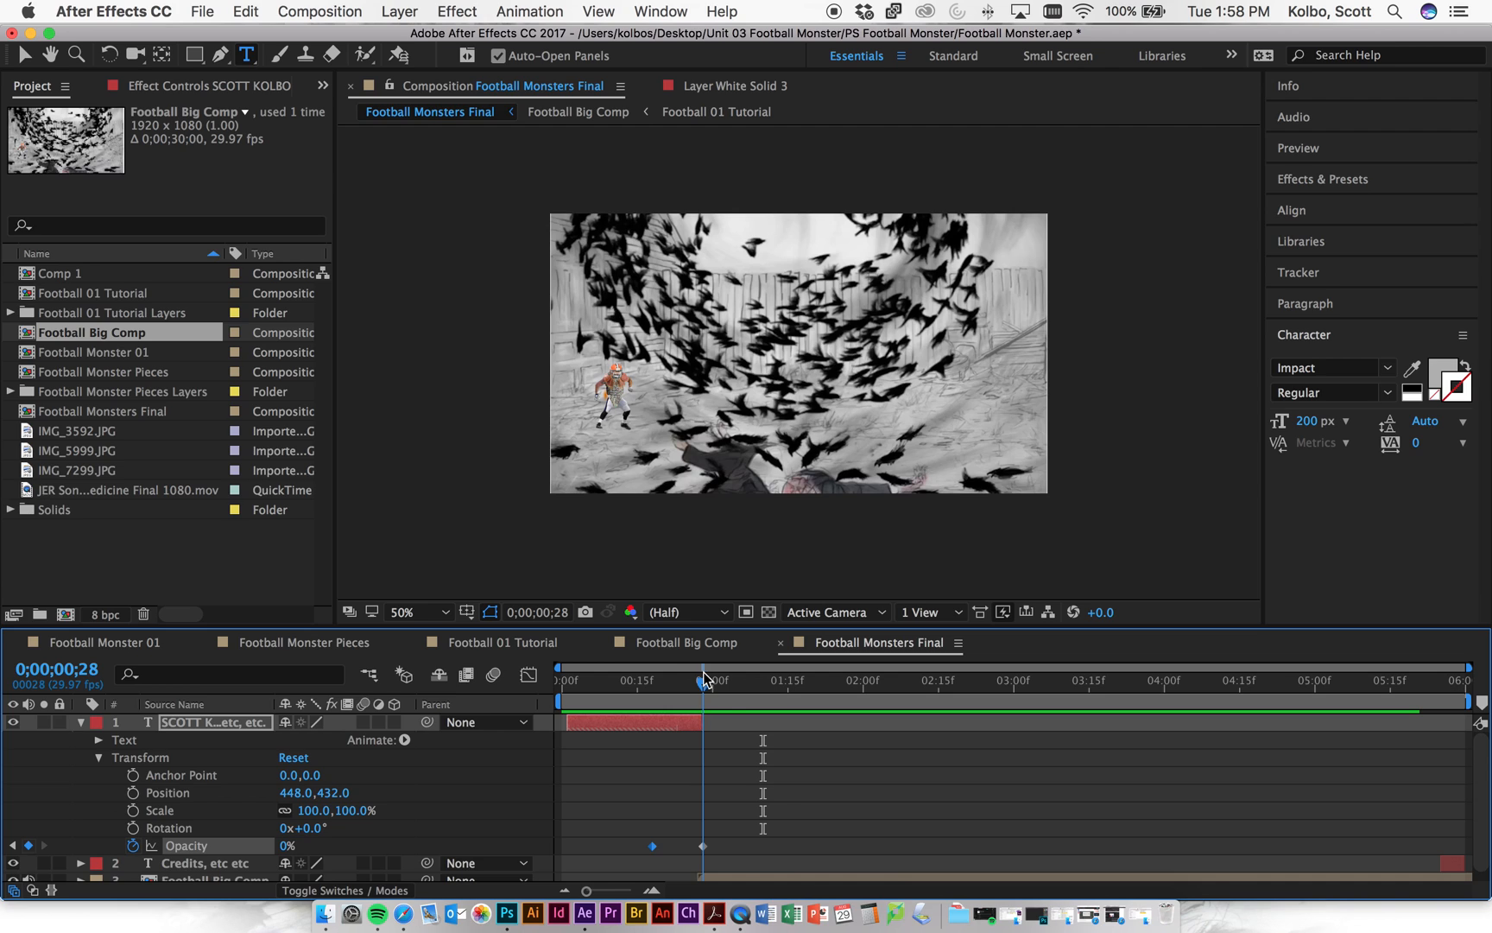
scroll(824, 845, down, 1)
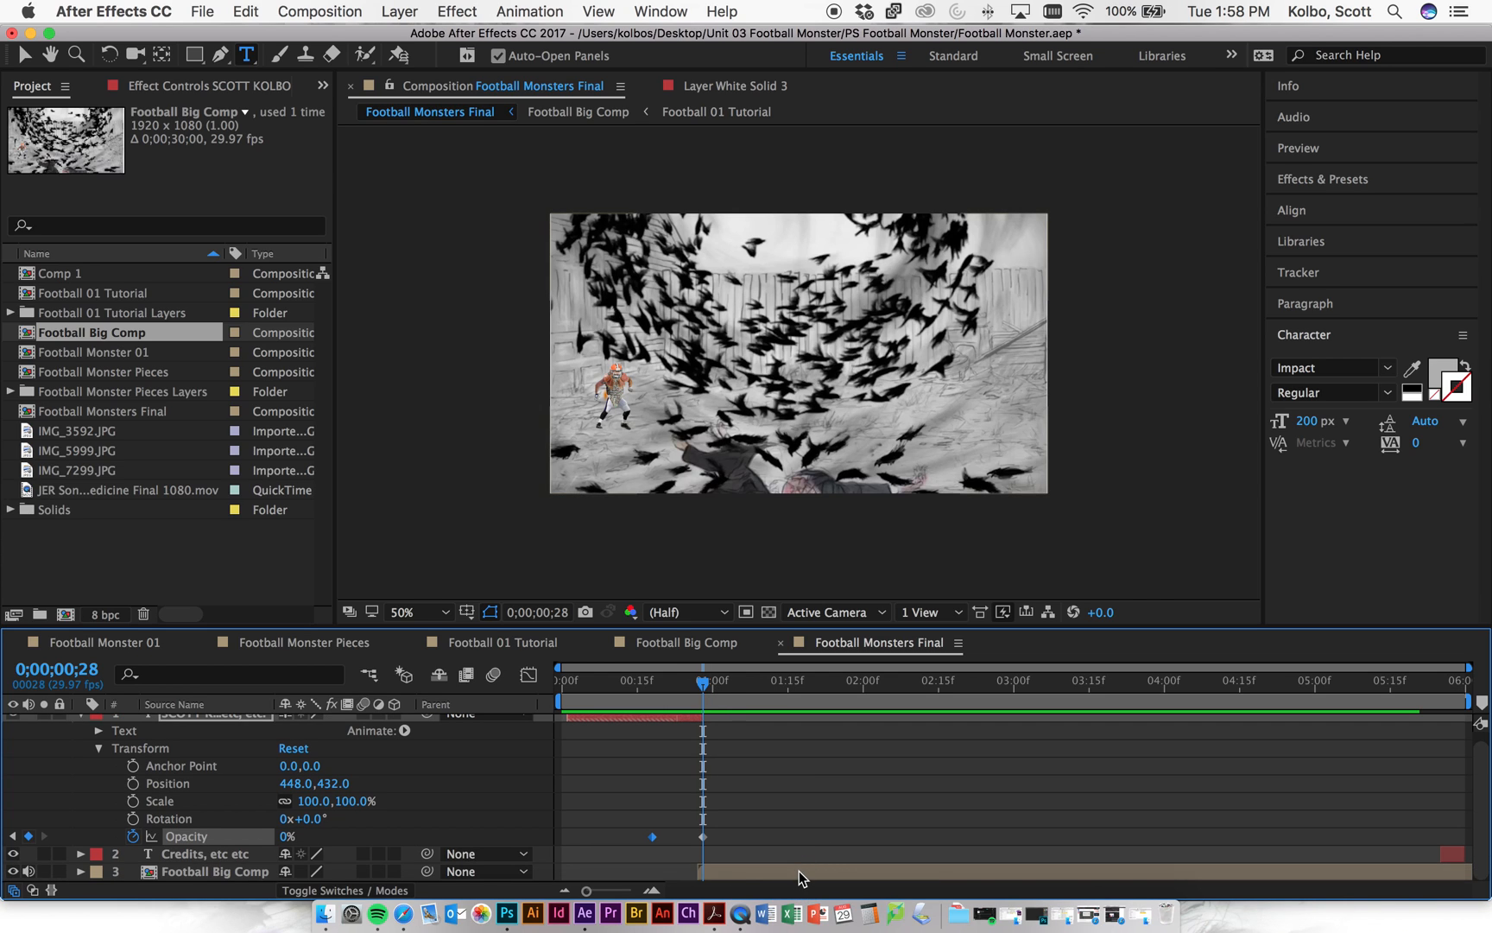
drag(799, 871, 806, 870)
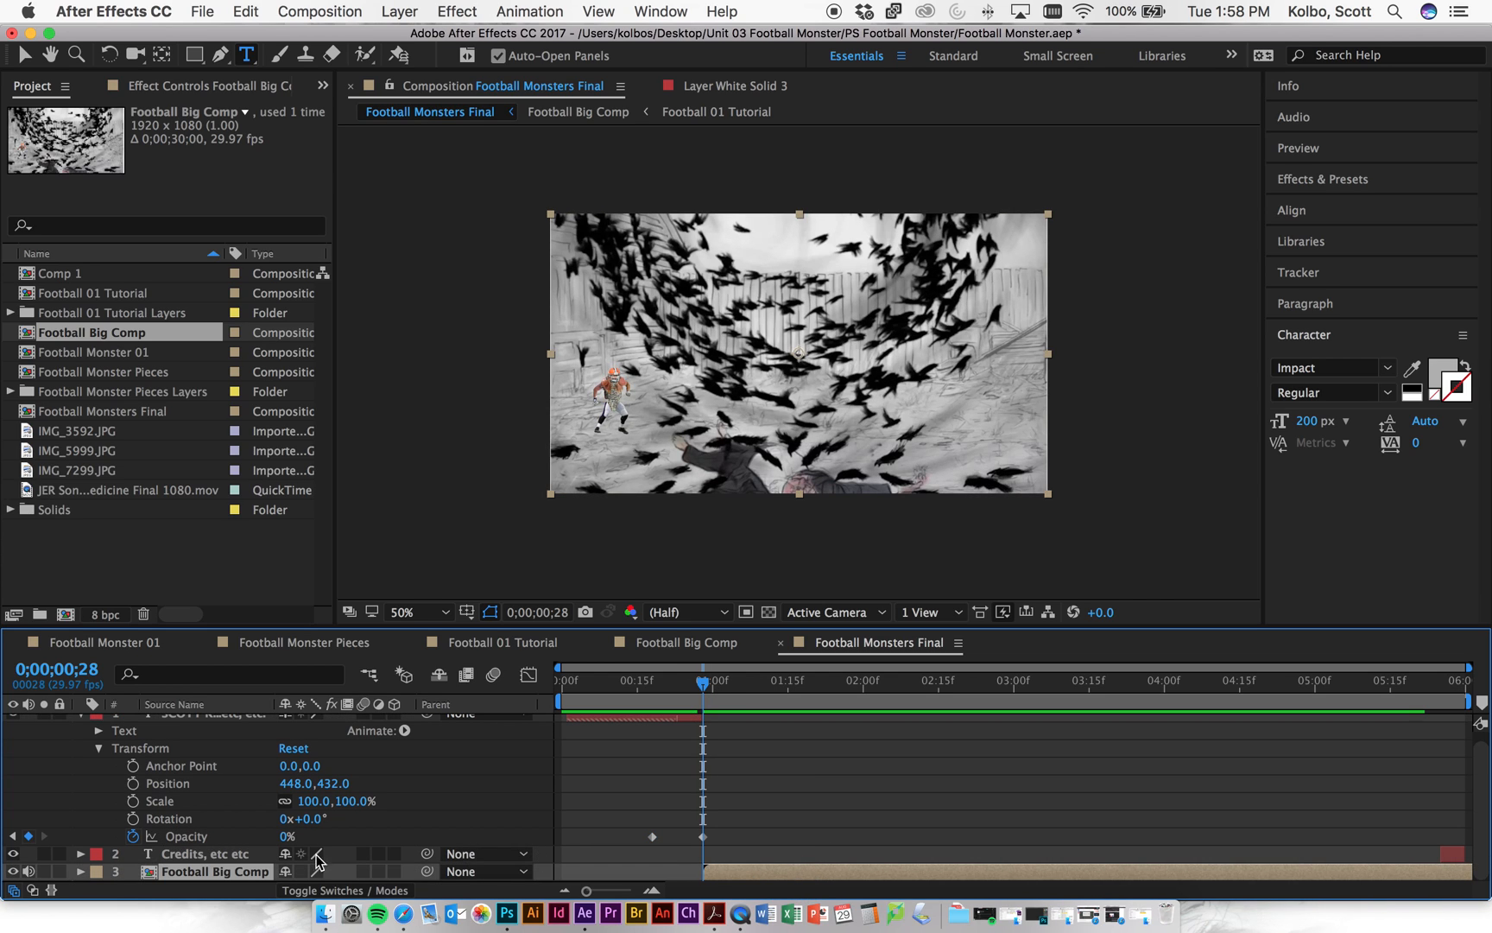
- Keyframe Football Big Comp's Opacity from 0% at its start to 100% at 0;00;02;26
click(79, 870)
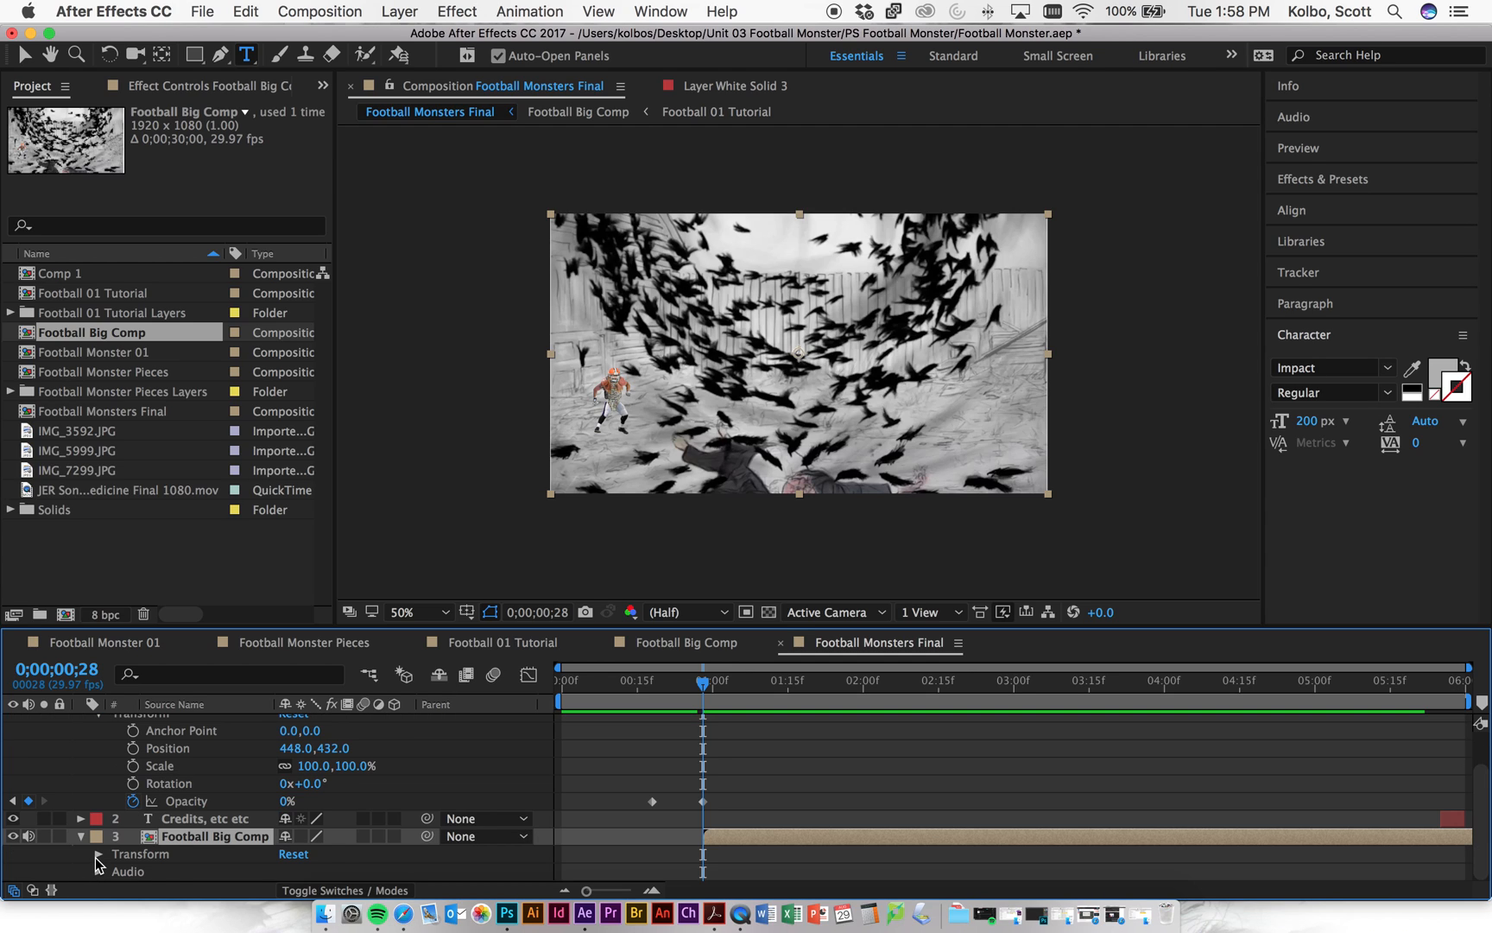
click(96, 855)
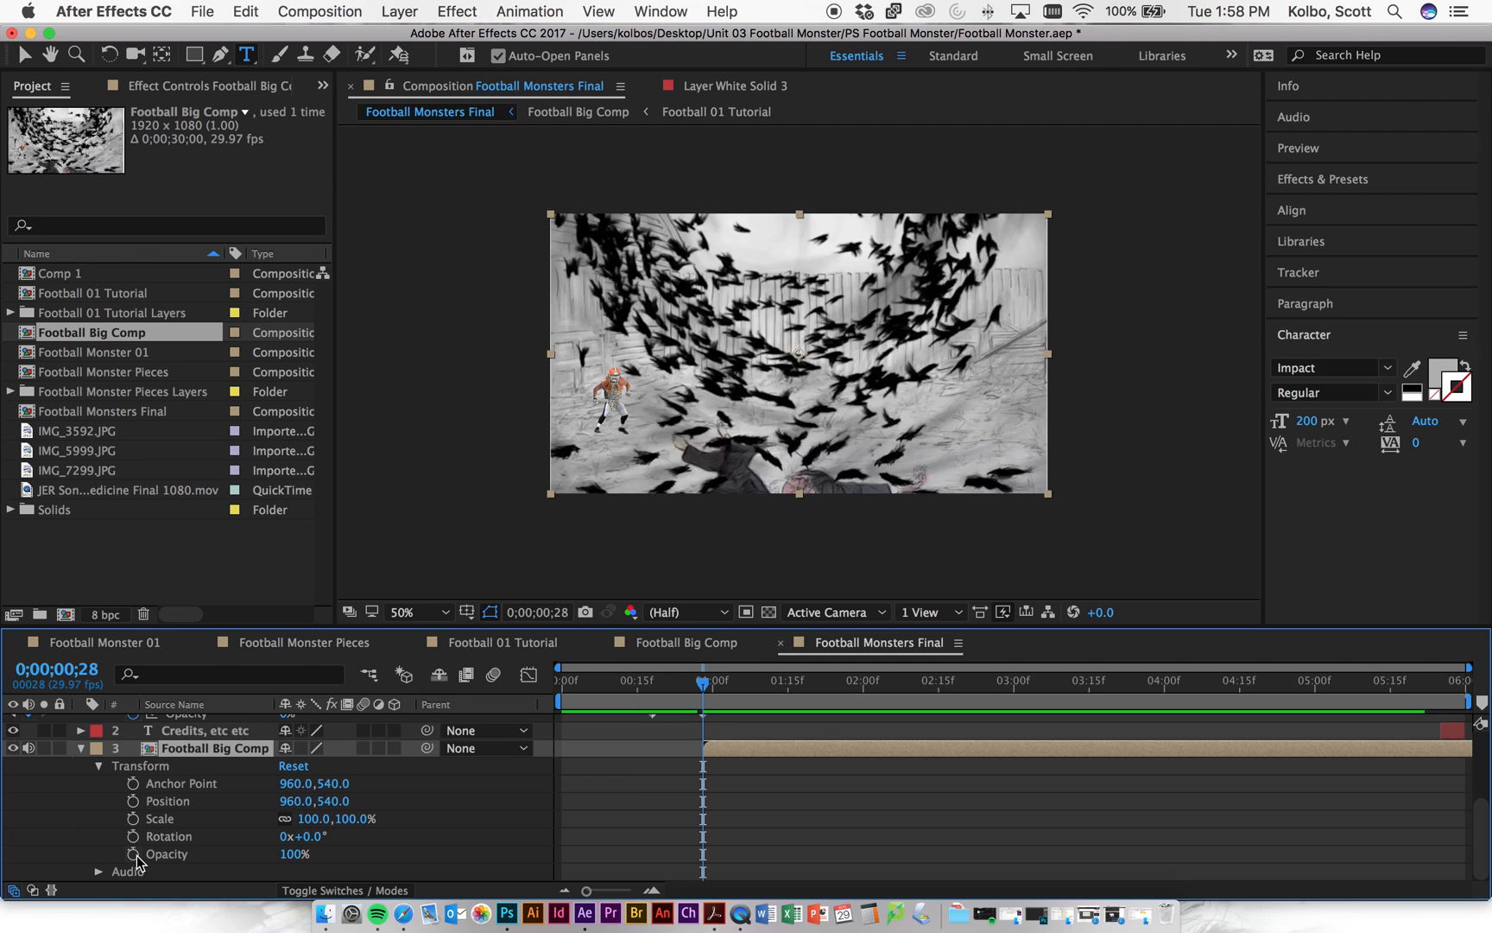
click(134, 854)
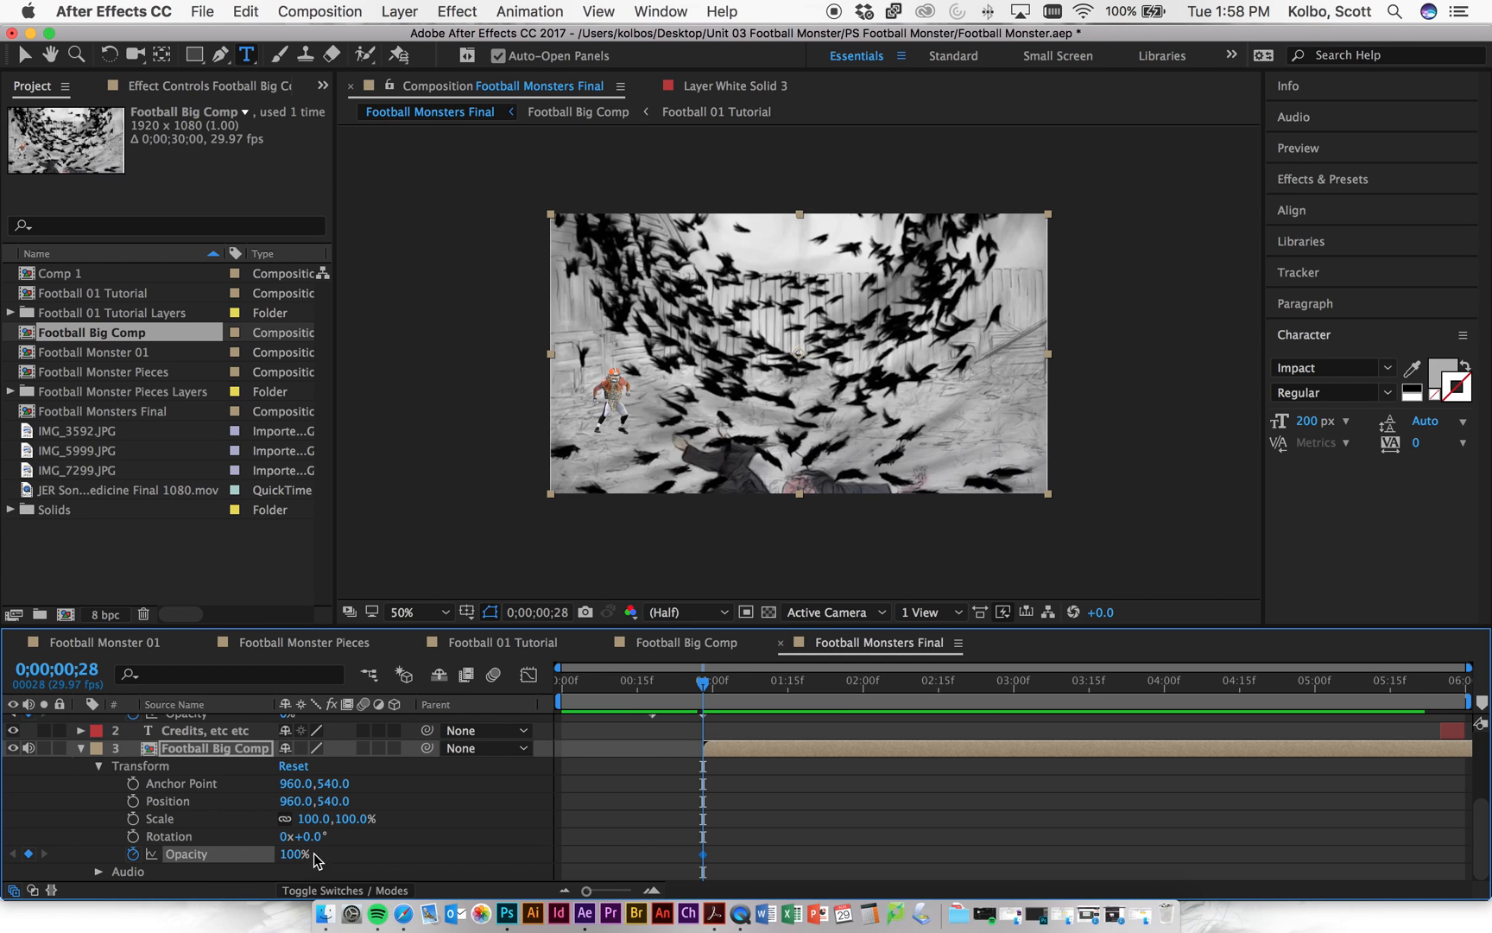
drag(296, 859, 213, 853)
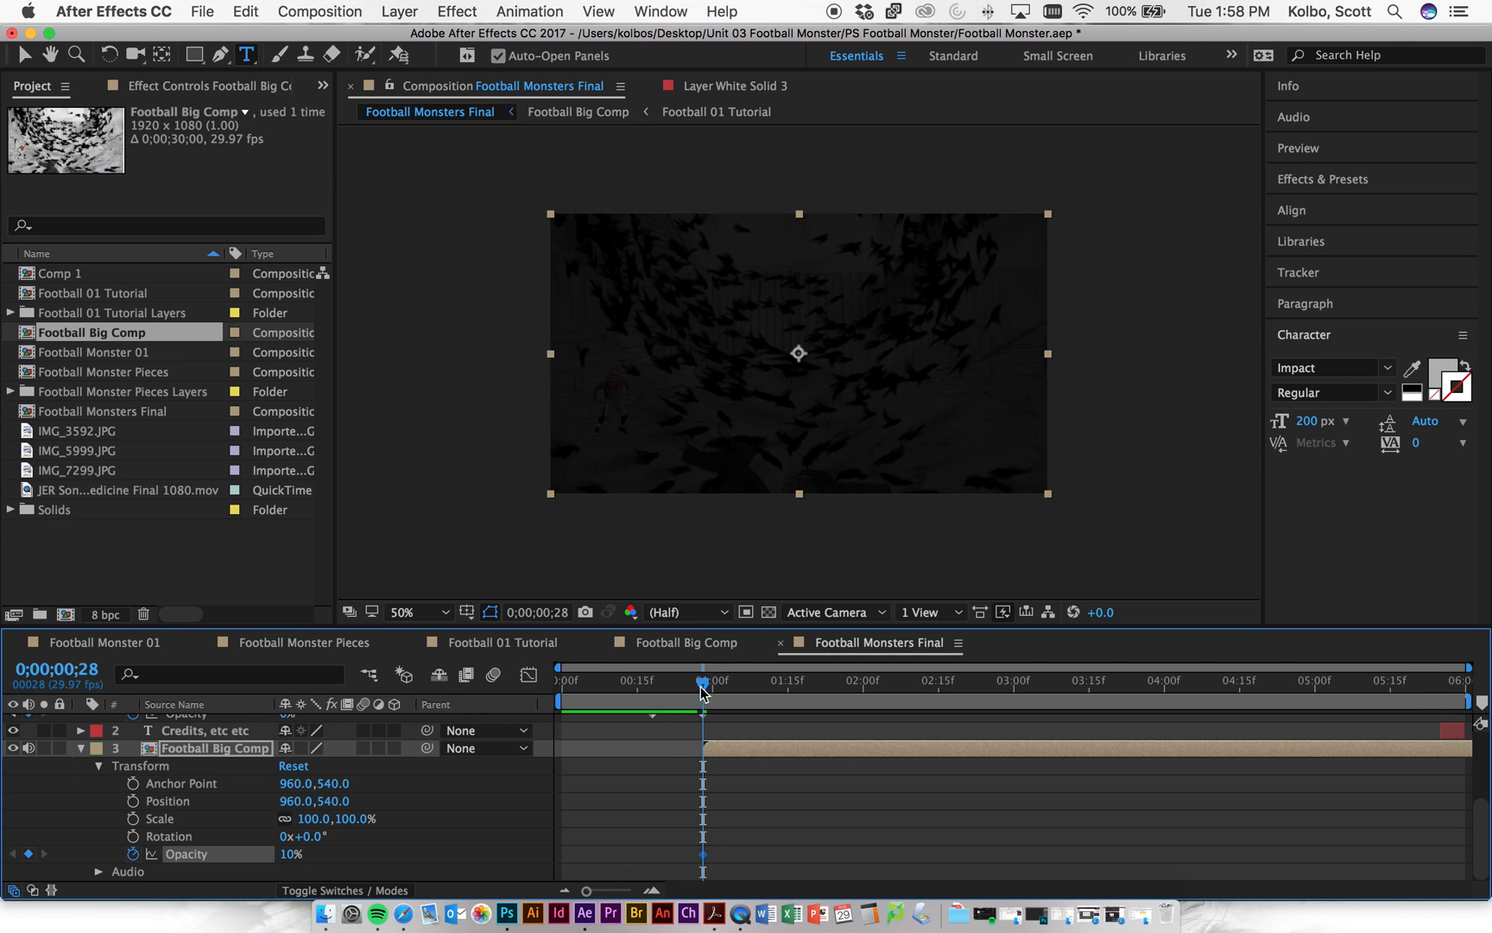
drag(286, 855, 275, 855)
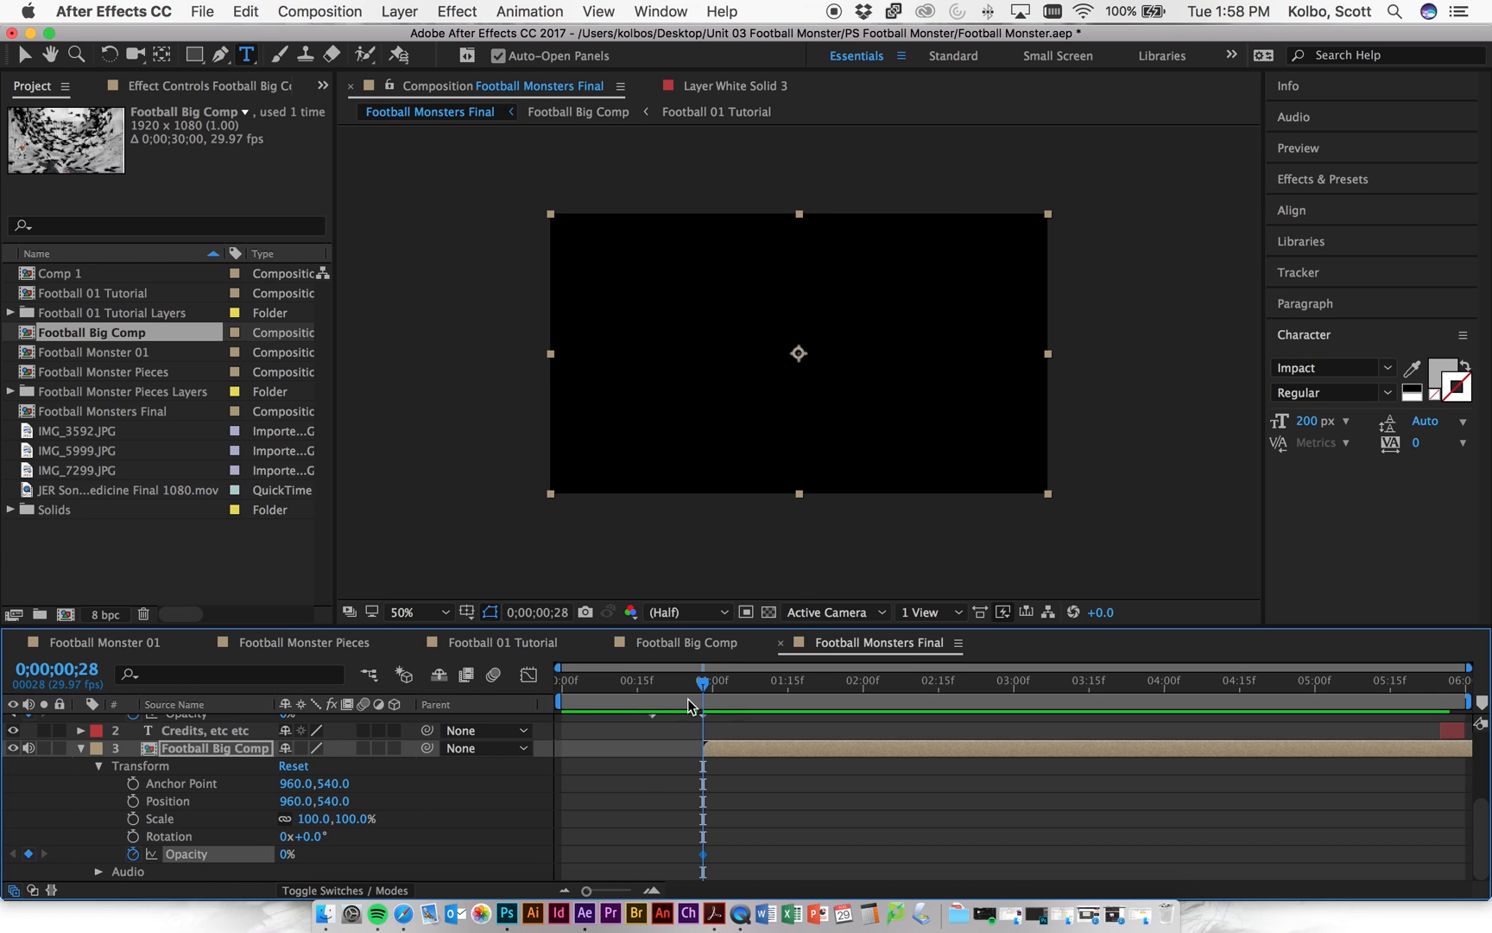
drag(706, 687, 994, 682)
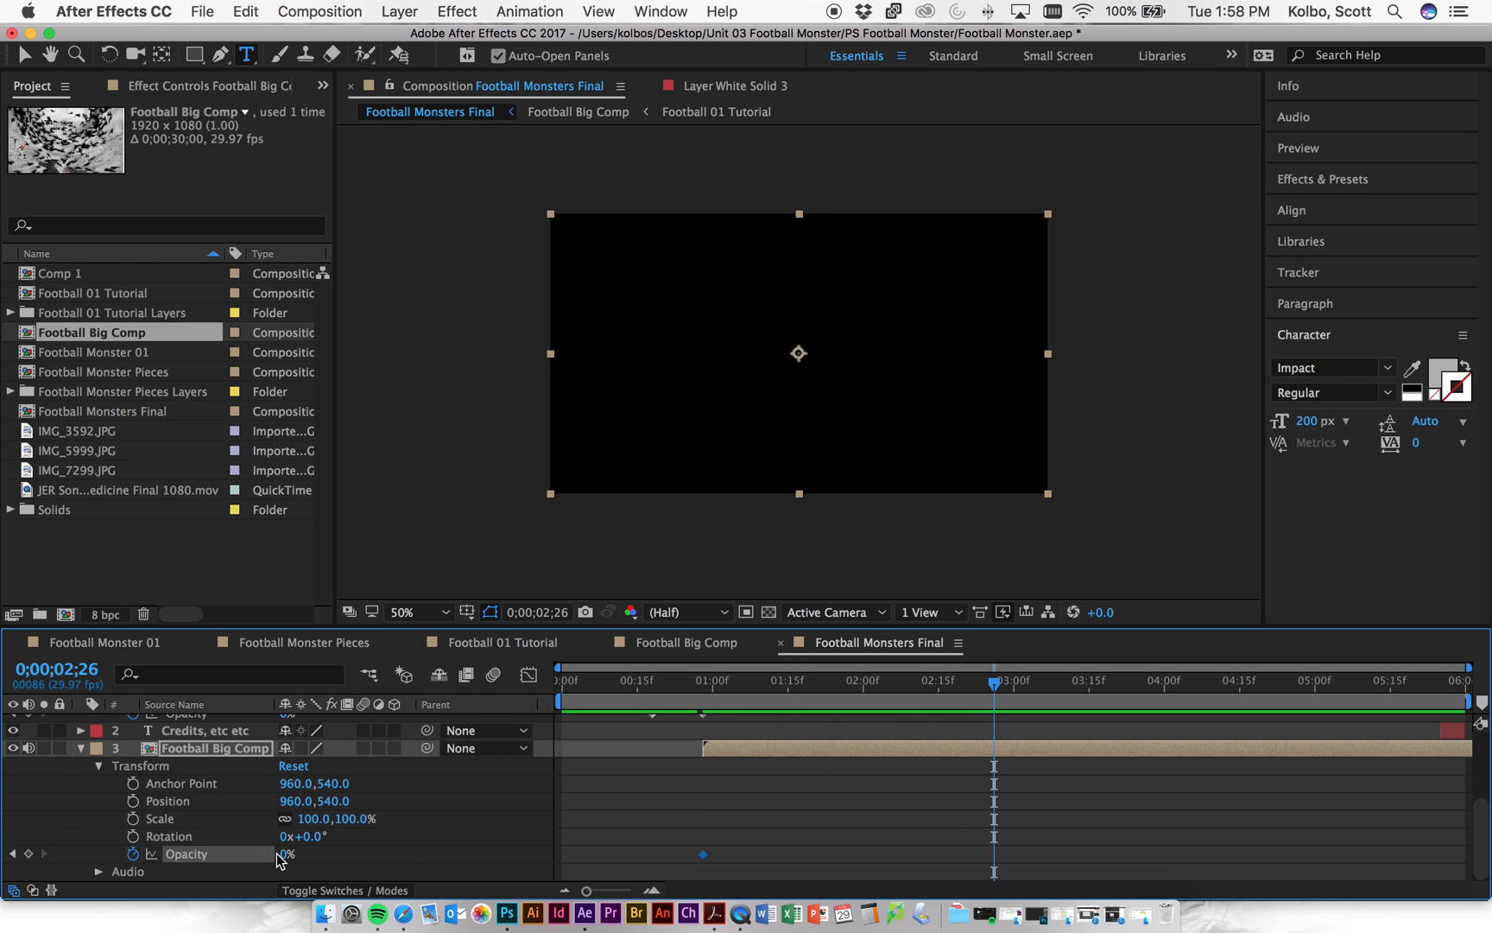
drag(285, 856, 371, 855)
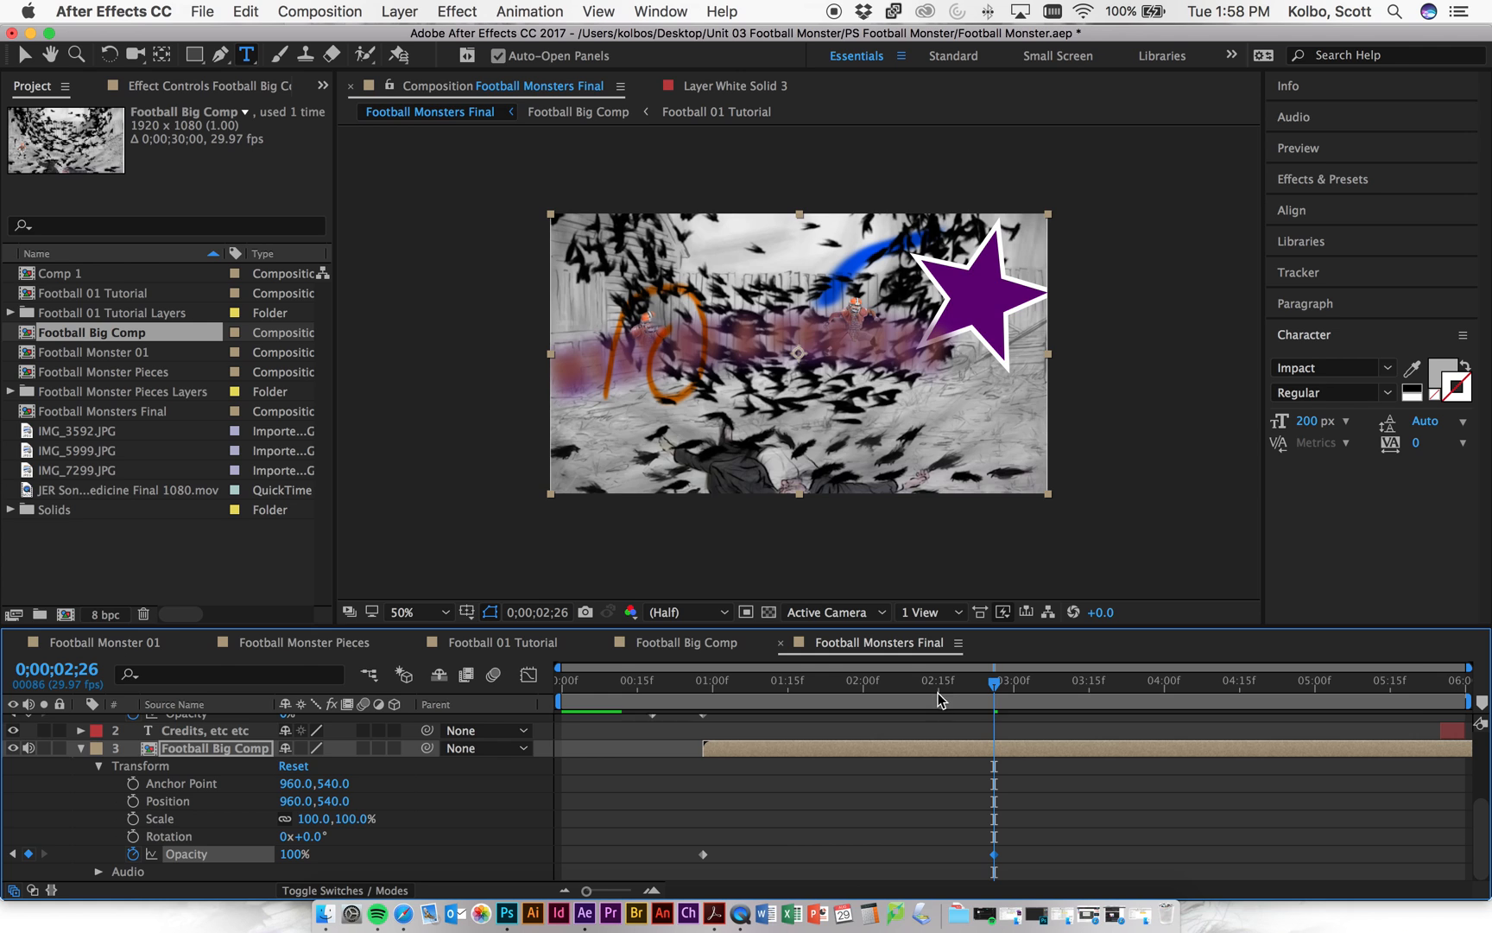
- Move the 100% opacity keyframe earlier to 0;00;01;12 and collapse both layers' properties
drag(993, 689, 769, 691)
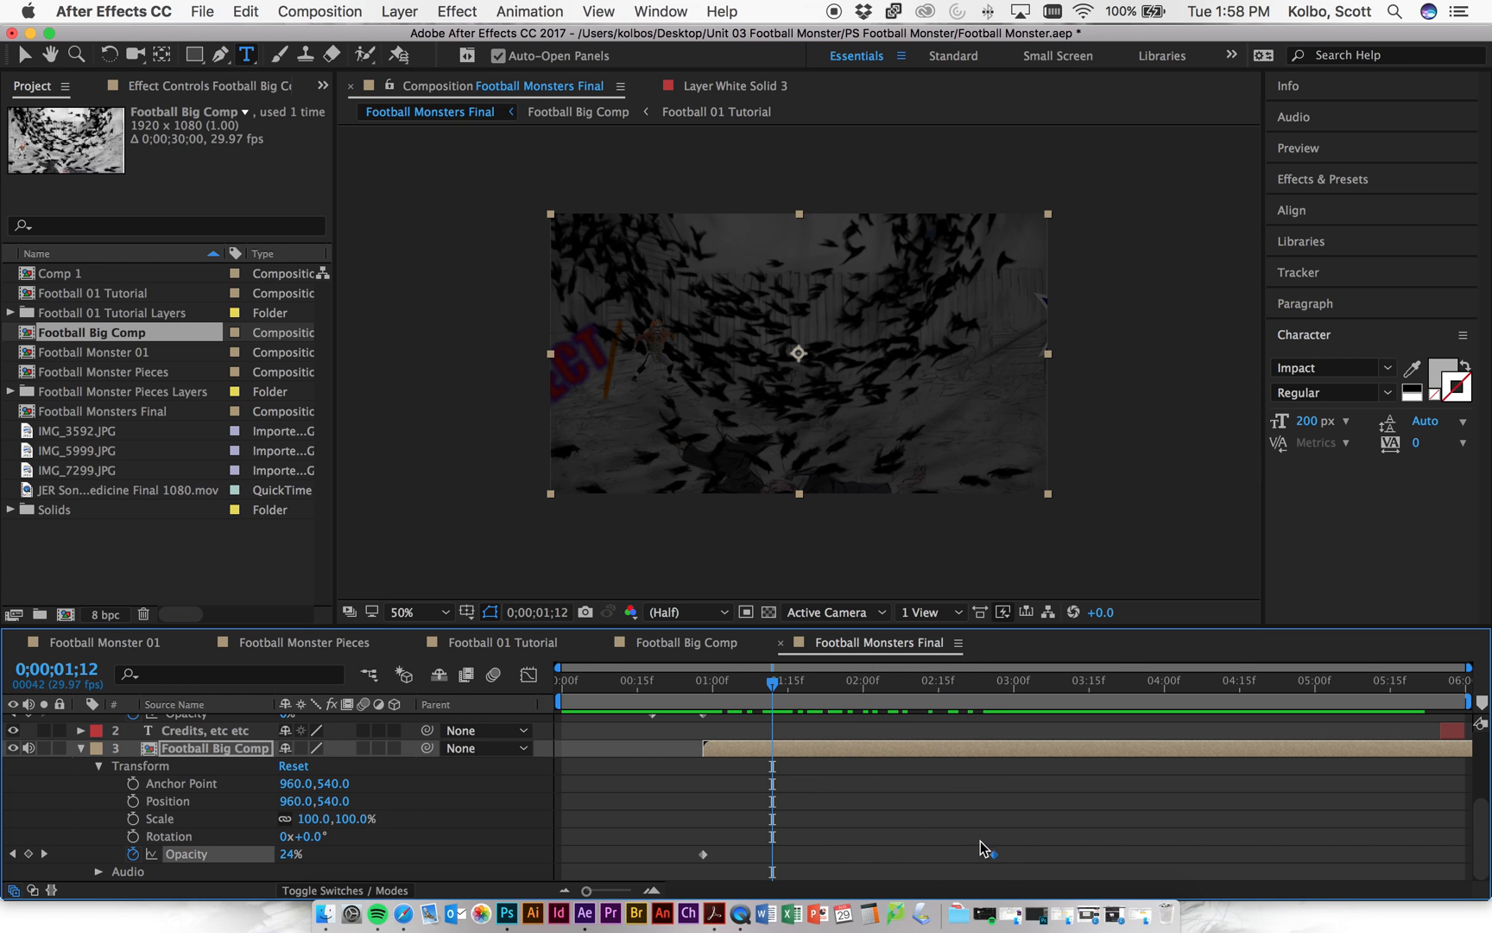
drag(993, 855, 772, 855)
mouse_move(771, 691)
mouse_down()
mouse_move(691, 687)
mouse_move(759, 687)
mouse_up()
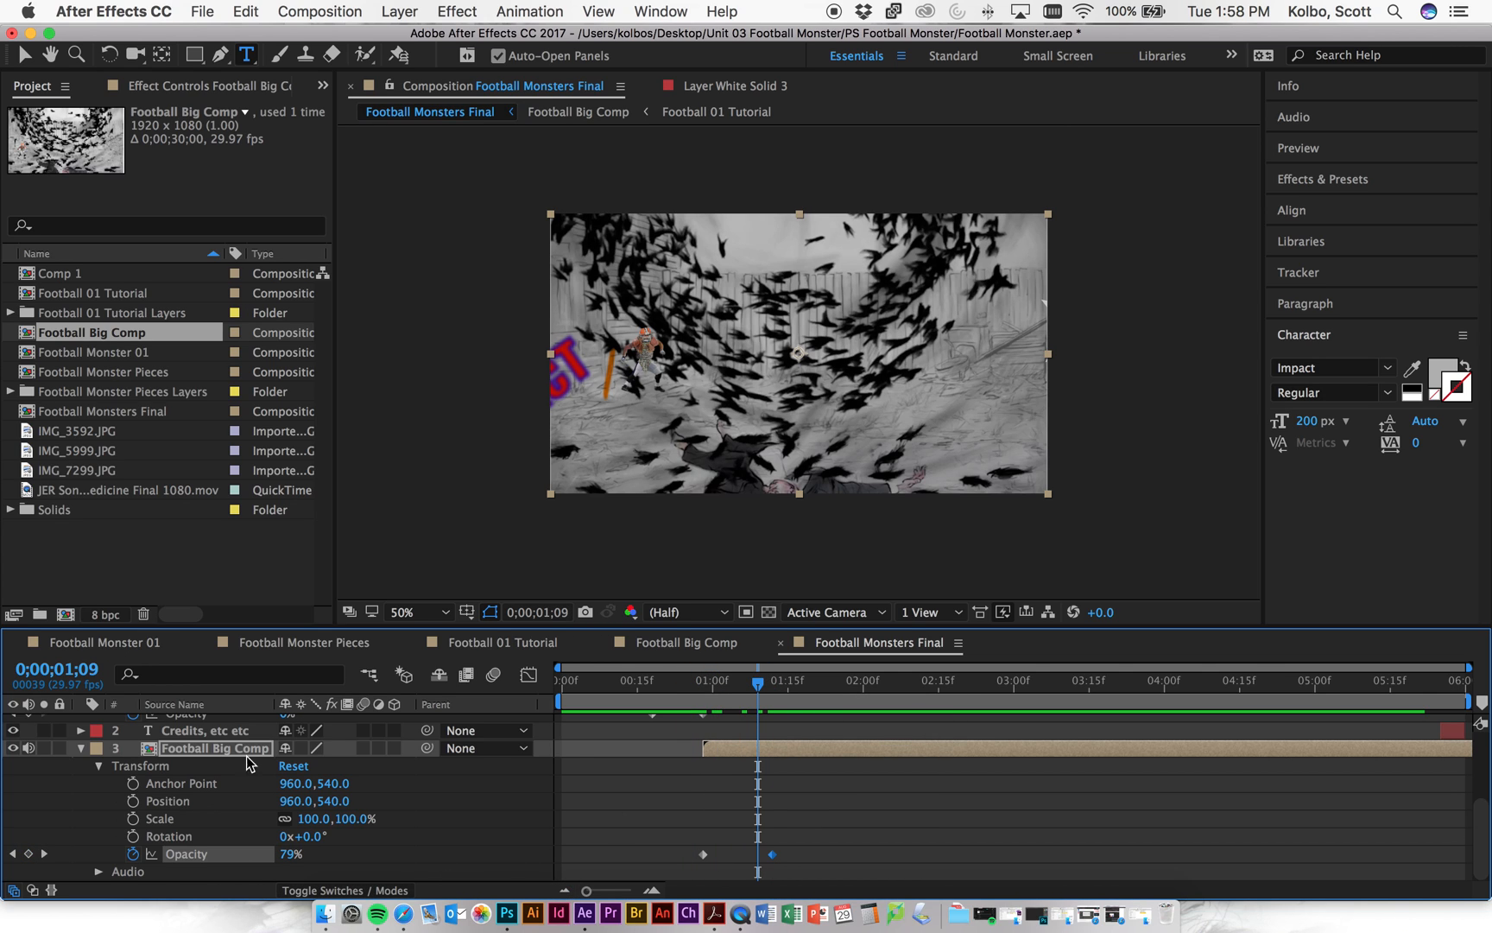
click(84, 748)
scroll(100, 750, up, 1)
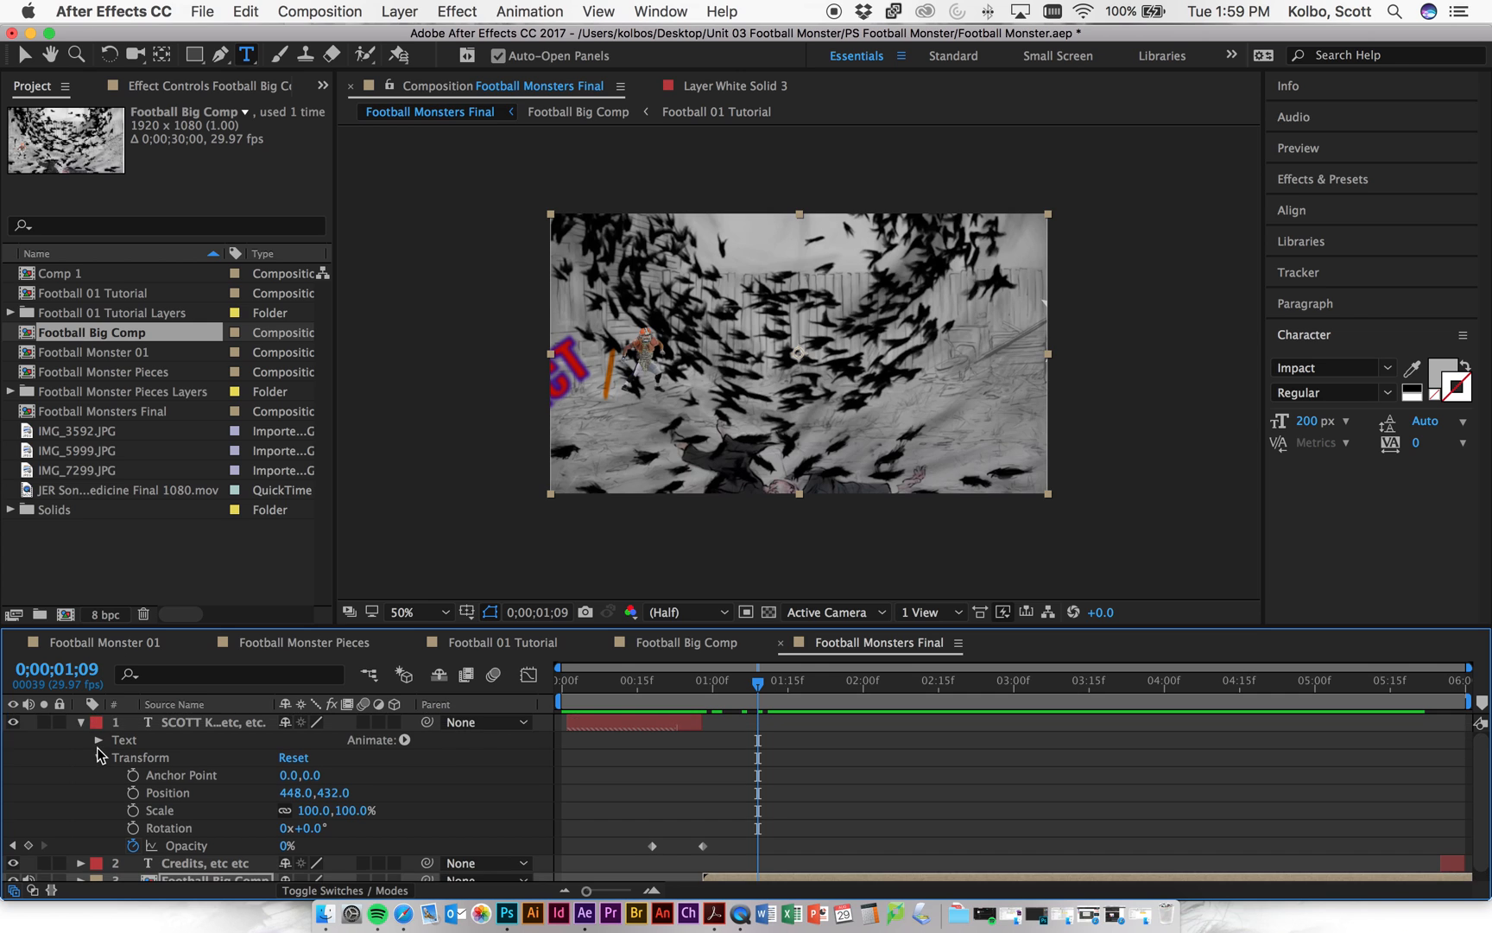
click(81, 722)
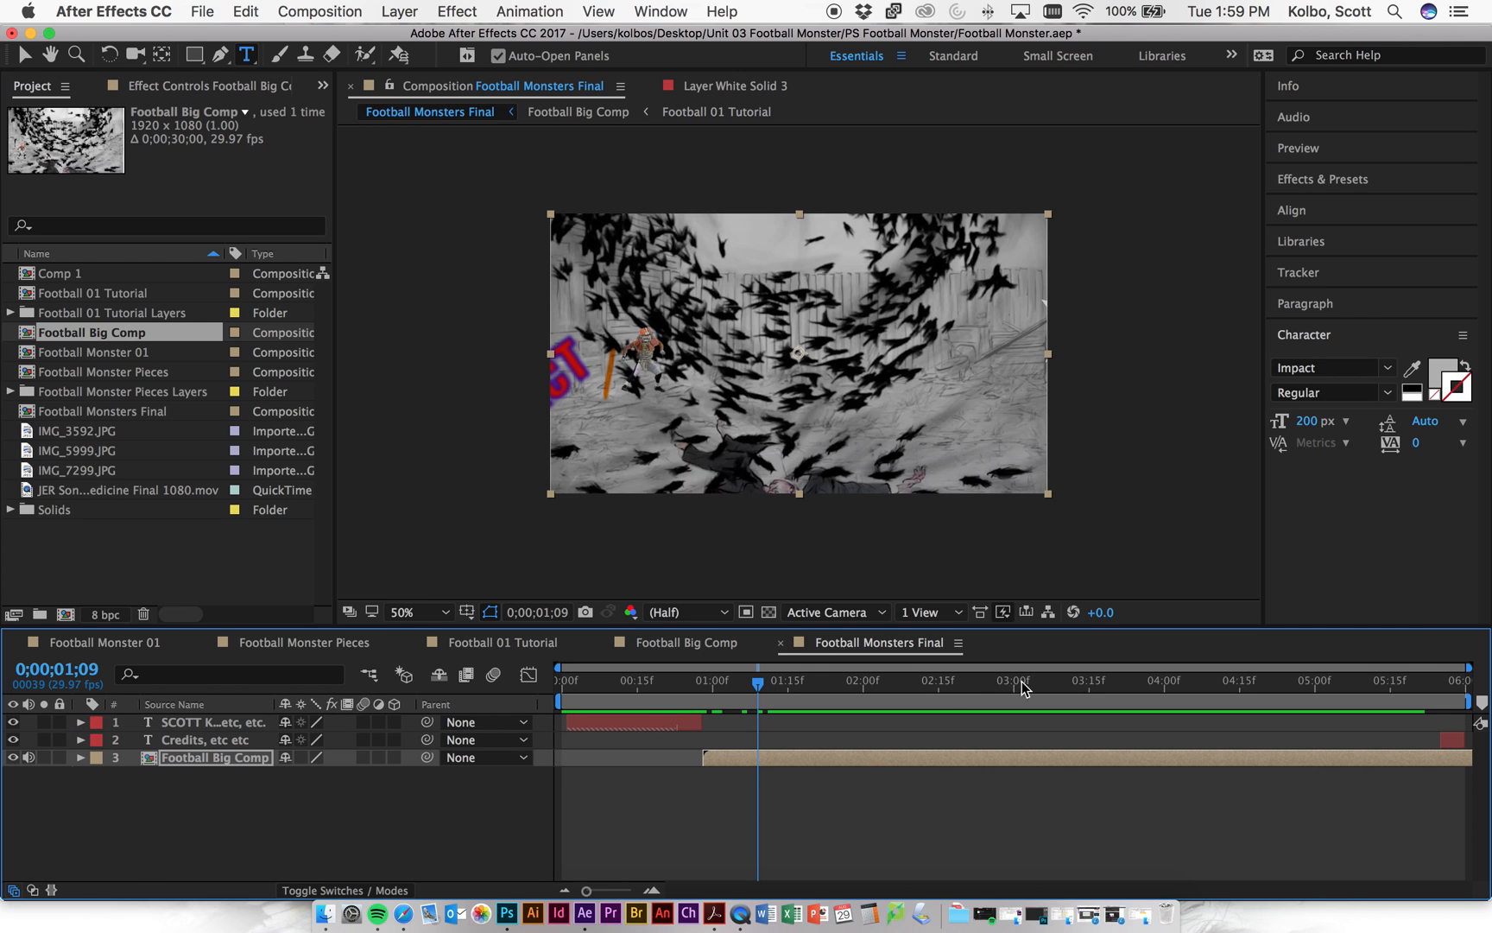
- Move the playhead to 0;00;05;25 and reveal Football Big Comp's Transform properties again
drag(756, 684, 1443, 688)
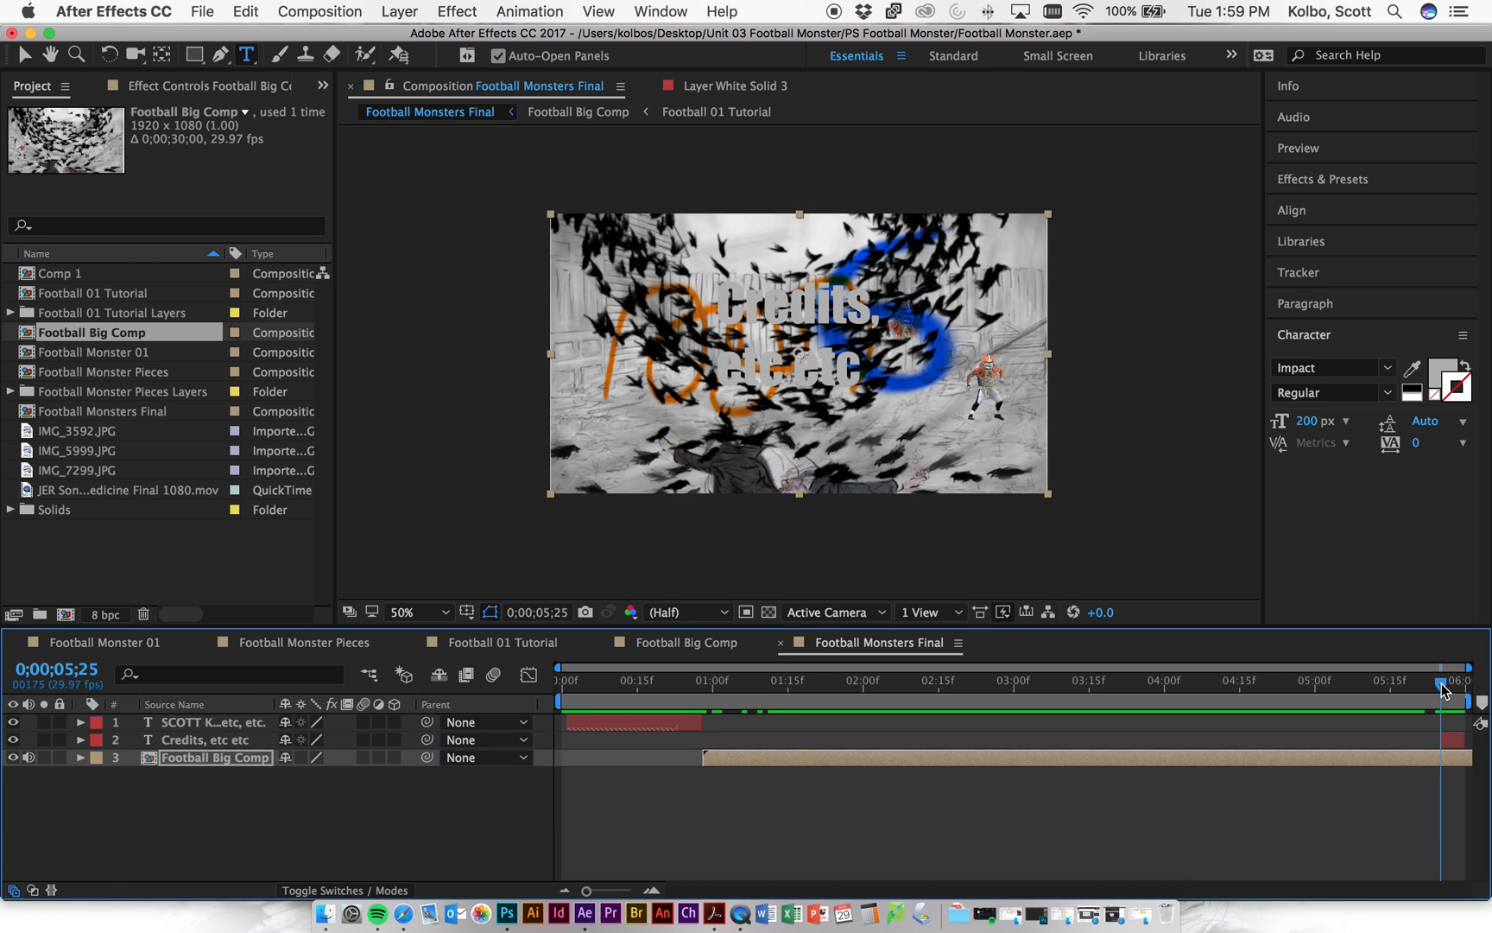
click(1339, 765)
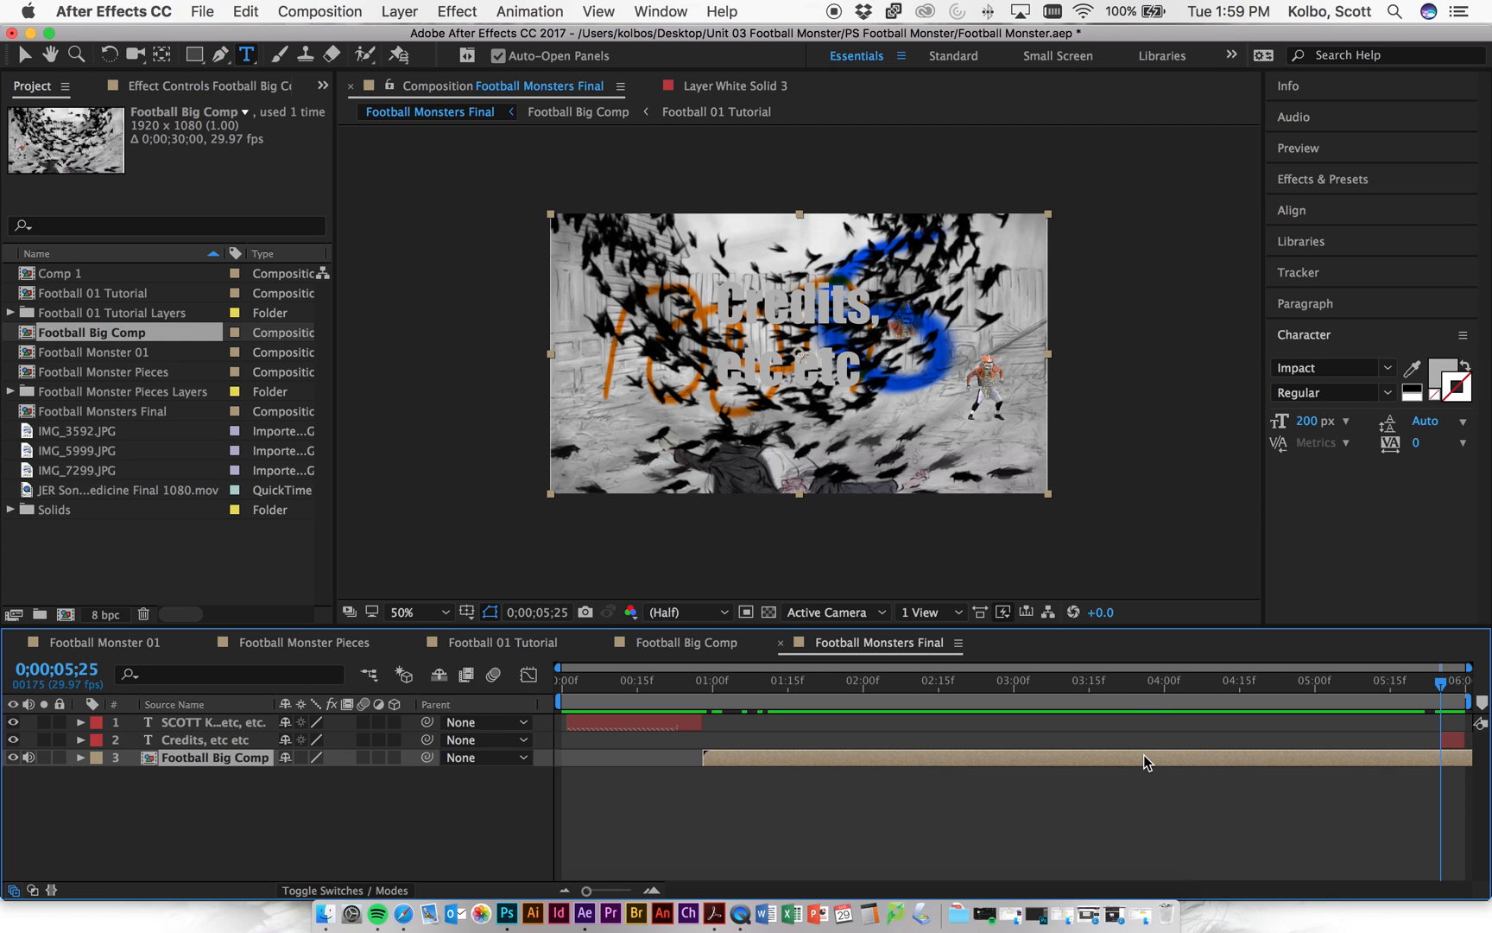
key(F2)
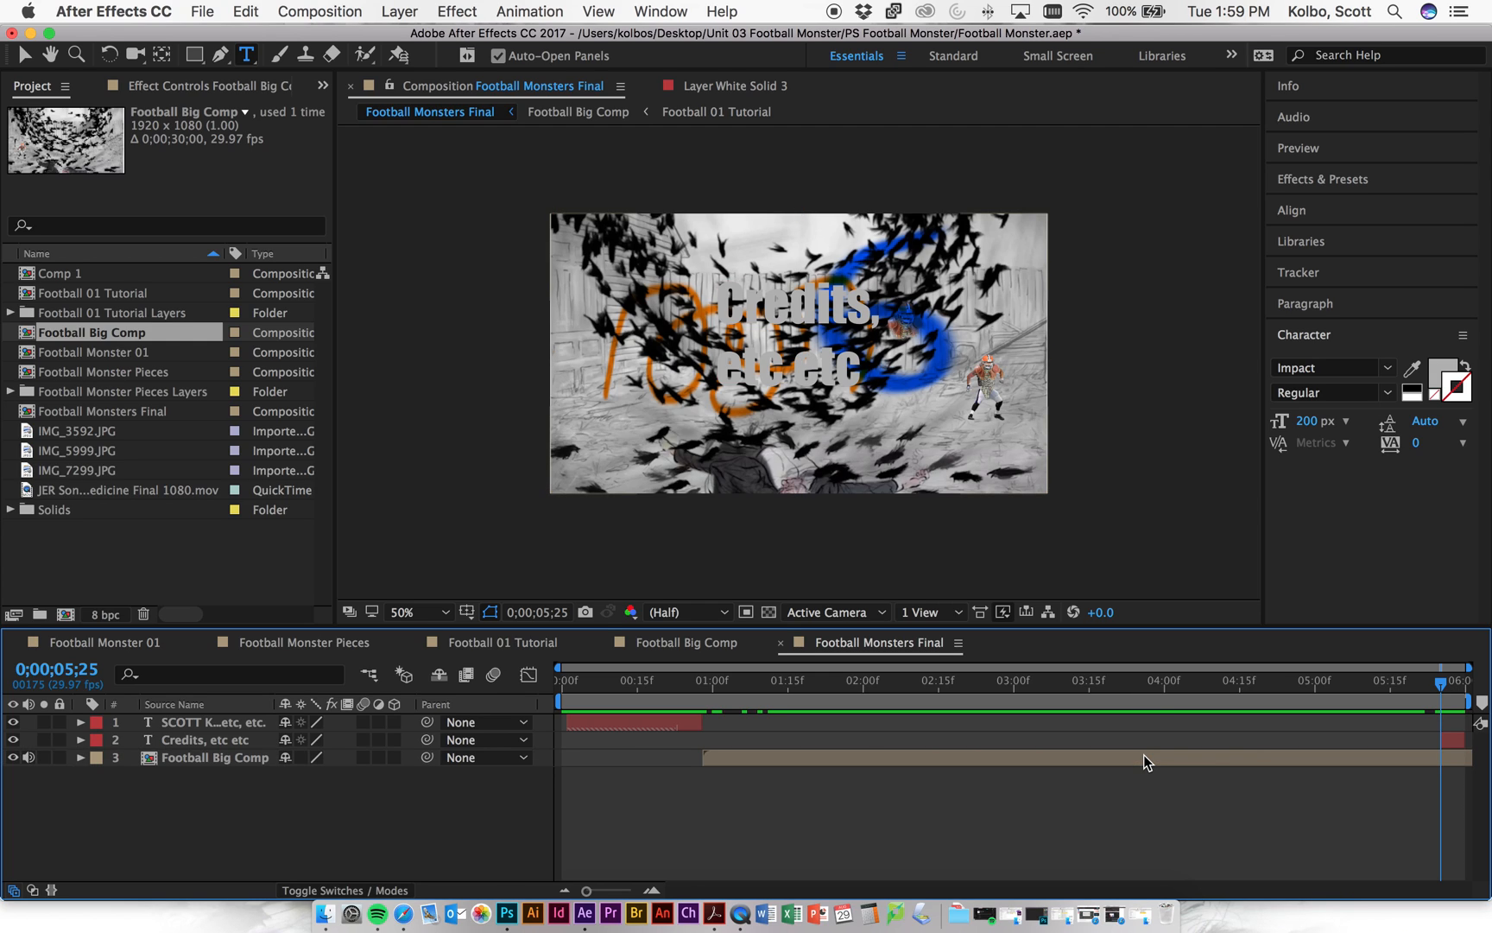
click(1145, 759)
right_click(1145, 759)
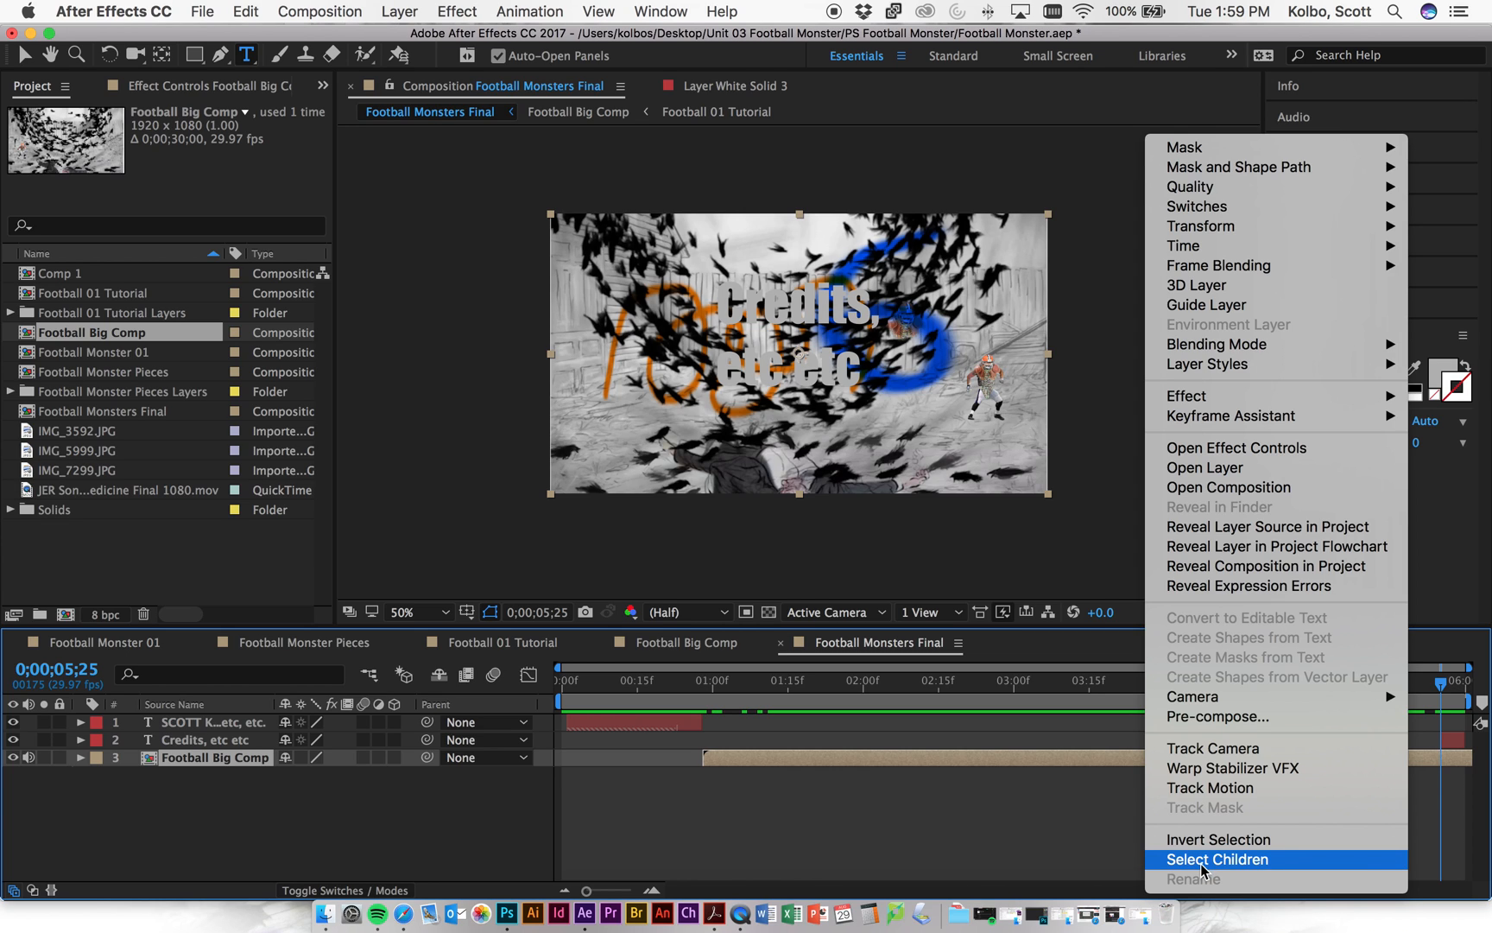
click(1022, 840)
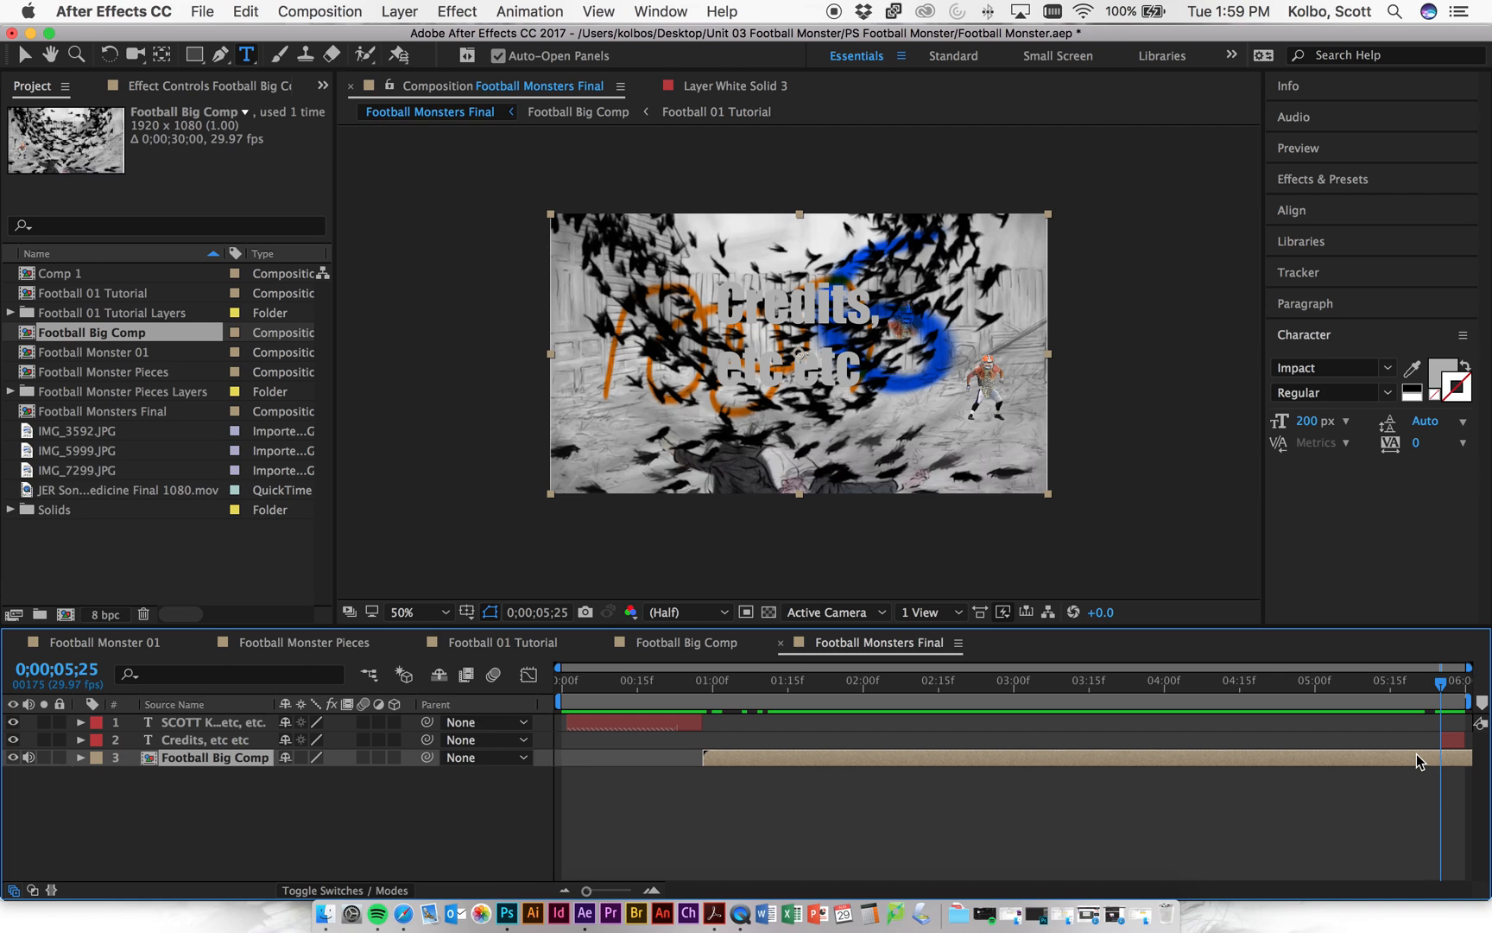
click(82, 758)
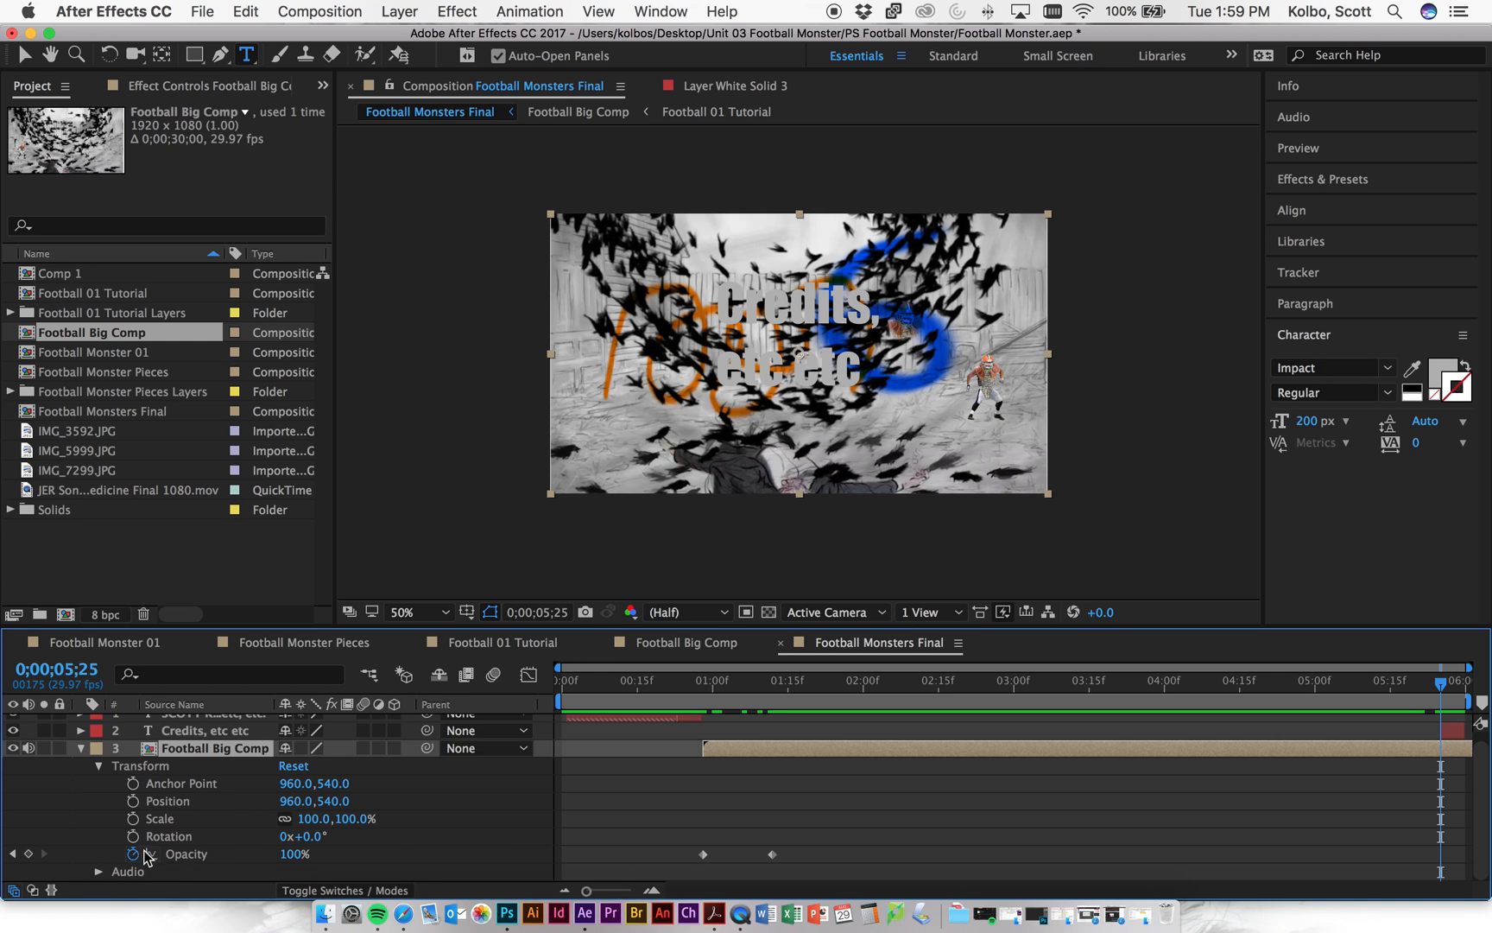
- Keyframe Football Big Comp's Opacity from 100% at about 0;00;05;11 to 0% at 0;00;05;25
click(30, 854)
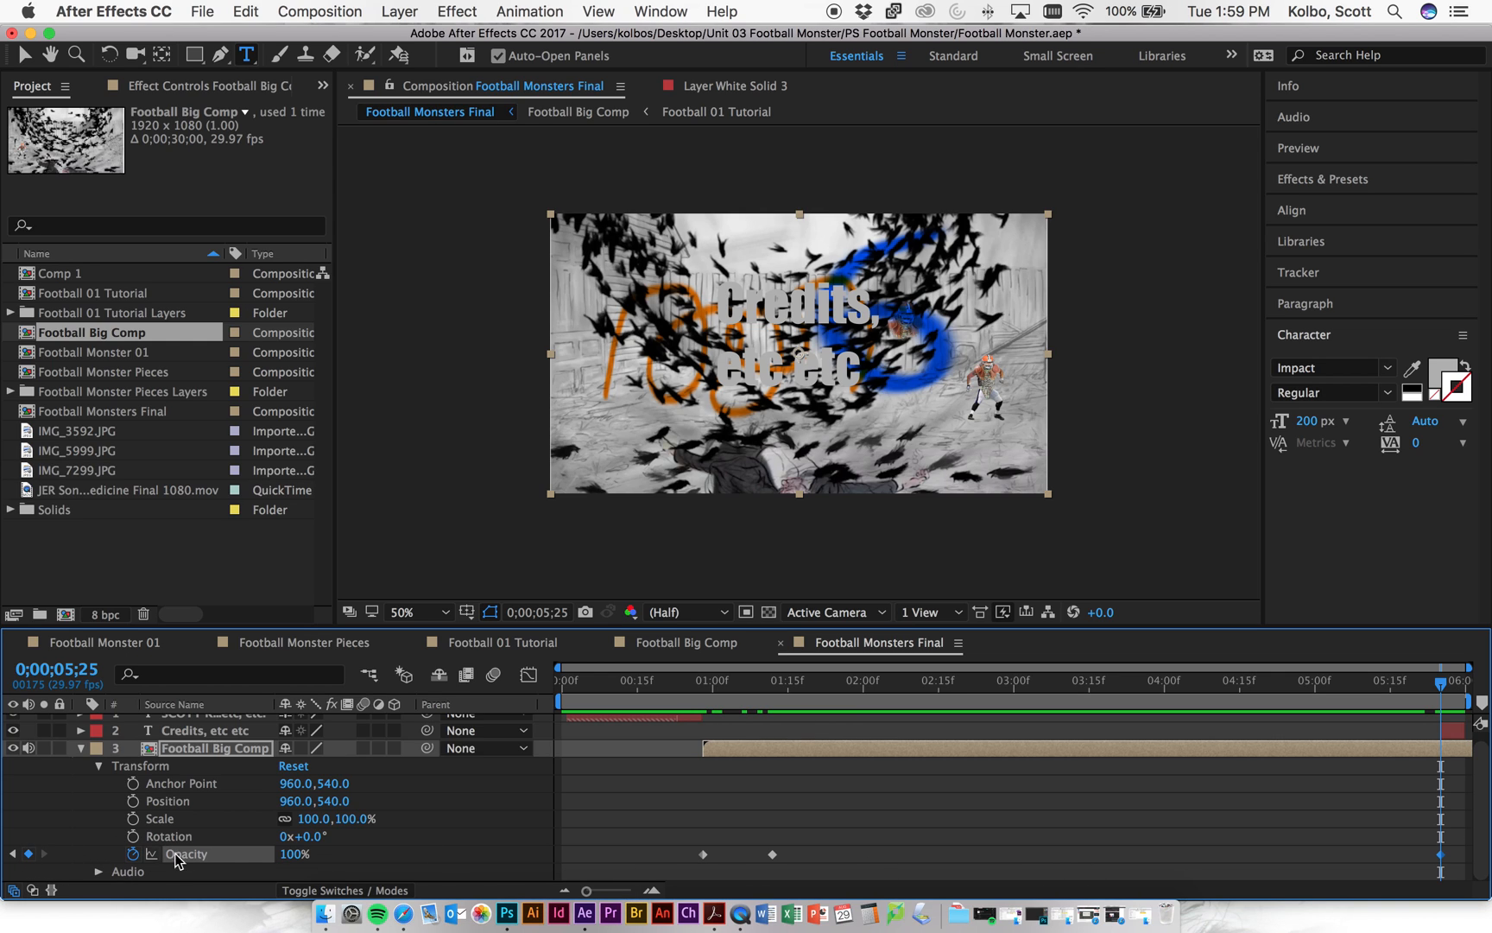
drag(294, 854, 226, 855)
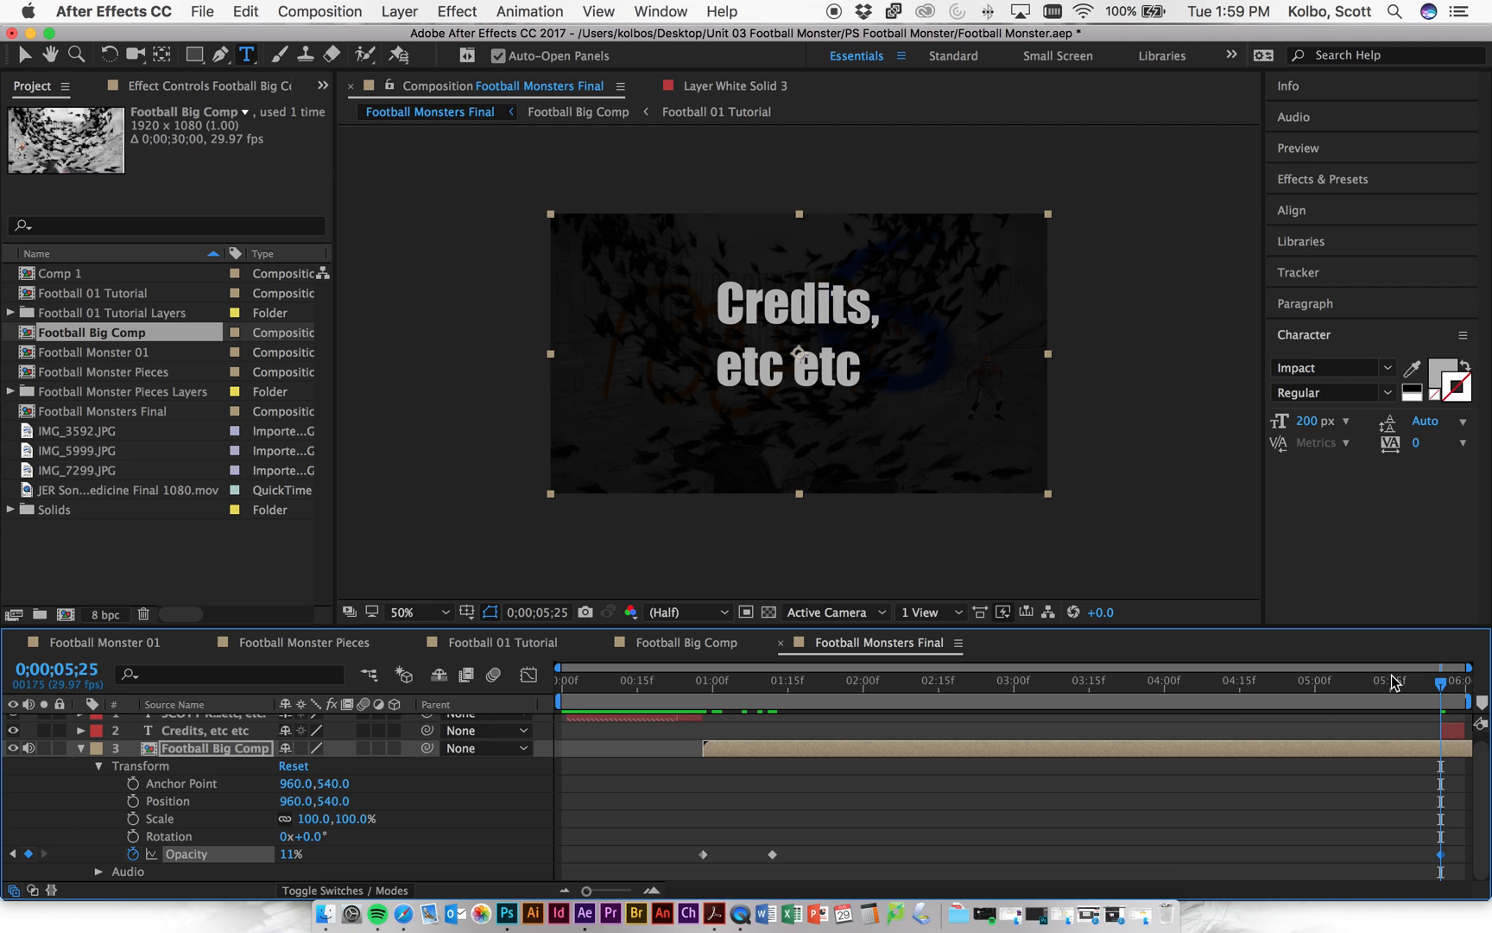
drag(284, 854, 138, 861)
drag(1440, 683, 1417, 688)
drag(285, 854, 1470, 745)
drag(1416, 684, 1371, 732)
drag(1417, 855, 1375, 854)
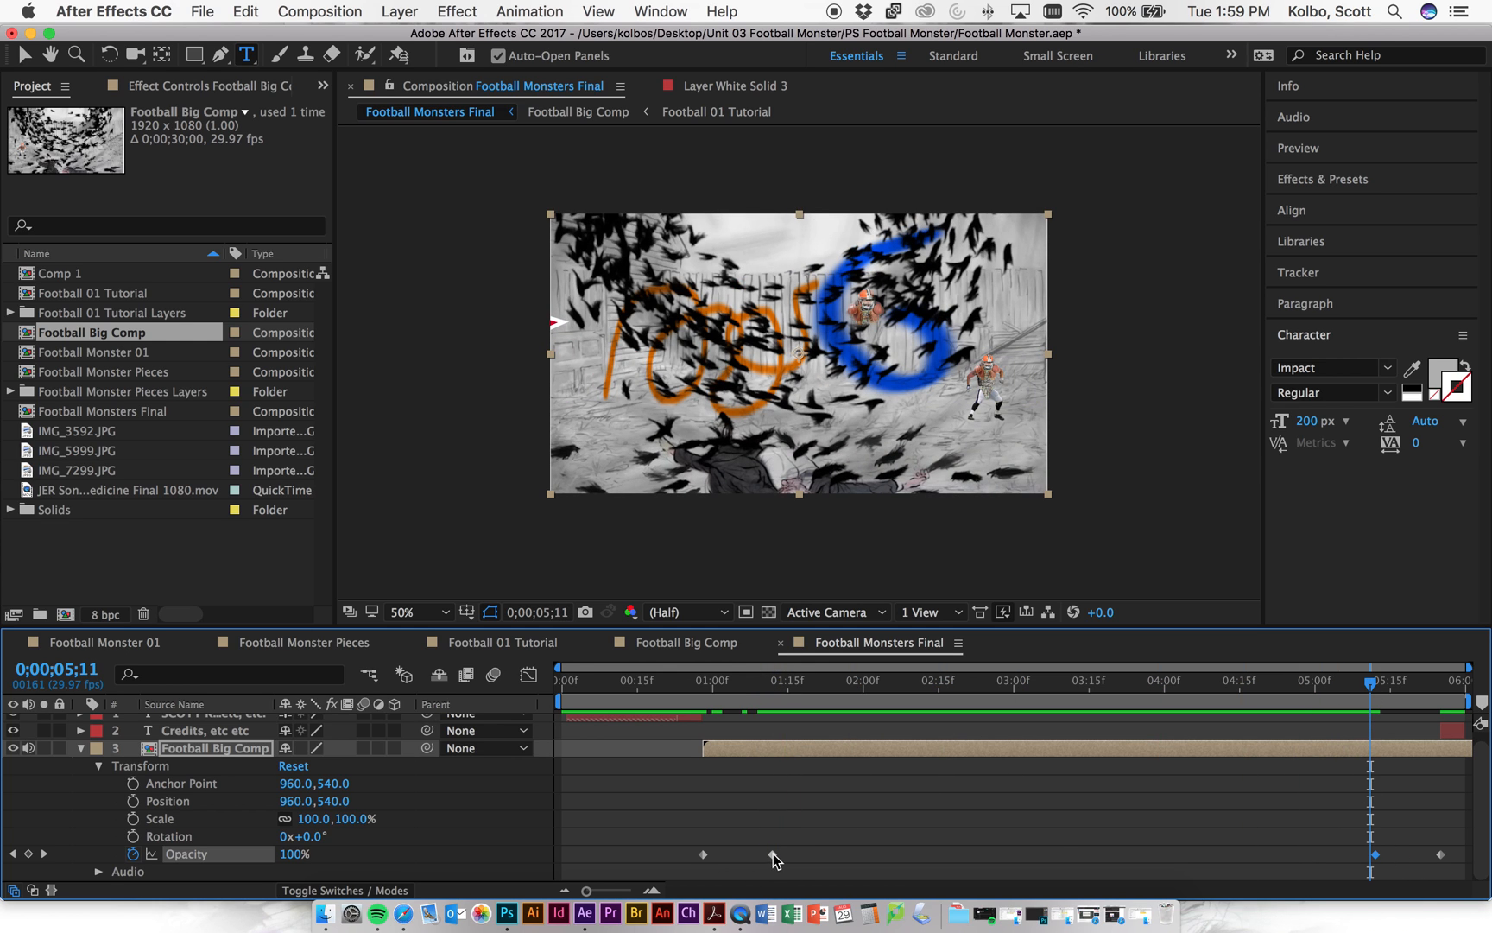
drag(1374, 684, 1468, 683)
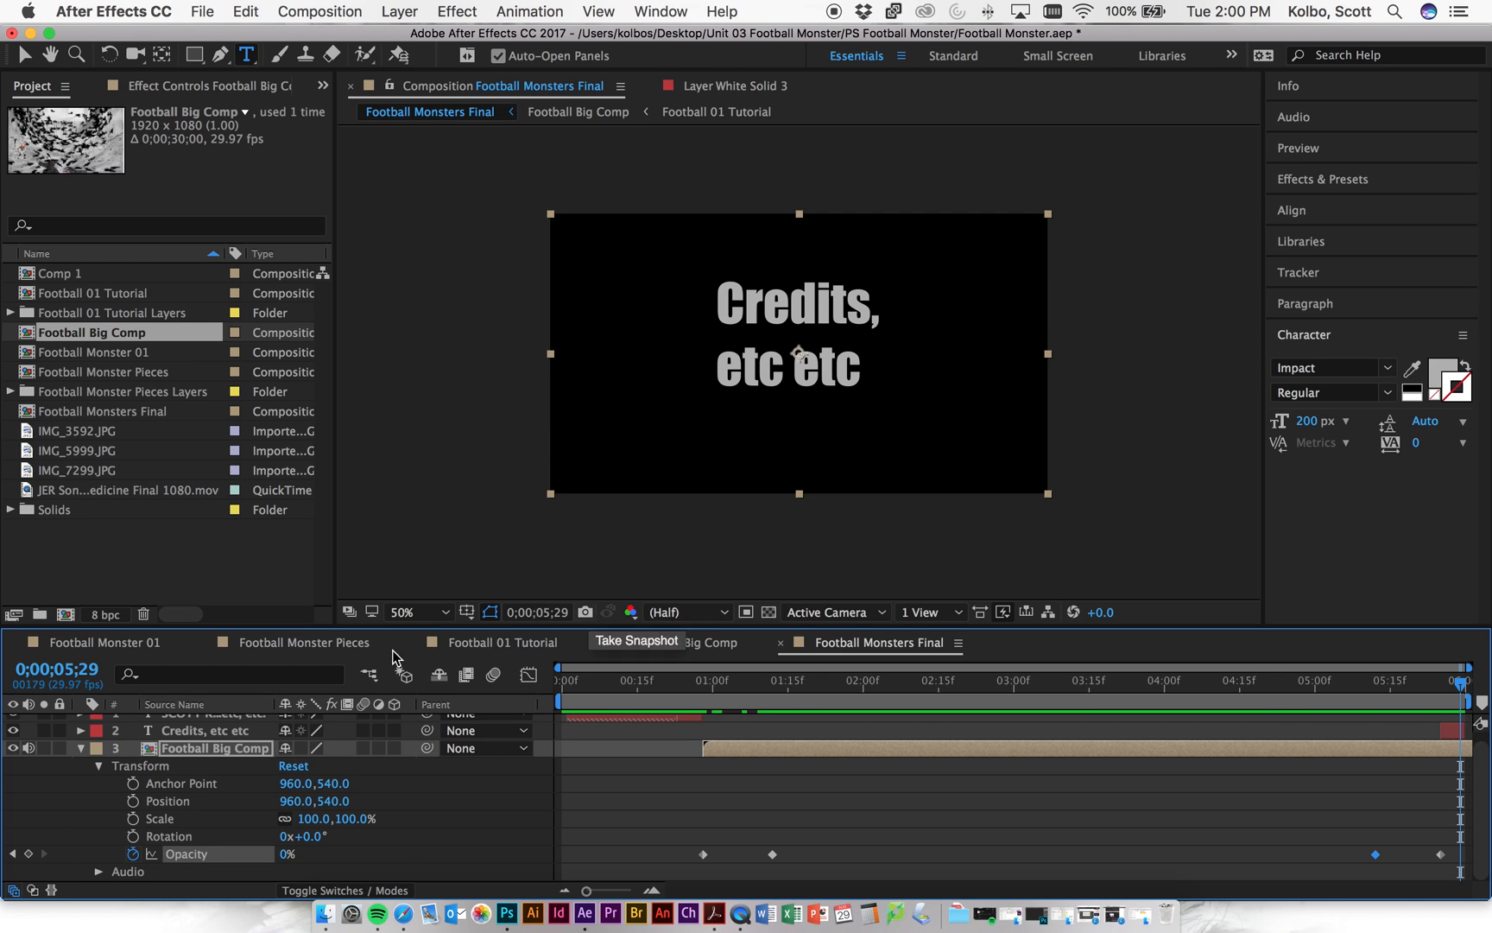
click(81, 748)
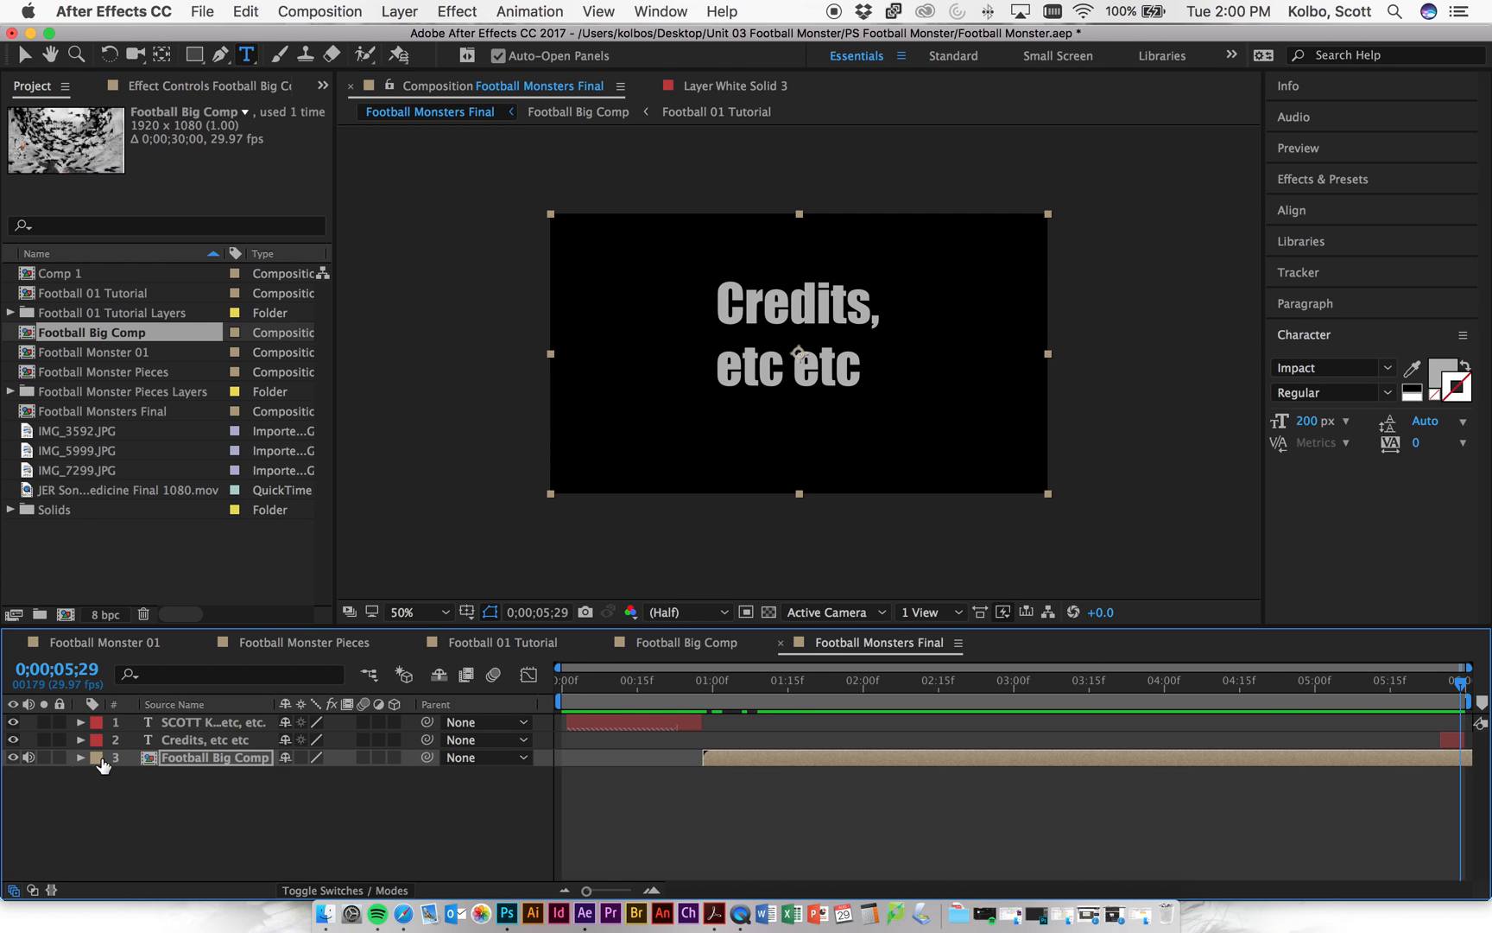
- Enable Football Big Comp's audio, queue Football Monsters Final, and delete the Football 01 Tutorial entry
click(28, 758)
click(313, 12)
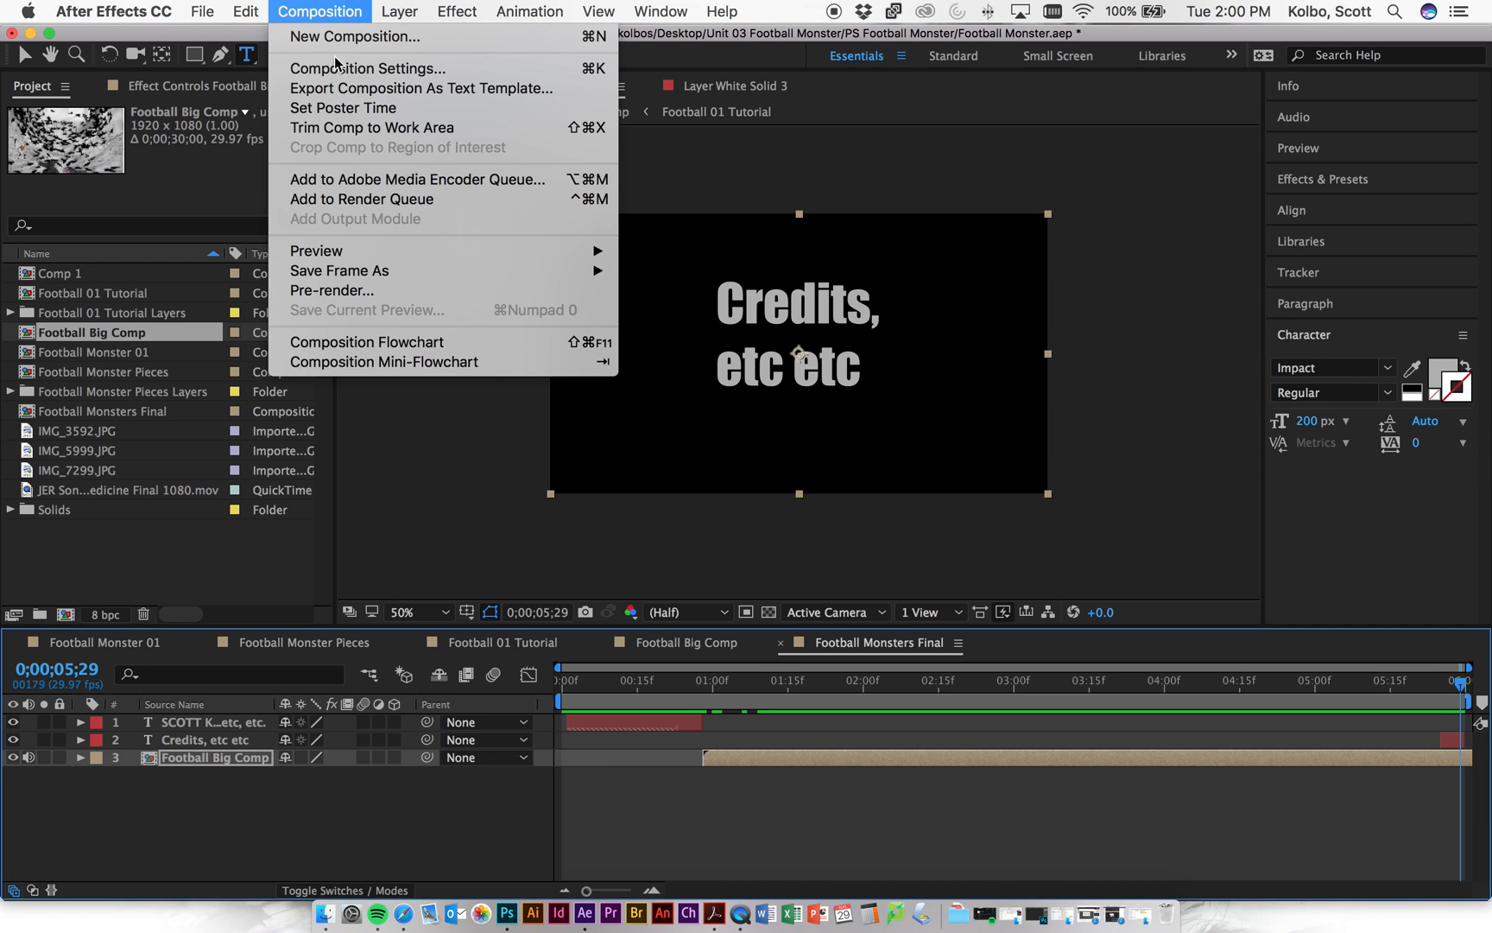
click(387, 199)
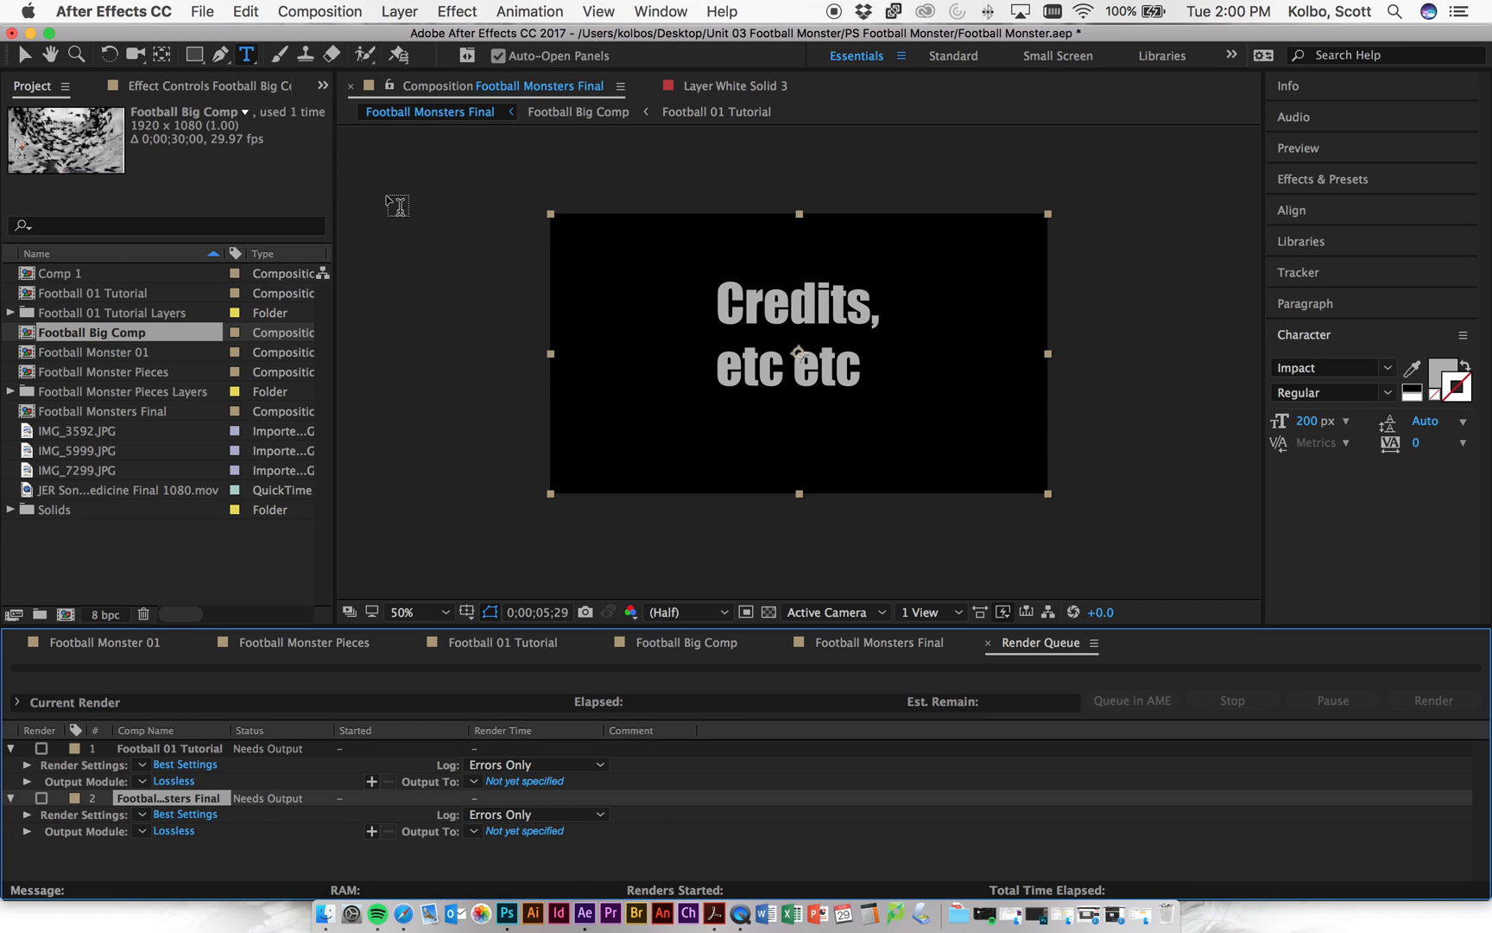
click(195, 752)
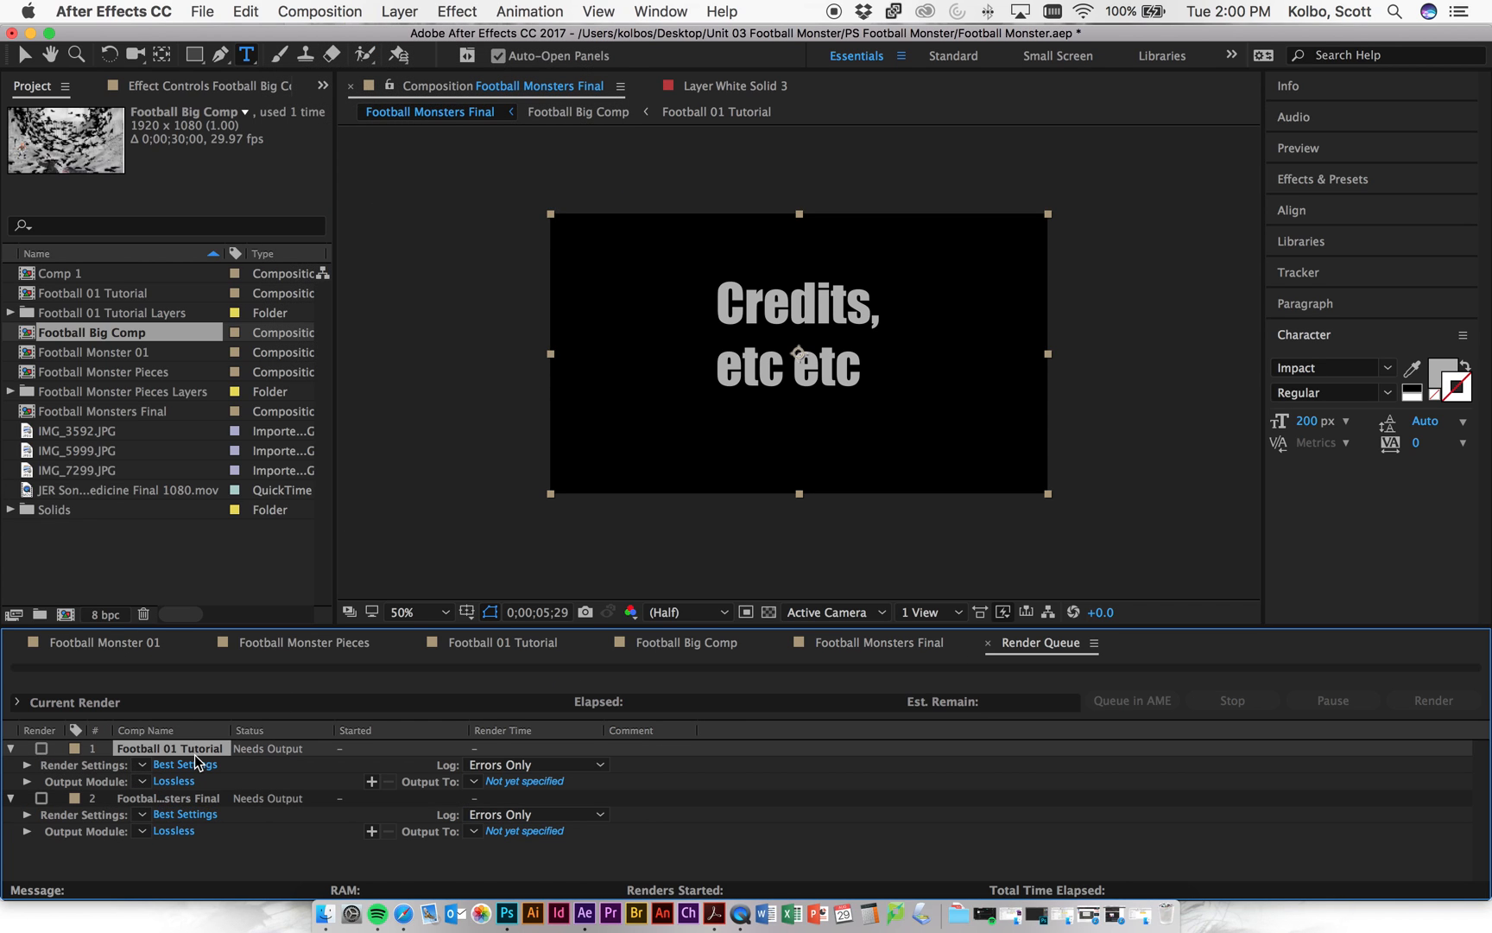
key(Delete)
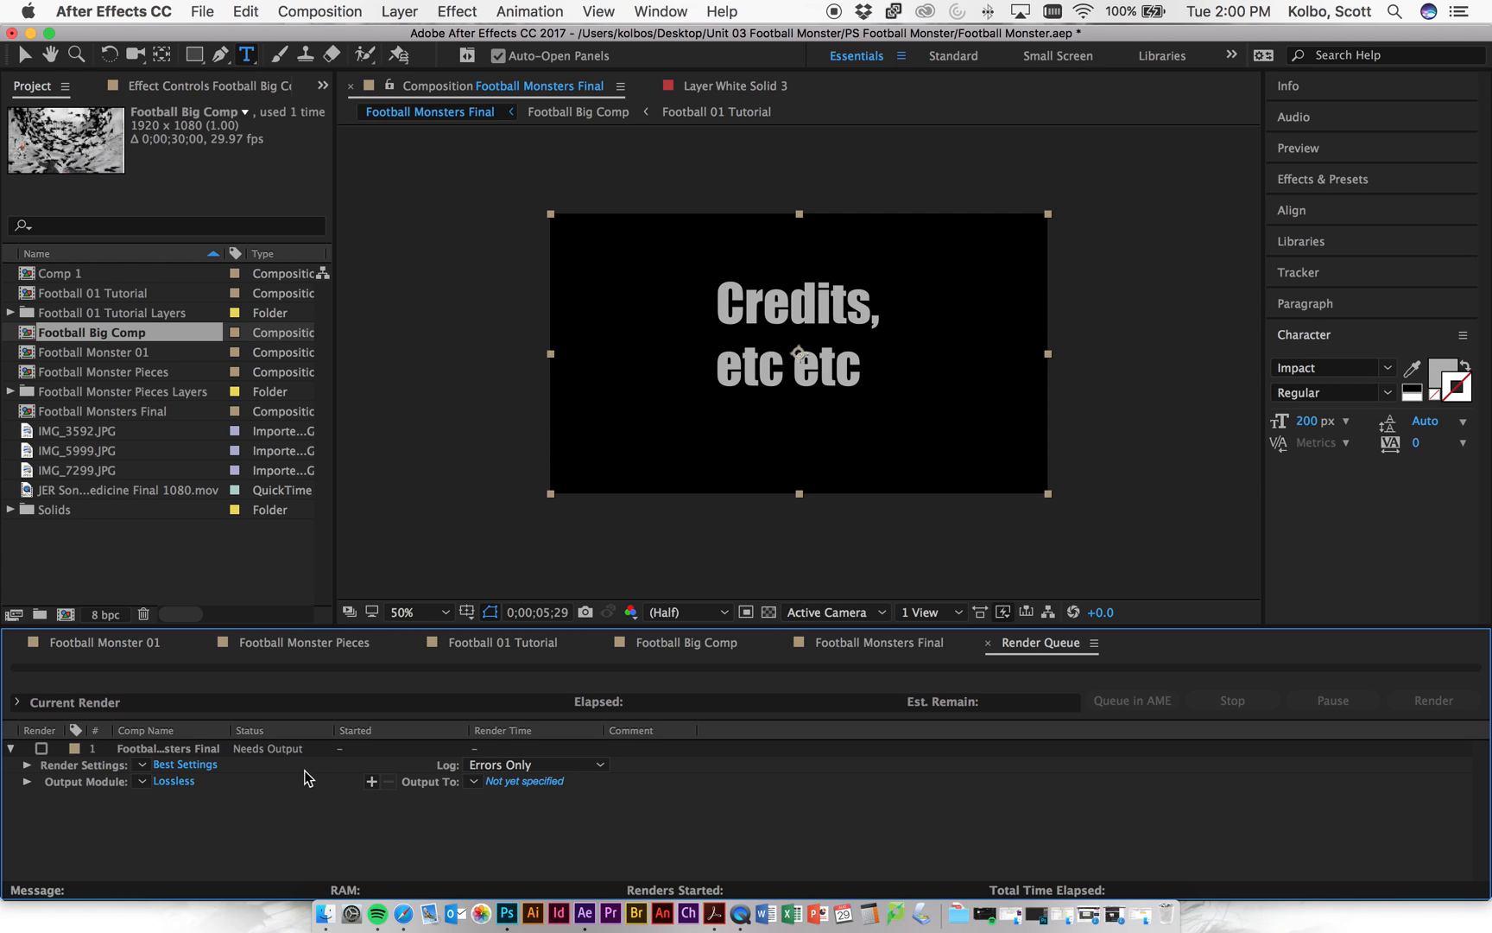
- Keep QuickTime as the output format and set its video codec to H.264
click(173, 780)
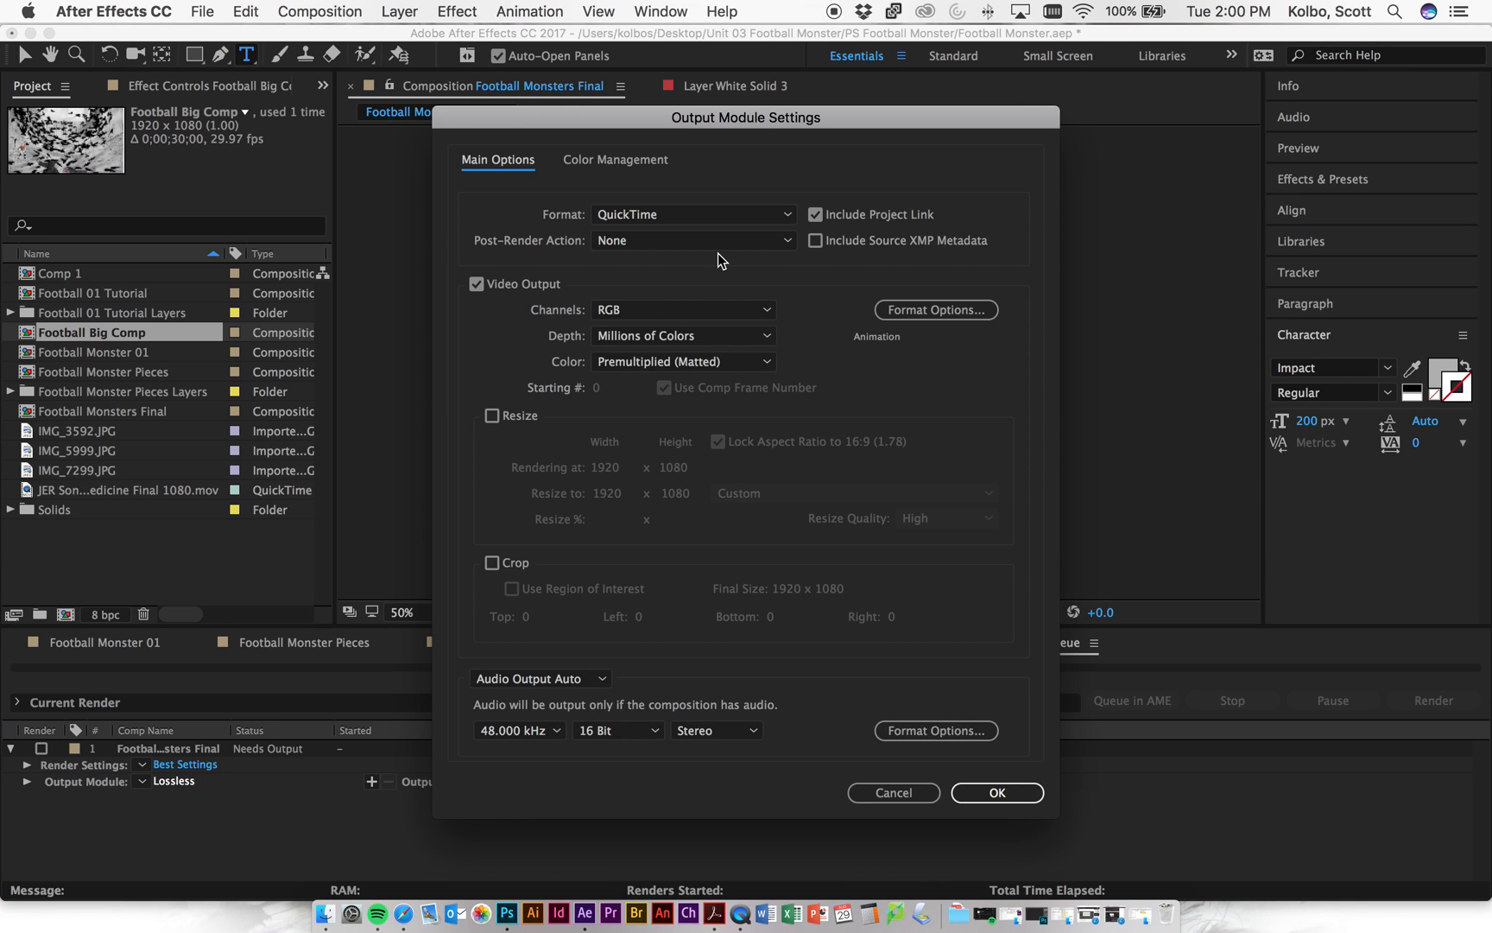
click(718, 216)
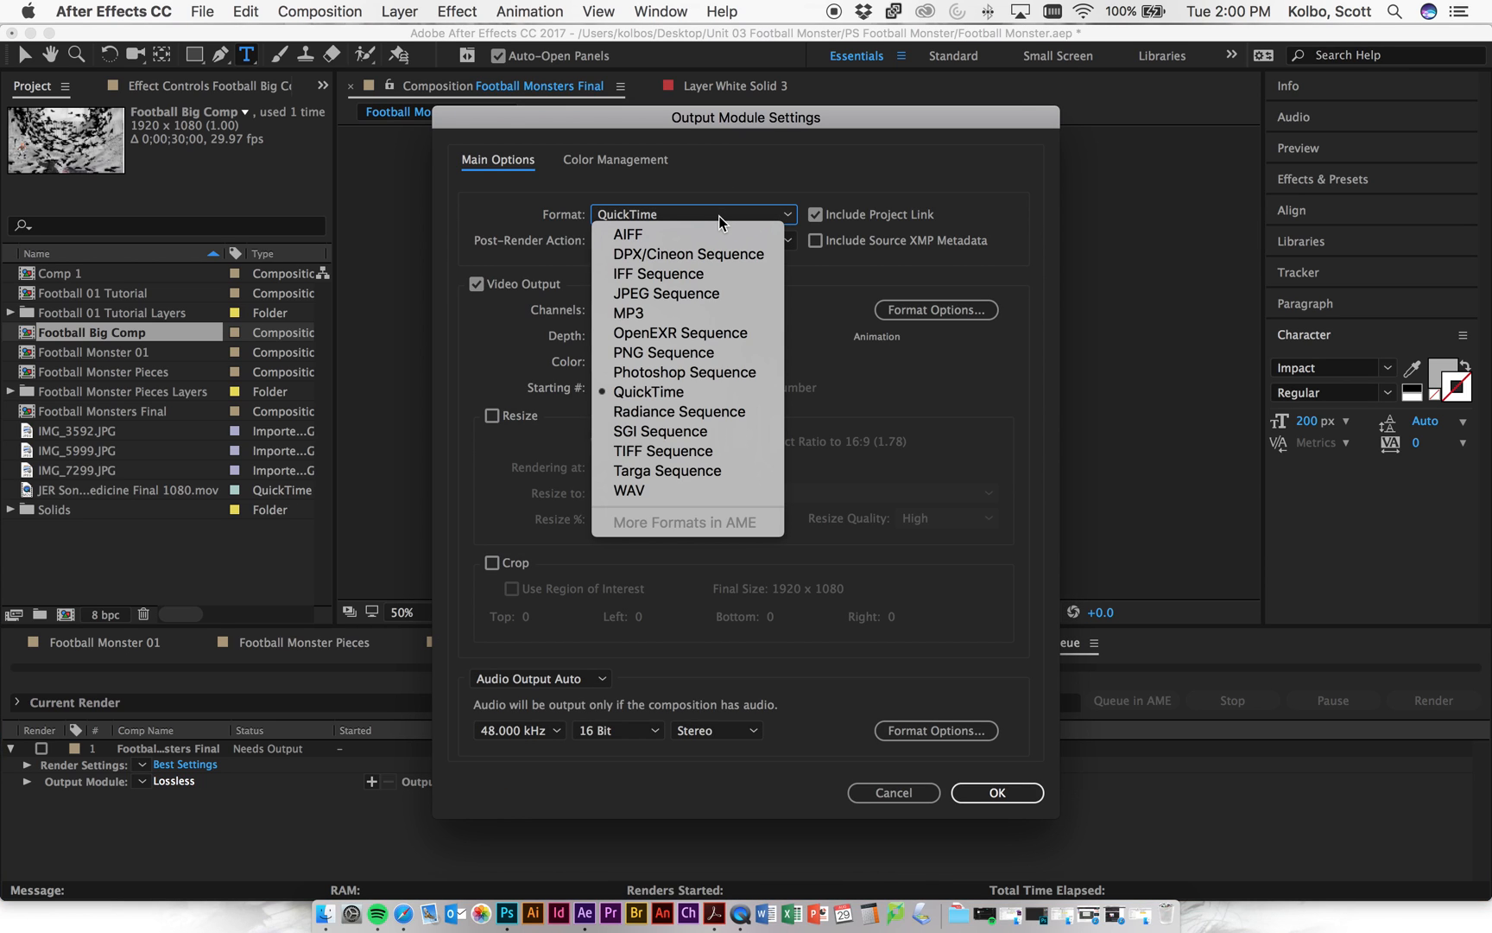
click(719, 217)
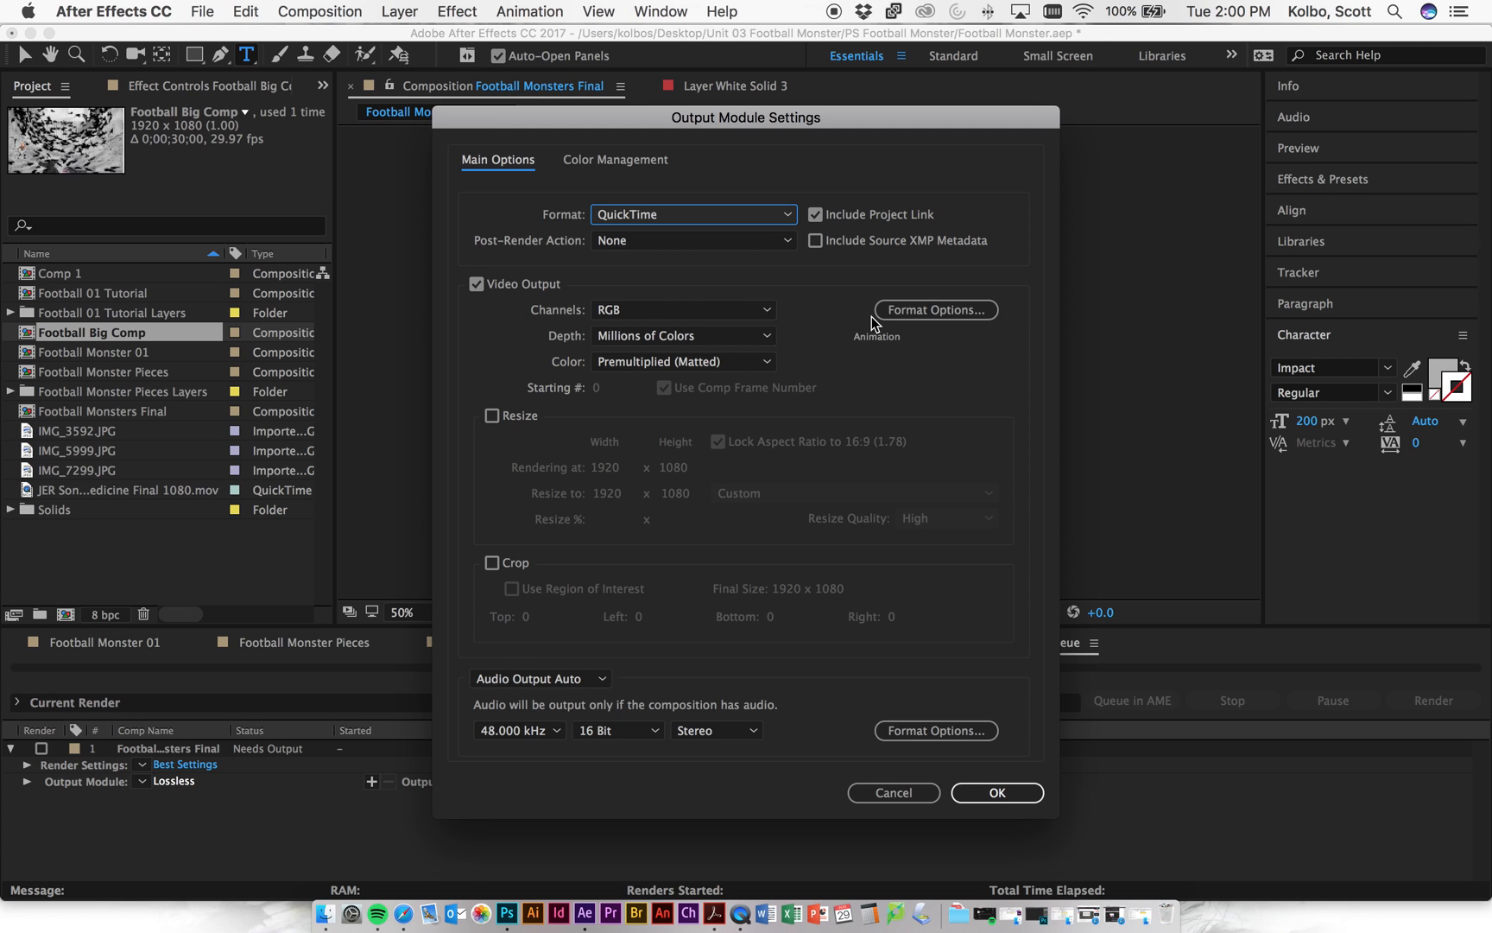
click(963, 308)
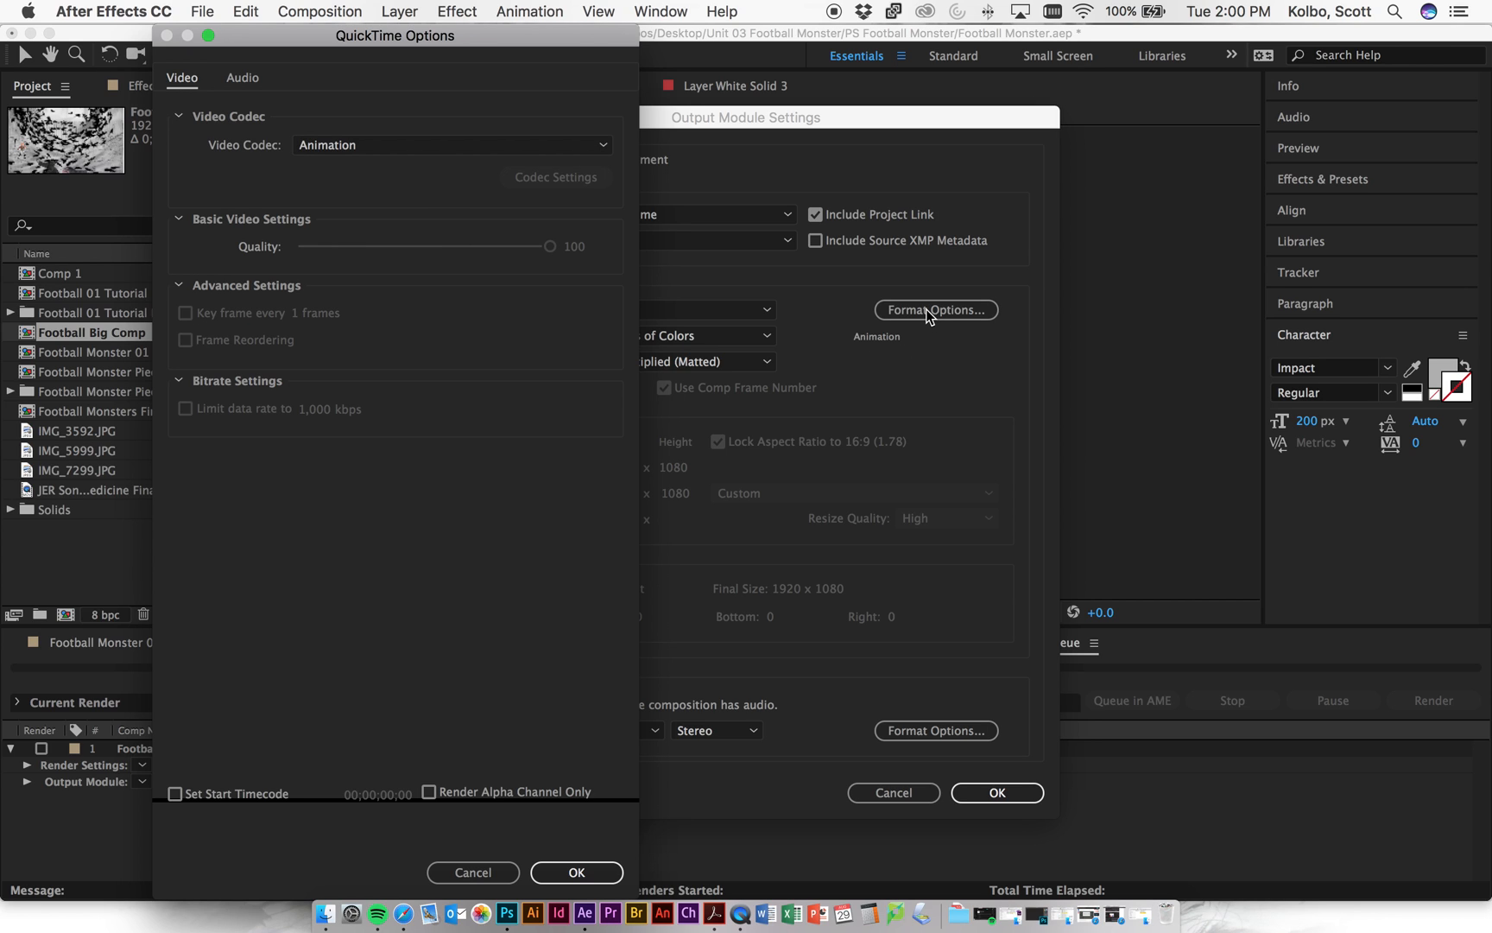
click(506, 151)
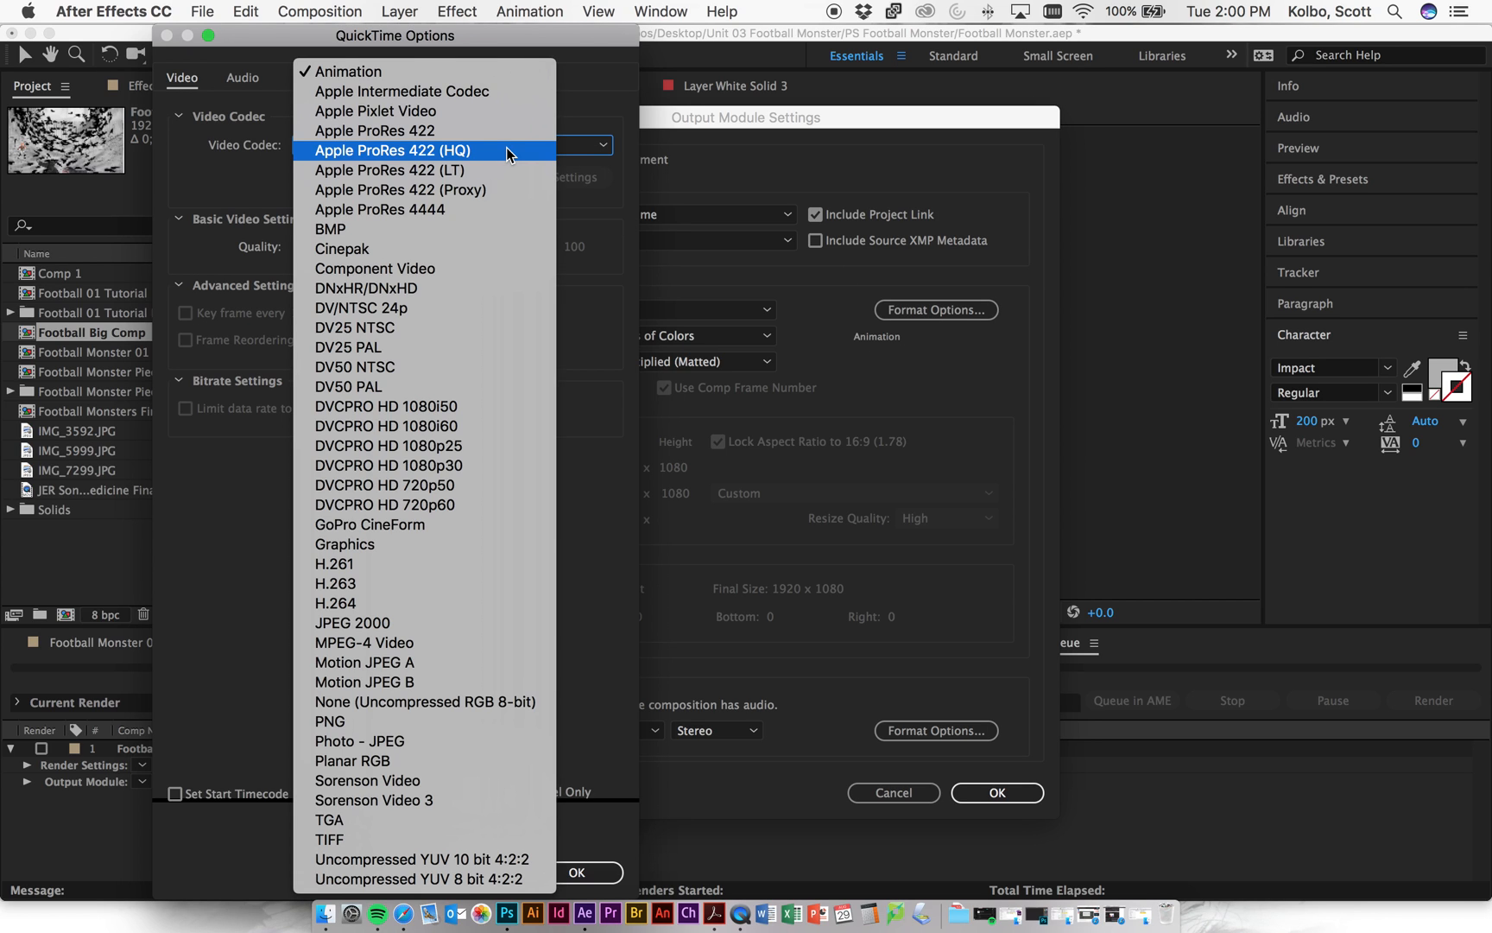
click(489, 602)
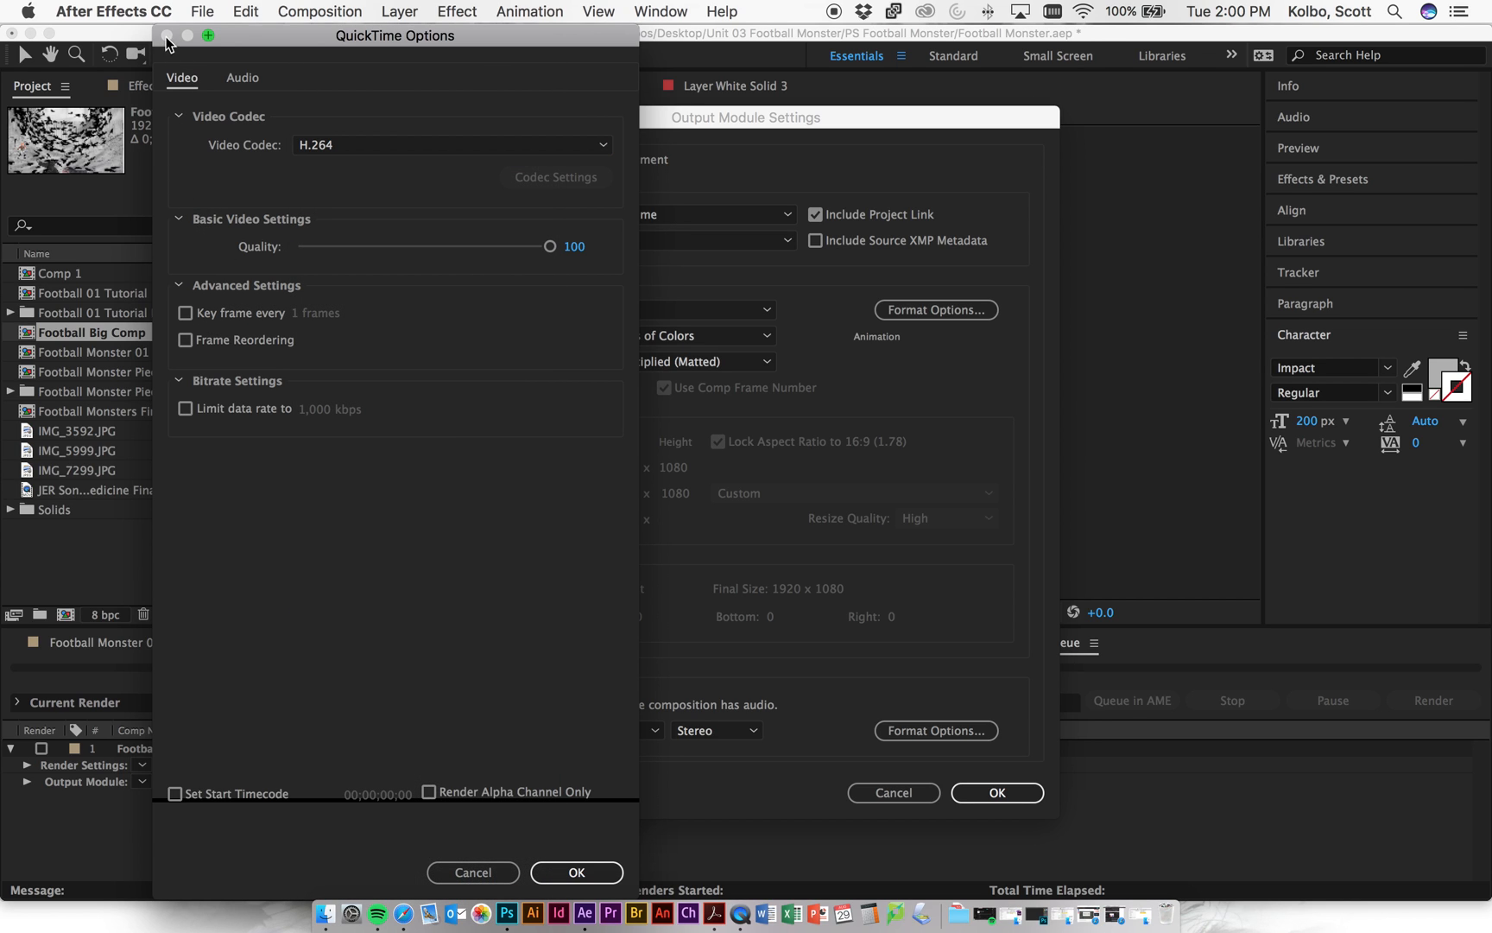
click(576, 871)
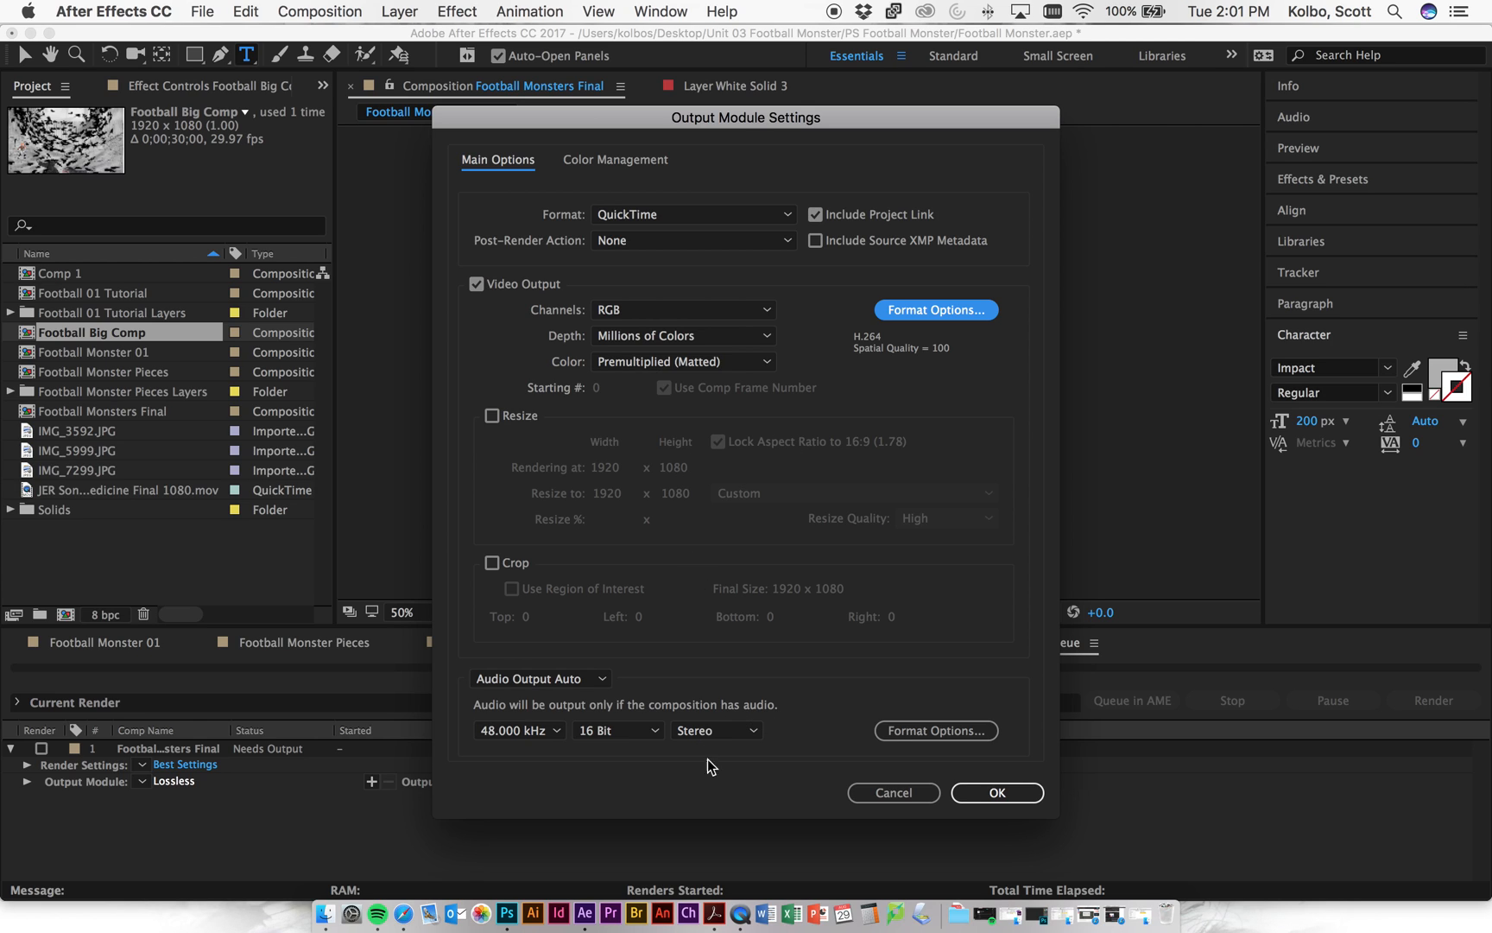
- Turn audio output off and confirm the output module settings
click(582, 681)
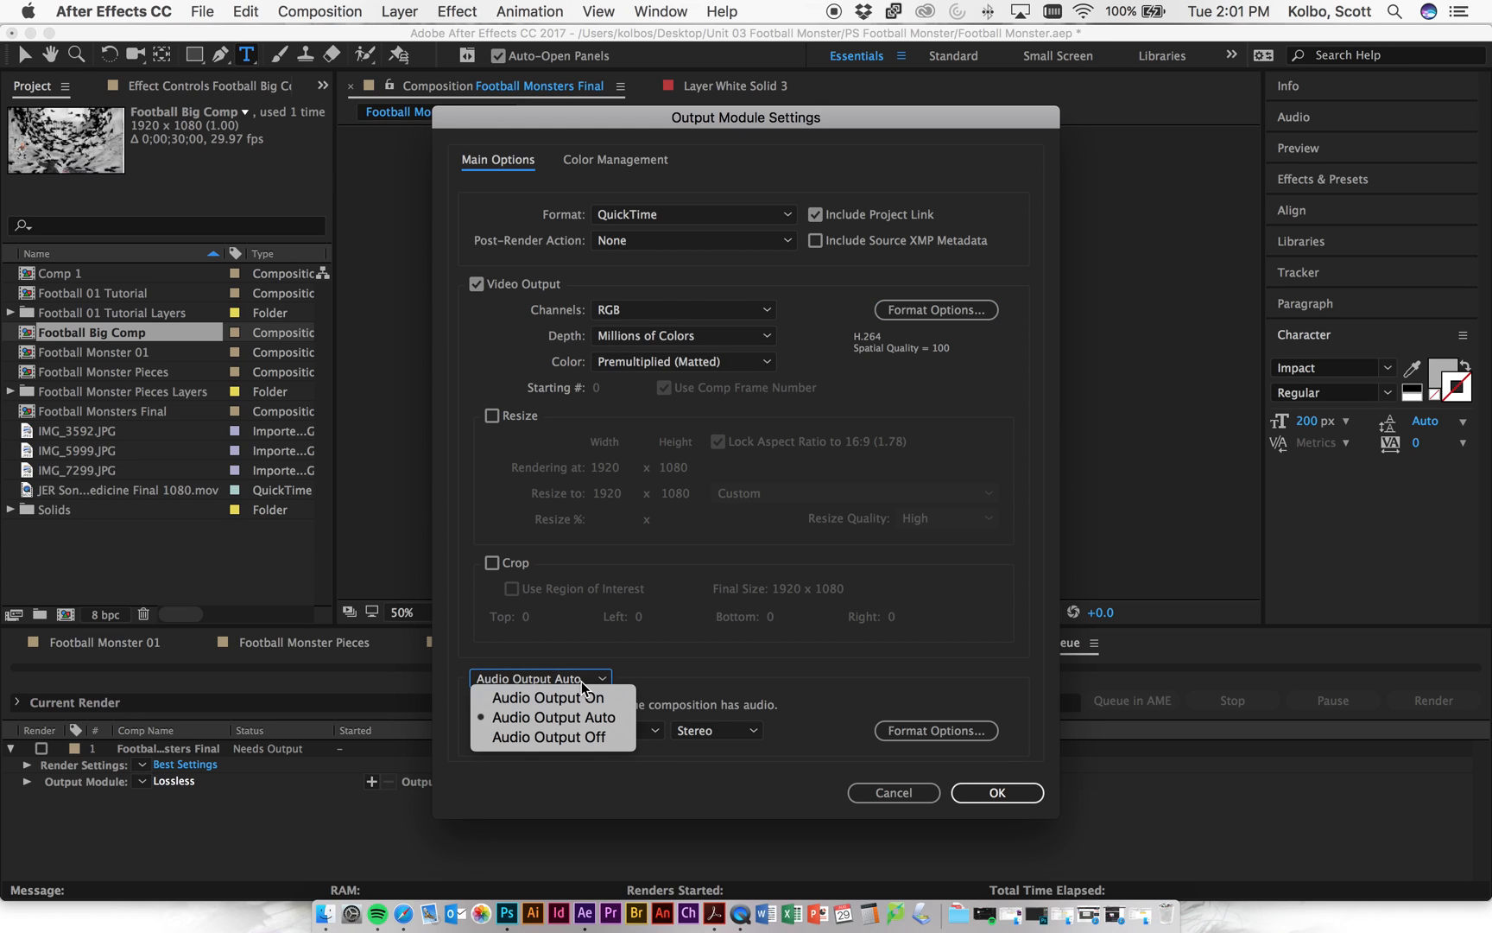
click(596, 748)
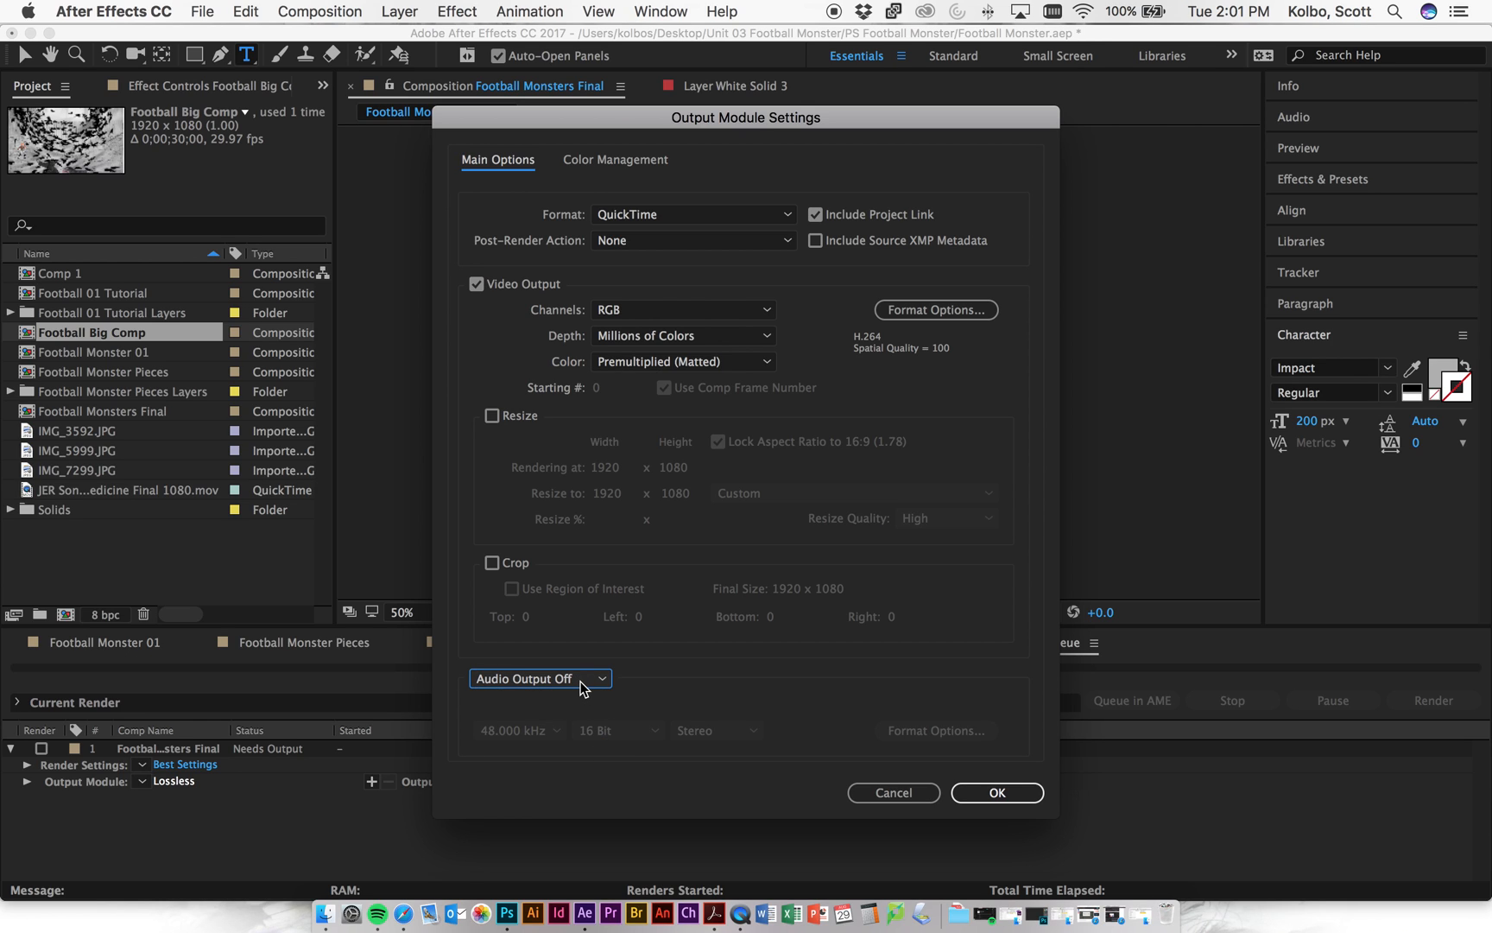
click(578, 683)
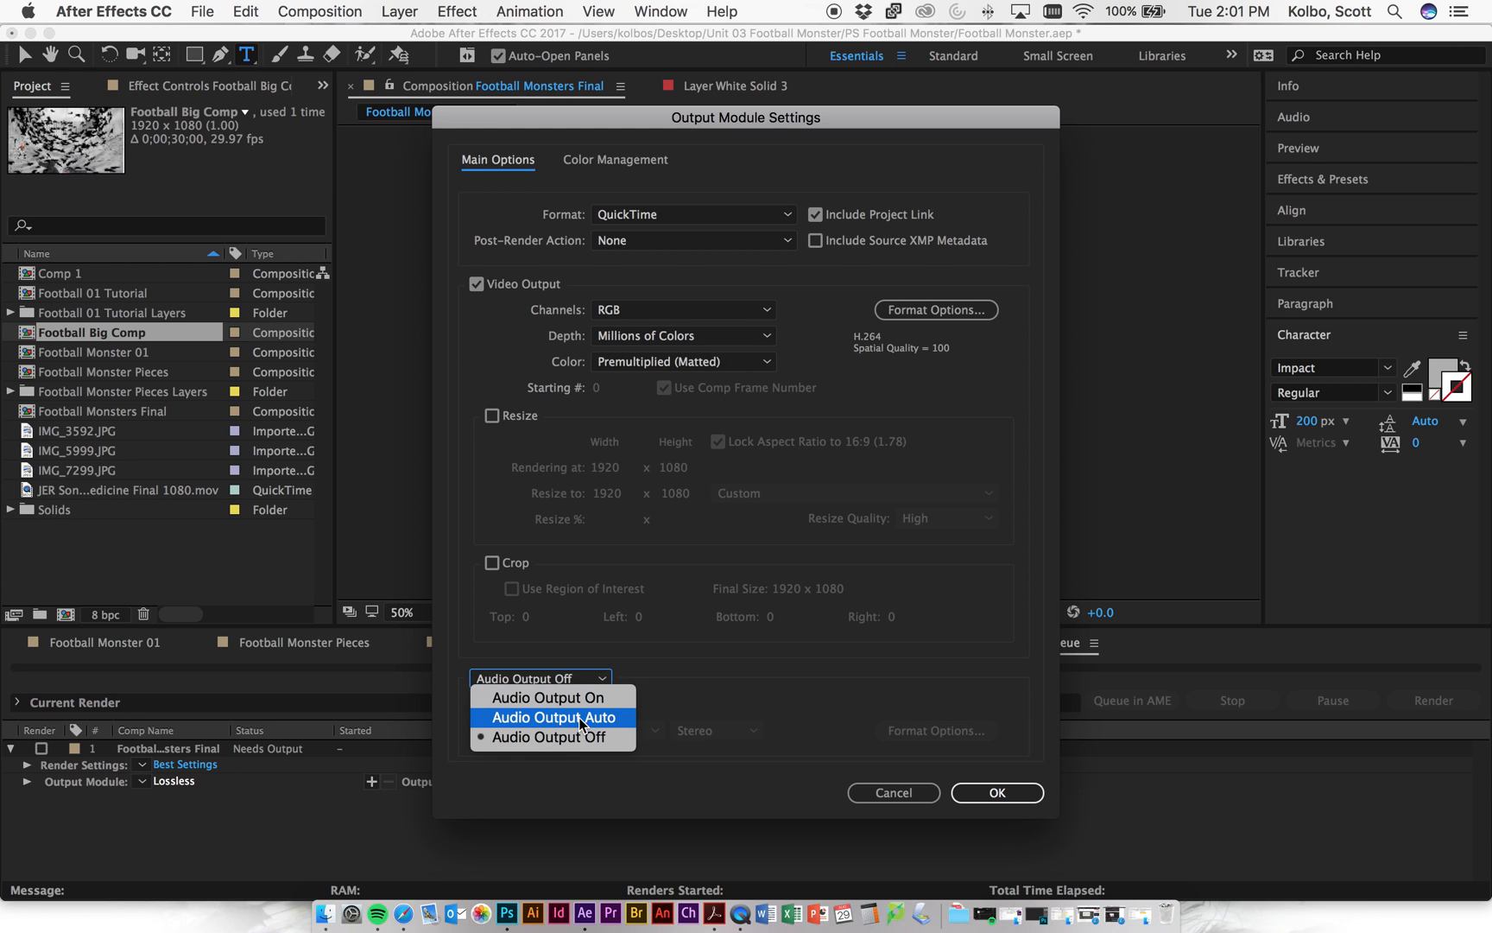
click(743, 776)
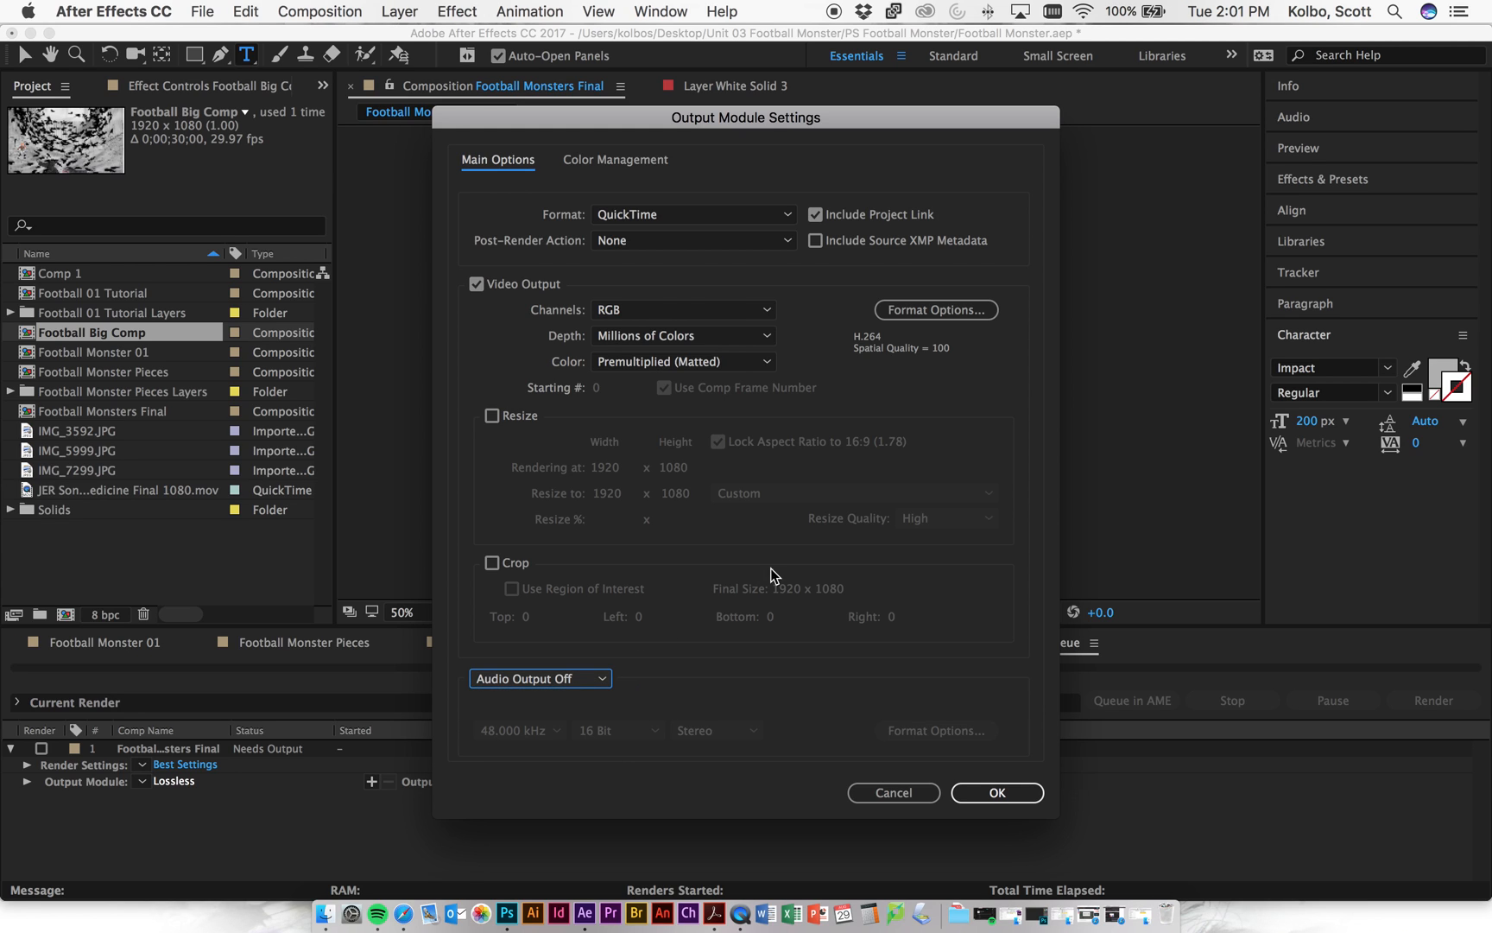
click(997, 792)
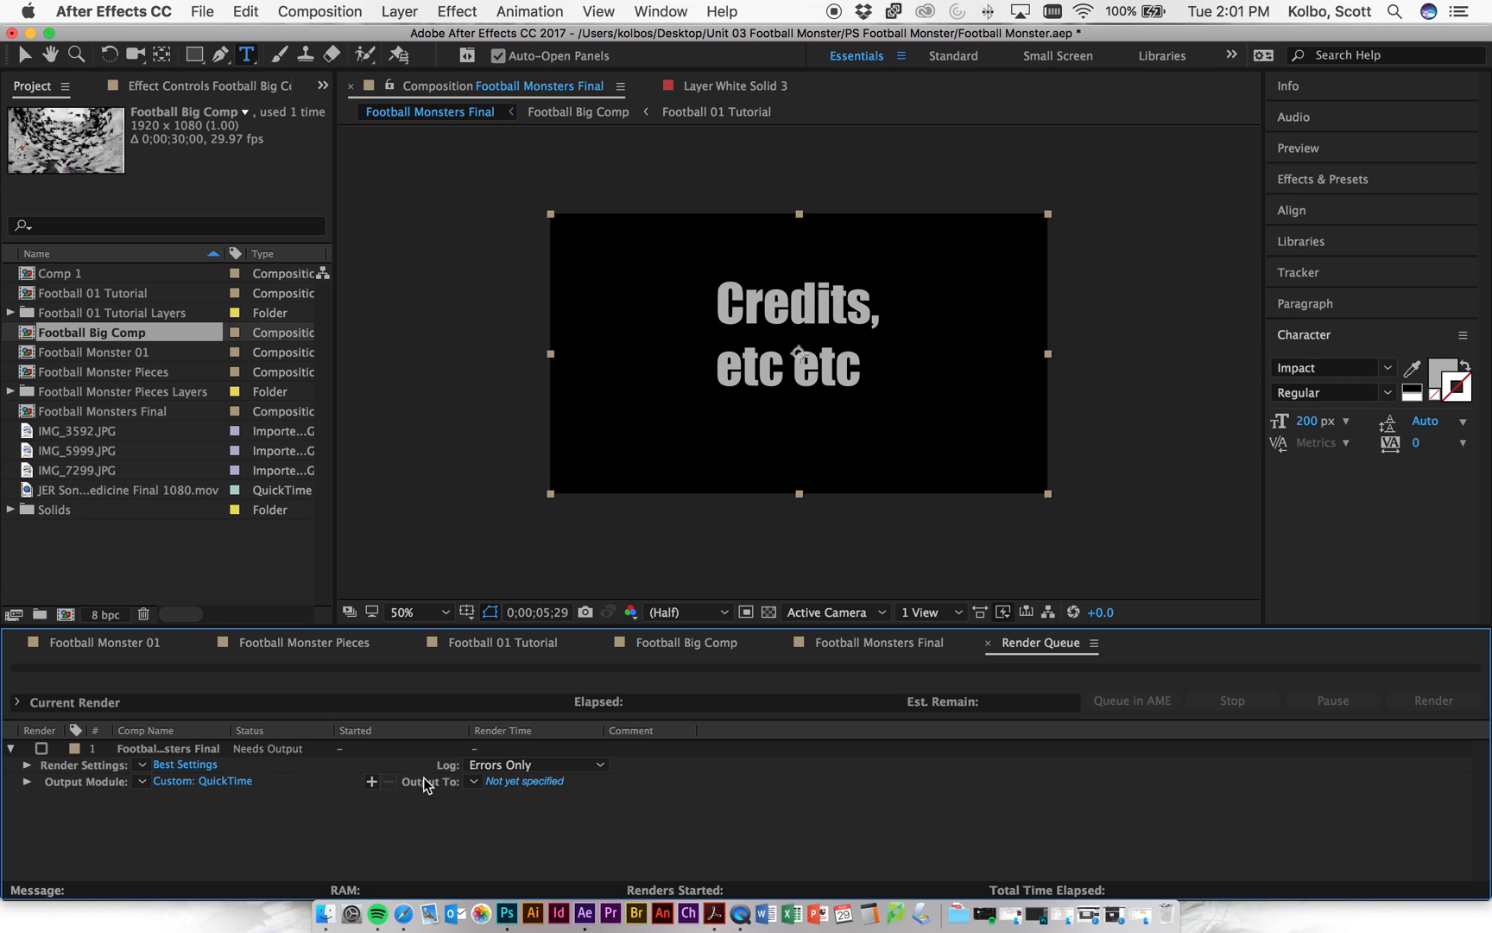
- Save the render as Football Monsters Final.mov in the PS Football Monster folder
click(526, 783)
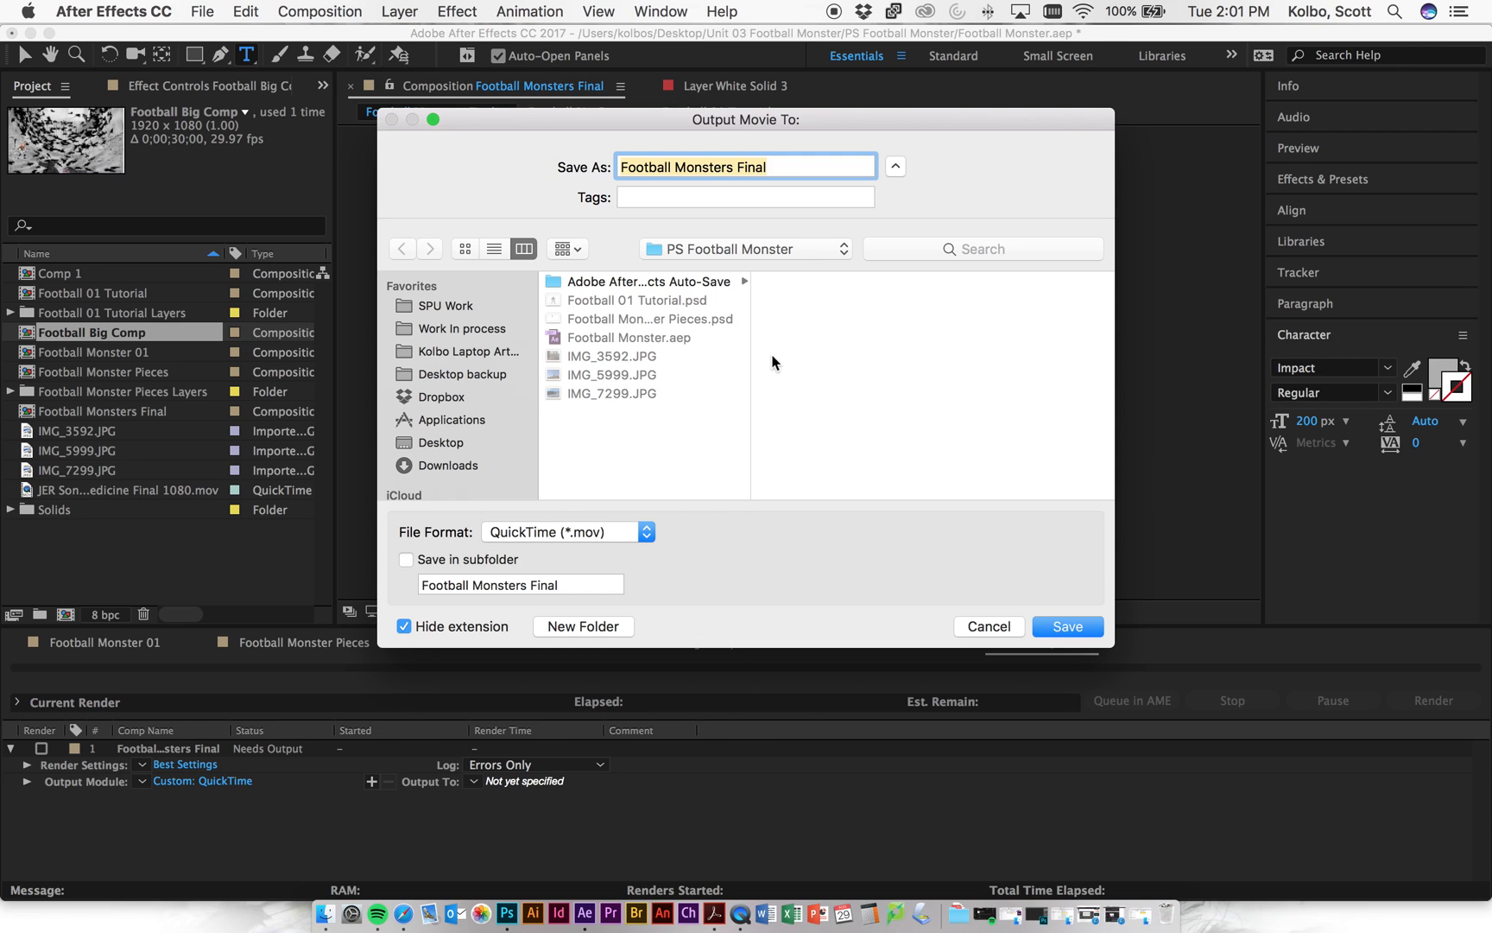
click(702, 255)
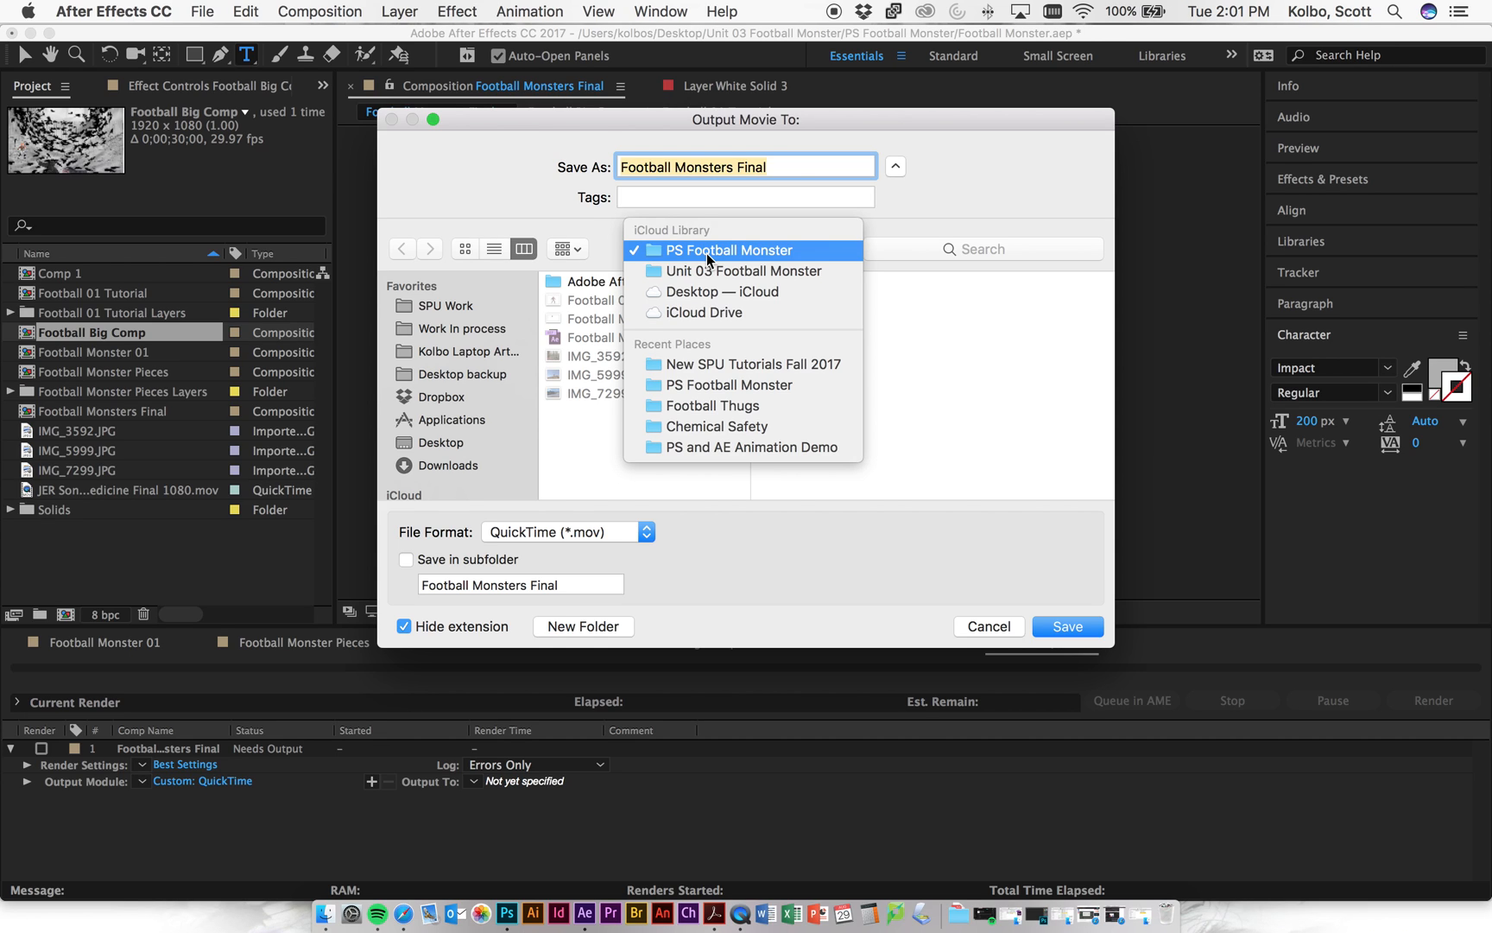
click(706, 253)
click(775, 165)
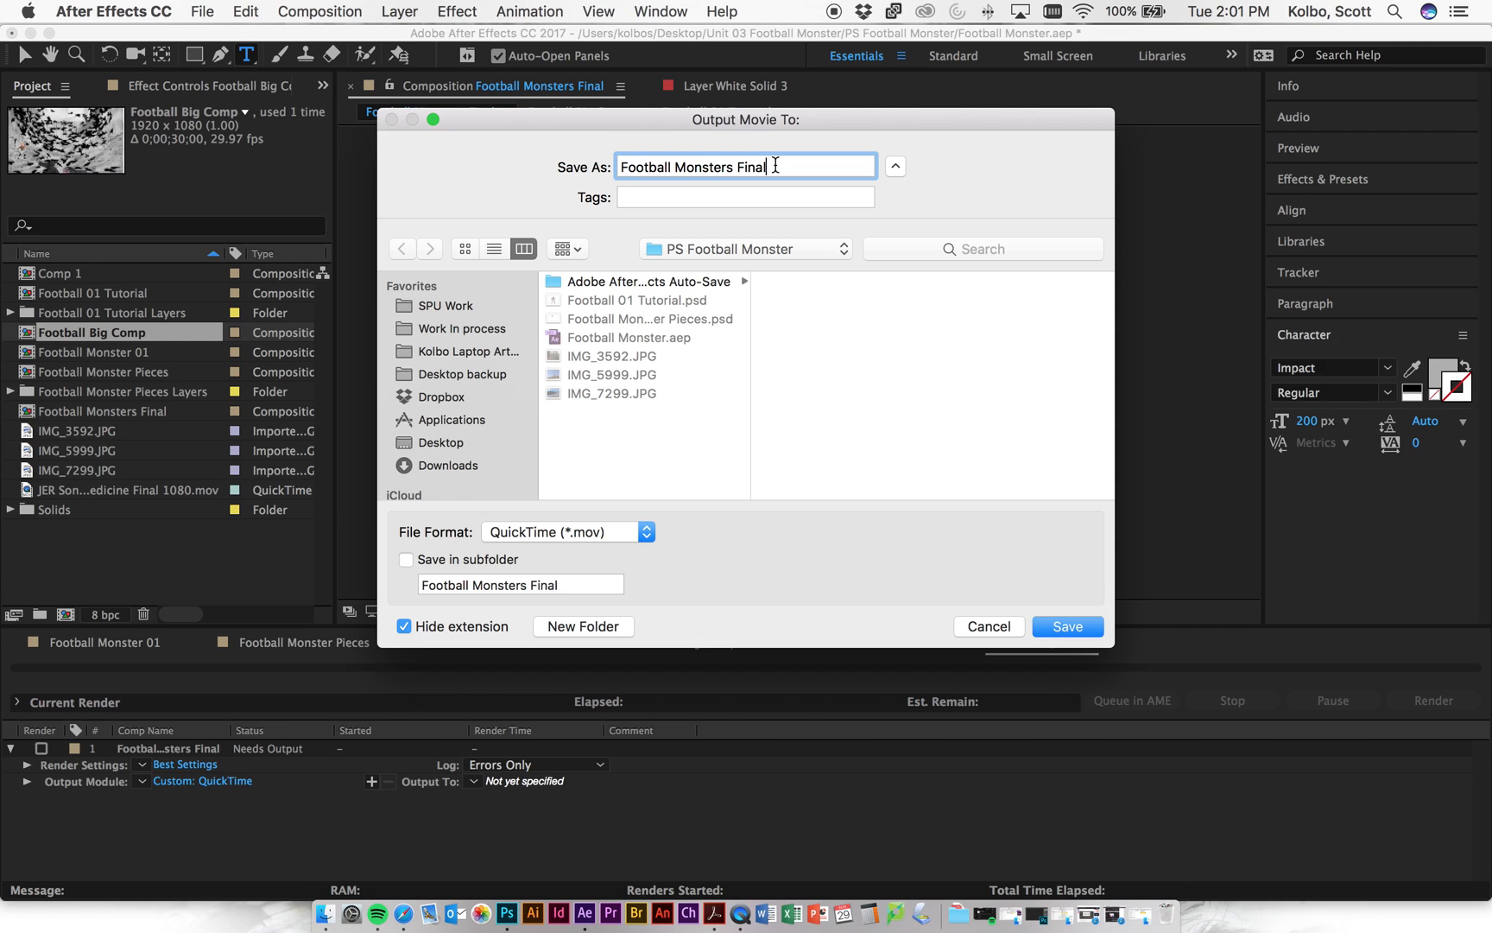
click(1067, 626)
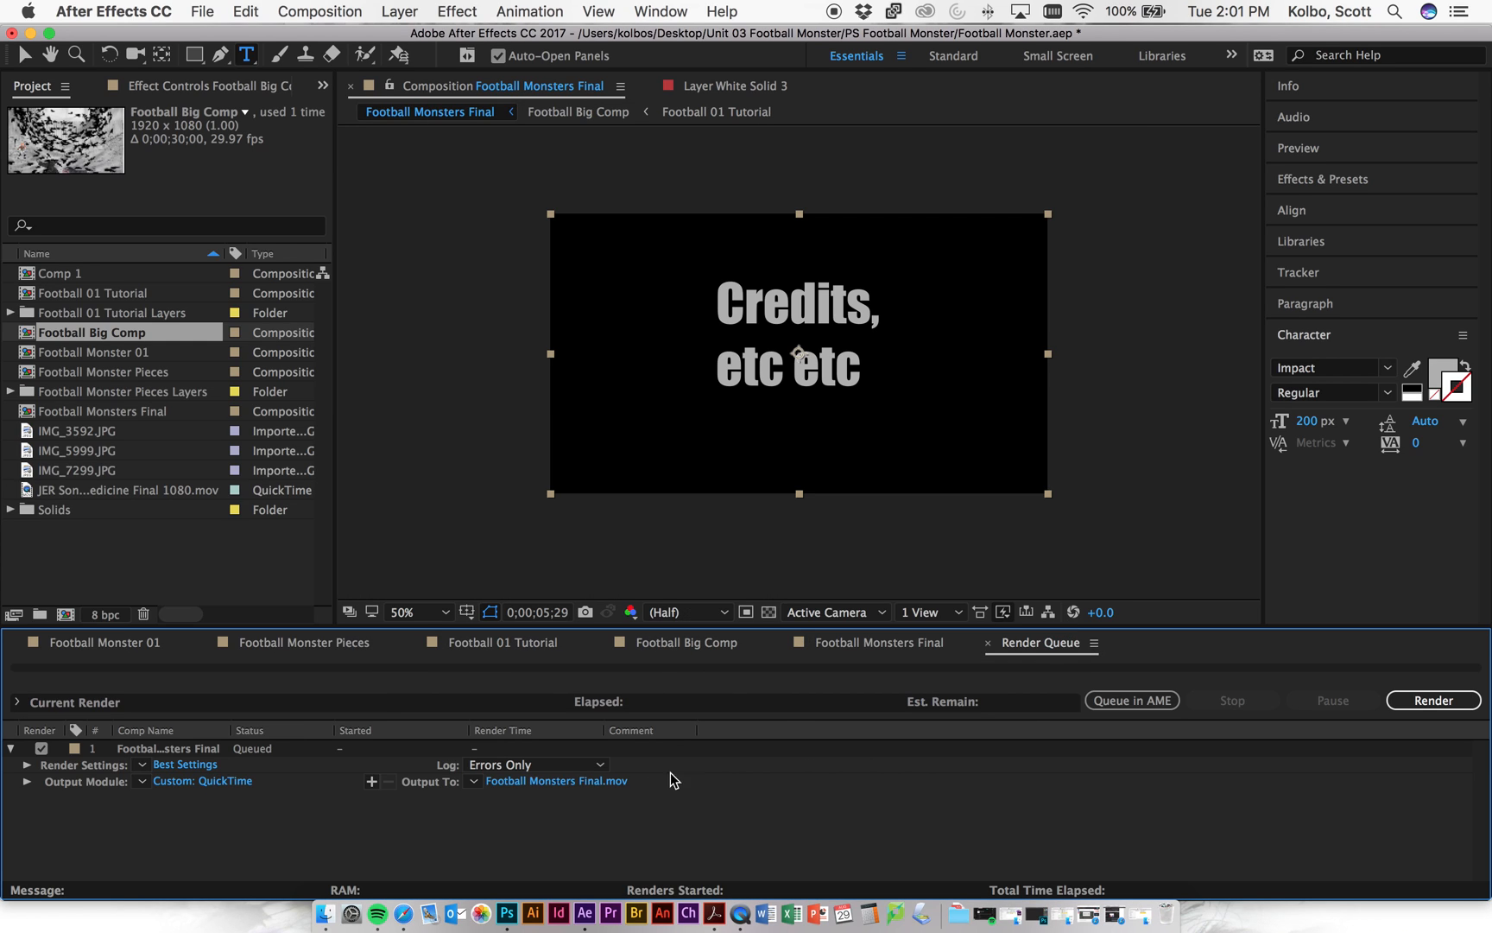
- Render the queued Football Monsters Final comp and wait until it shows Done
click(1430, 707)
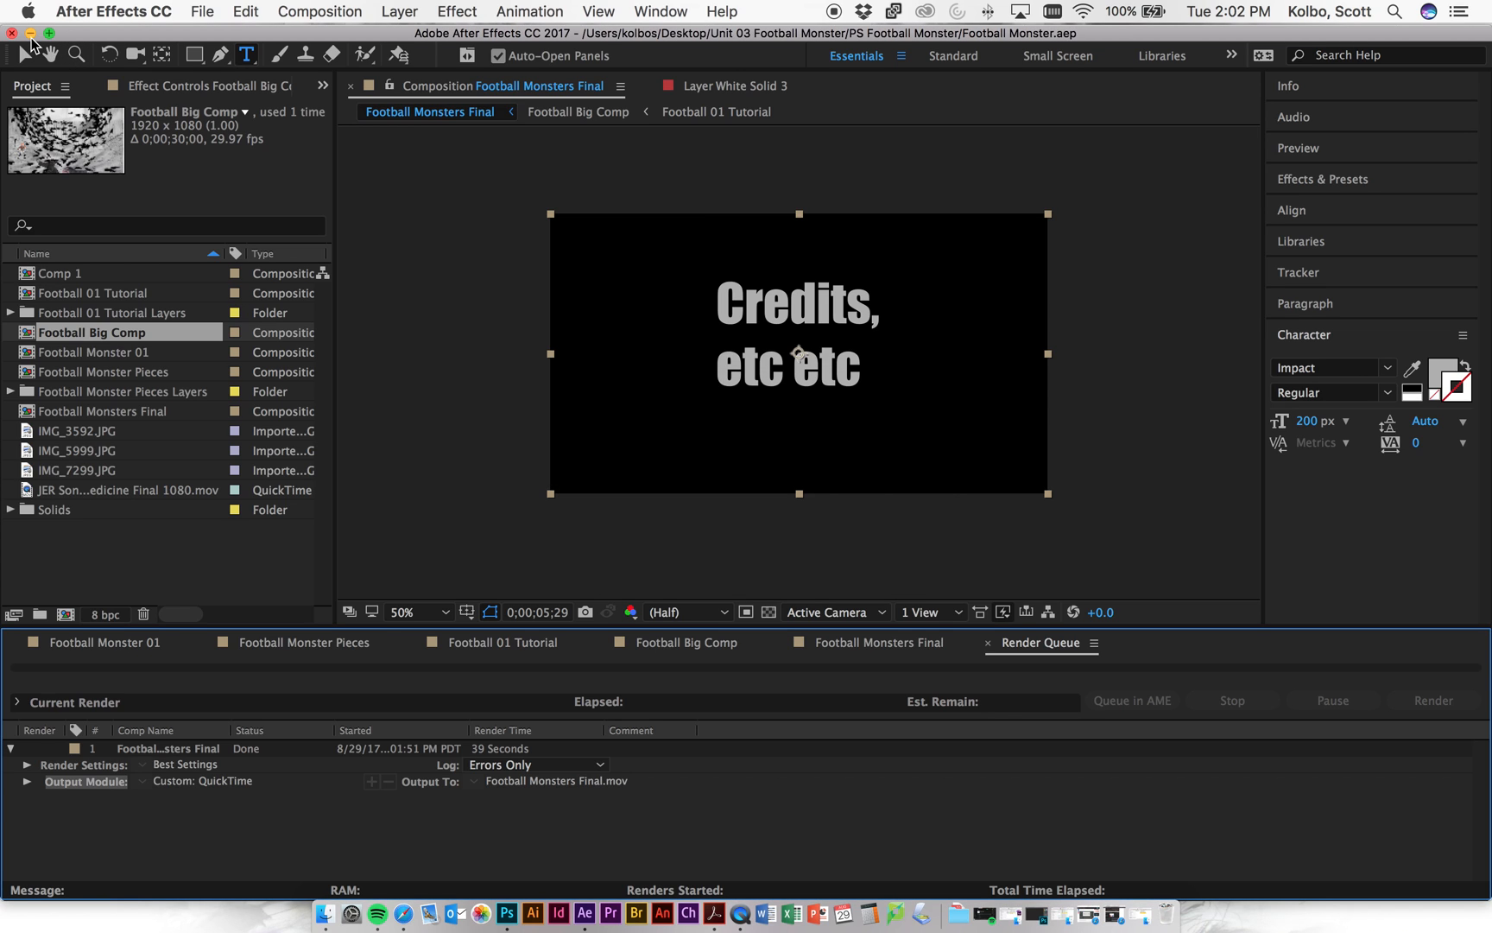
- Switch to Finder and select Football Monsters Final.mov in the PS Football Monster folder
click(29, 33)
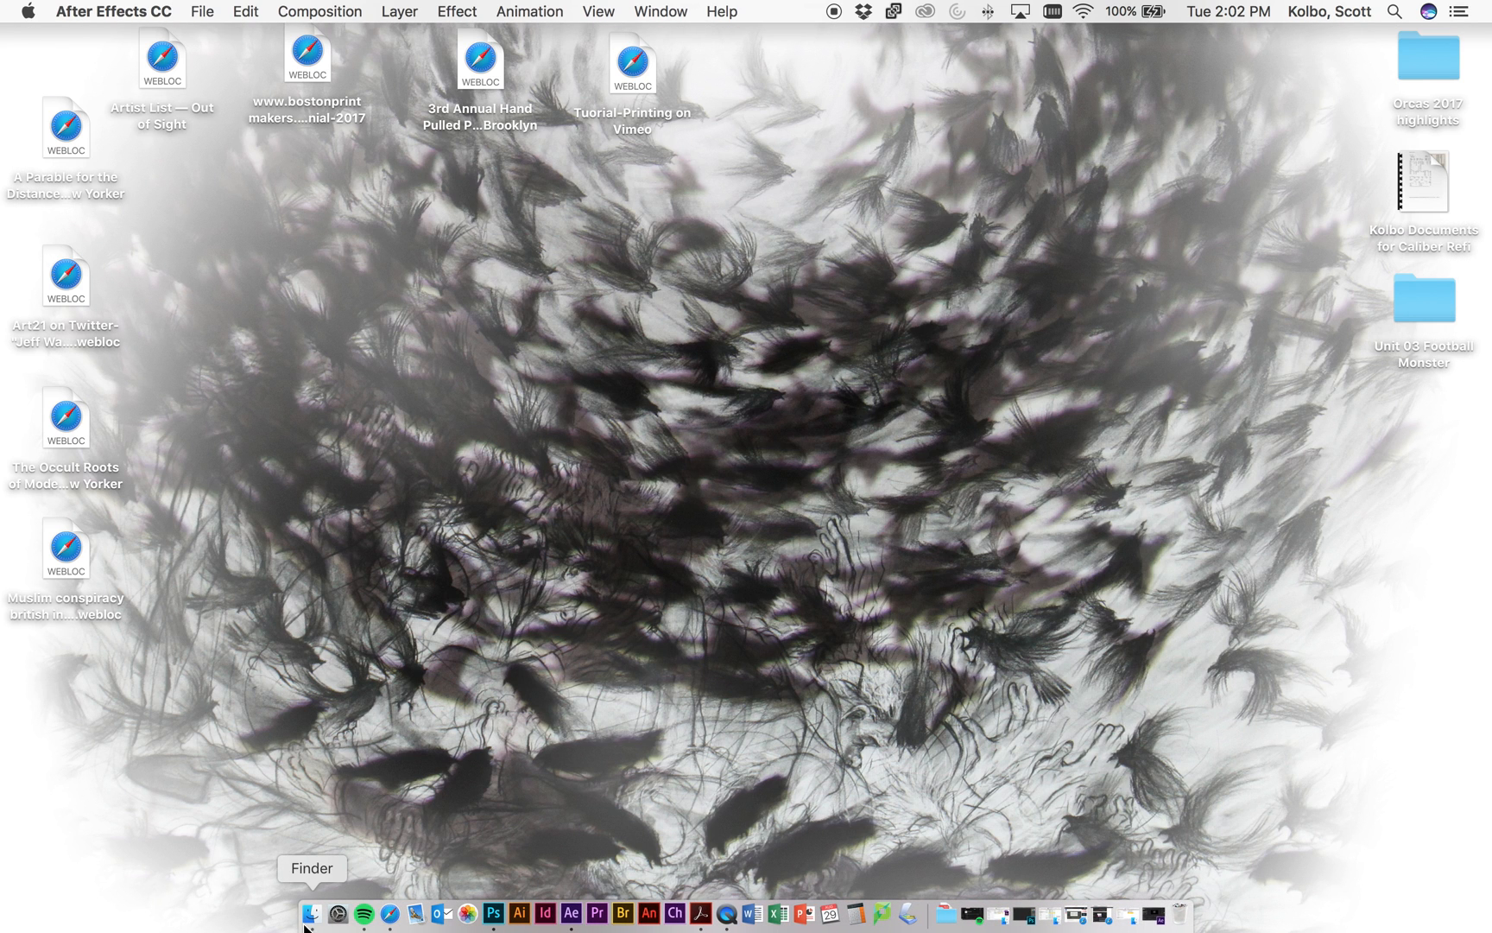
click(316, 913)
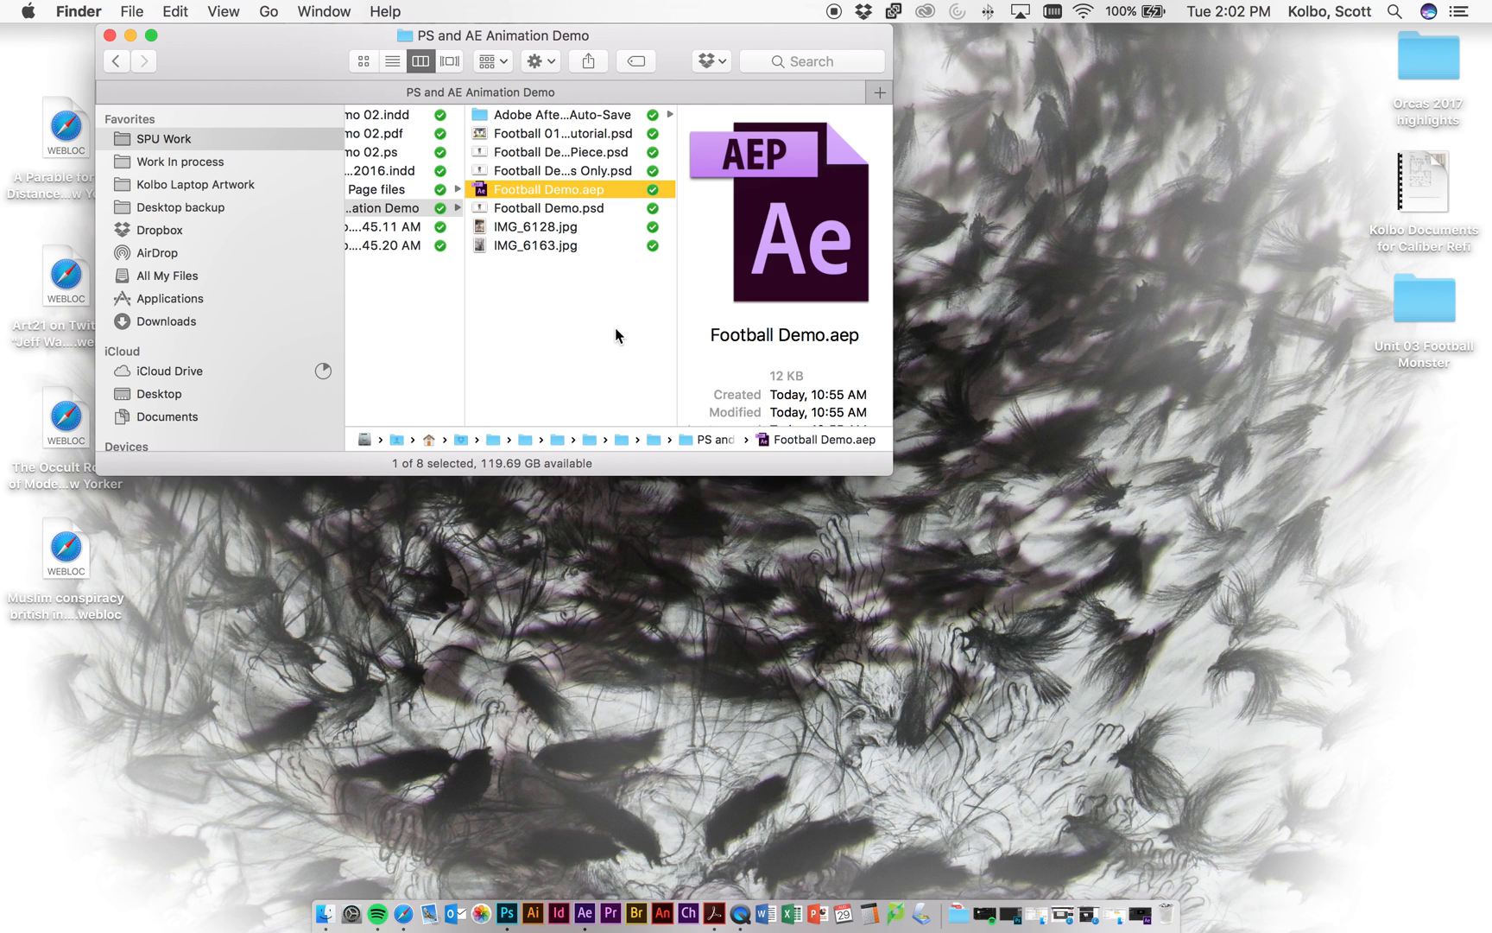
click(615, 329)
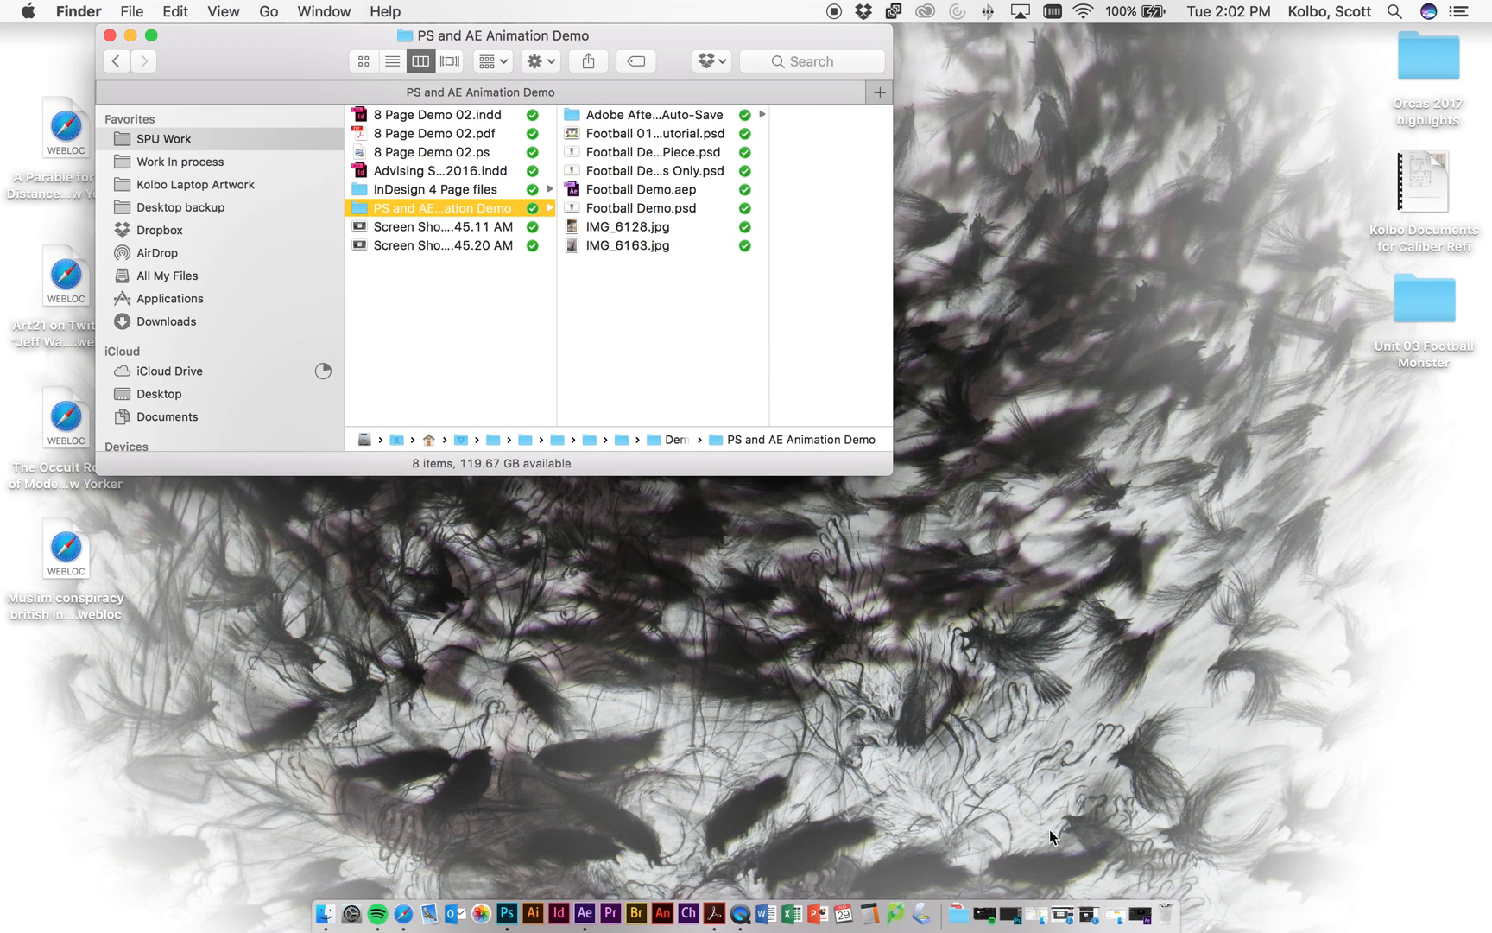
click(1062, 914)
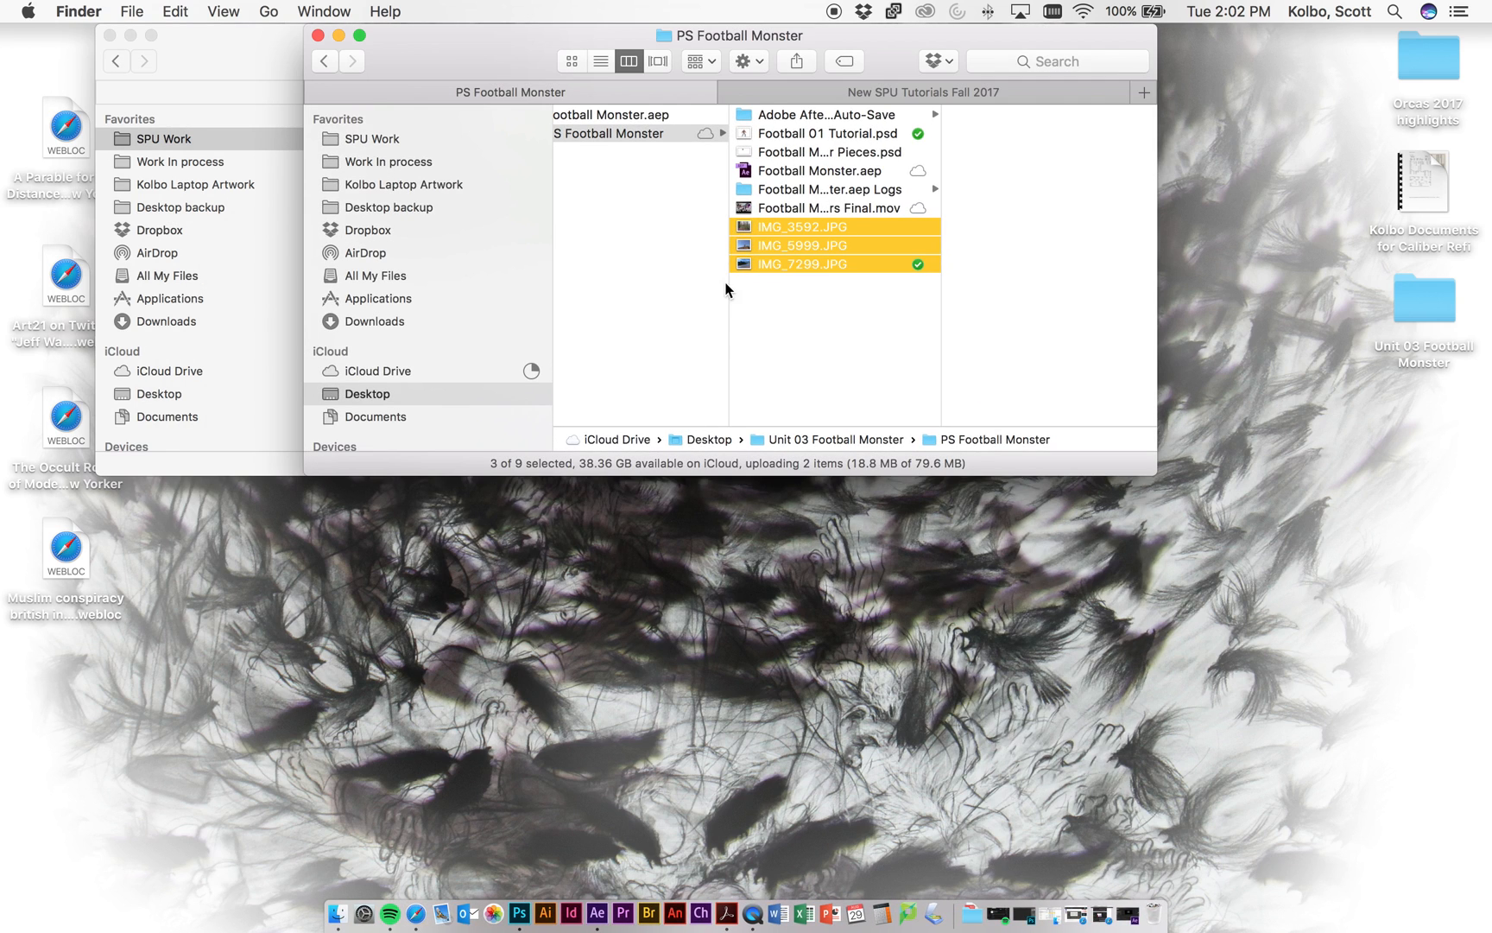
click(886, 337)
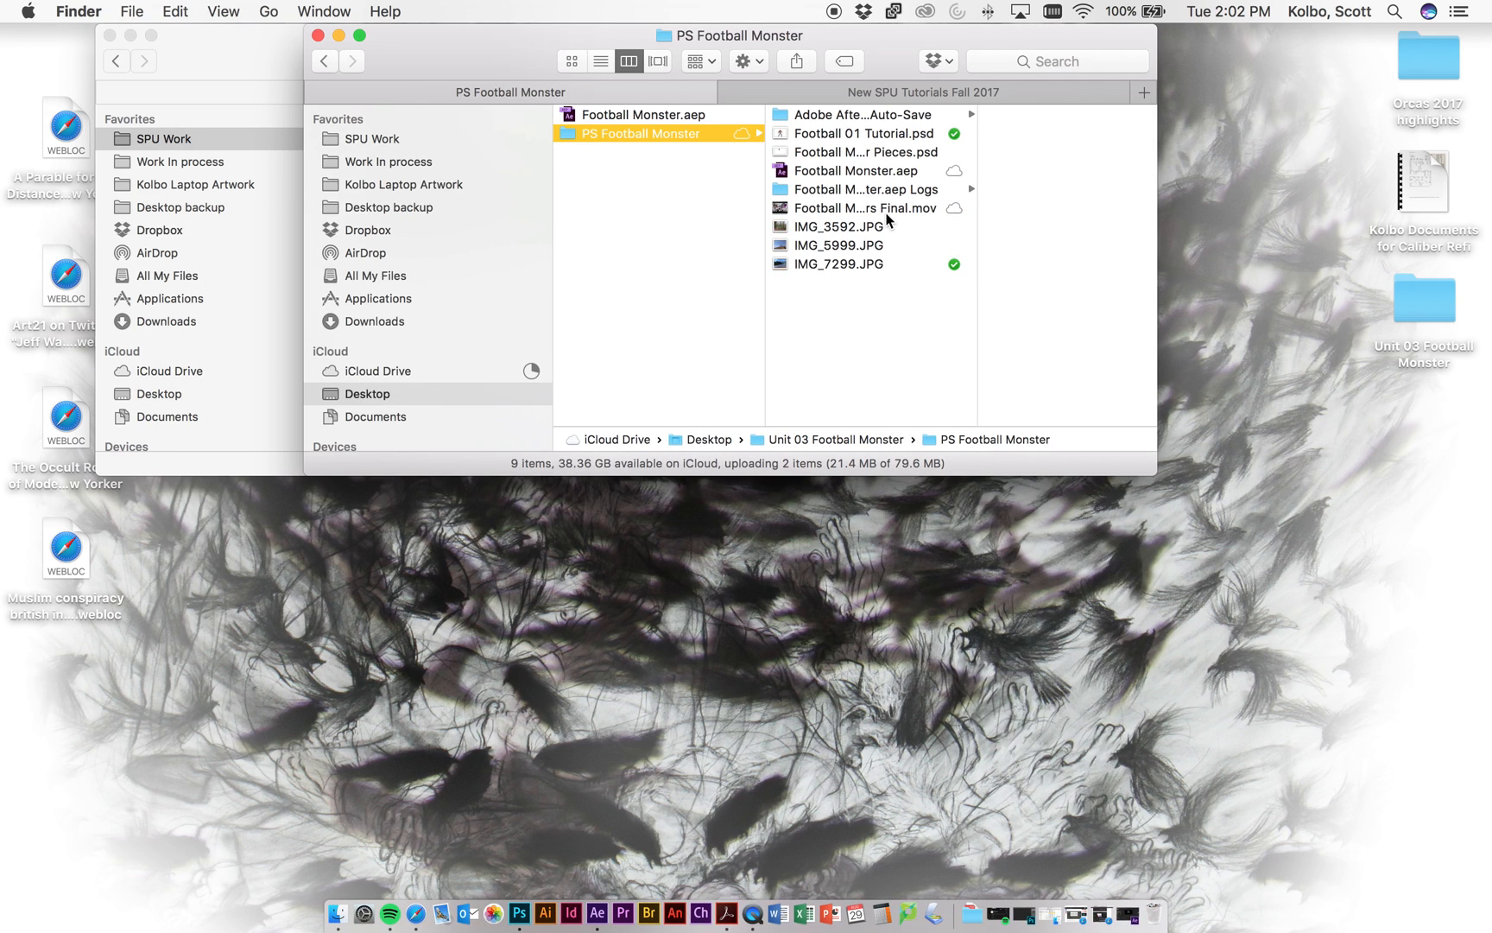
click(874, 210)
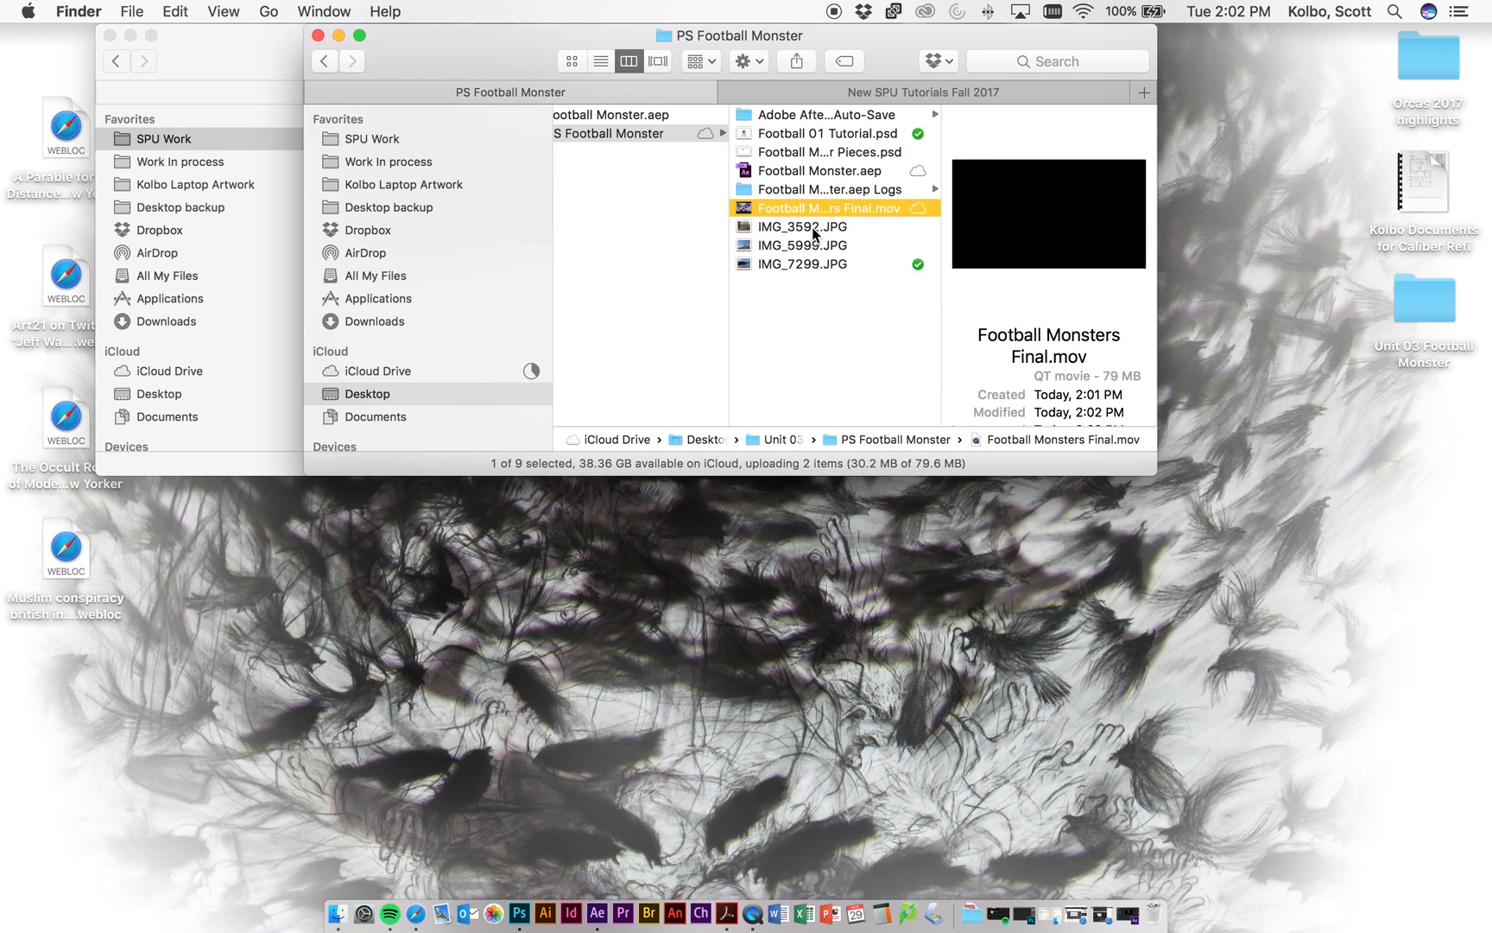
- Play Football Monsters Final.mov in QuickTime Player and scrub back to around 00:01
double_click(742, 212)
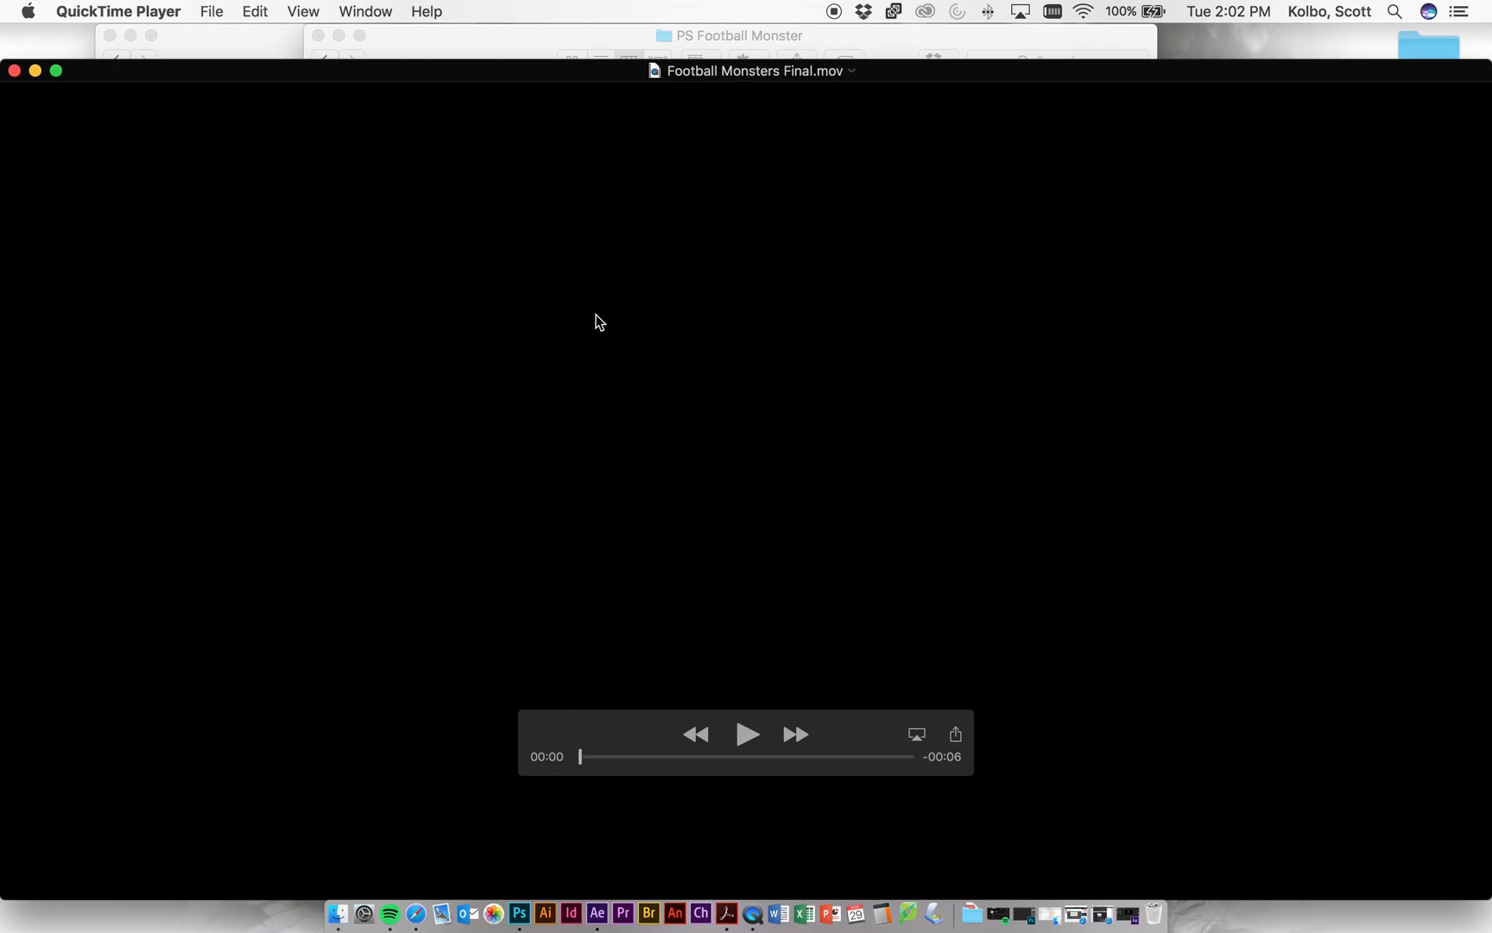
click(734, 737)
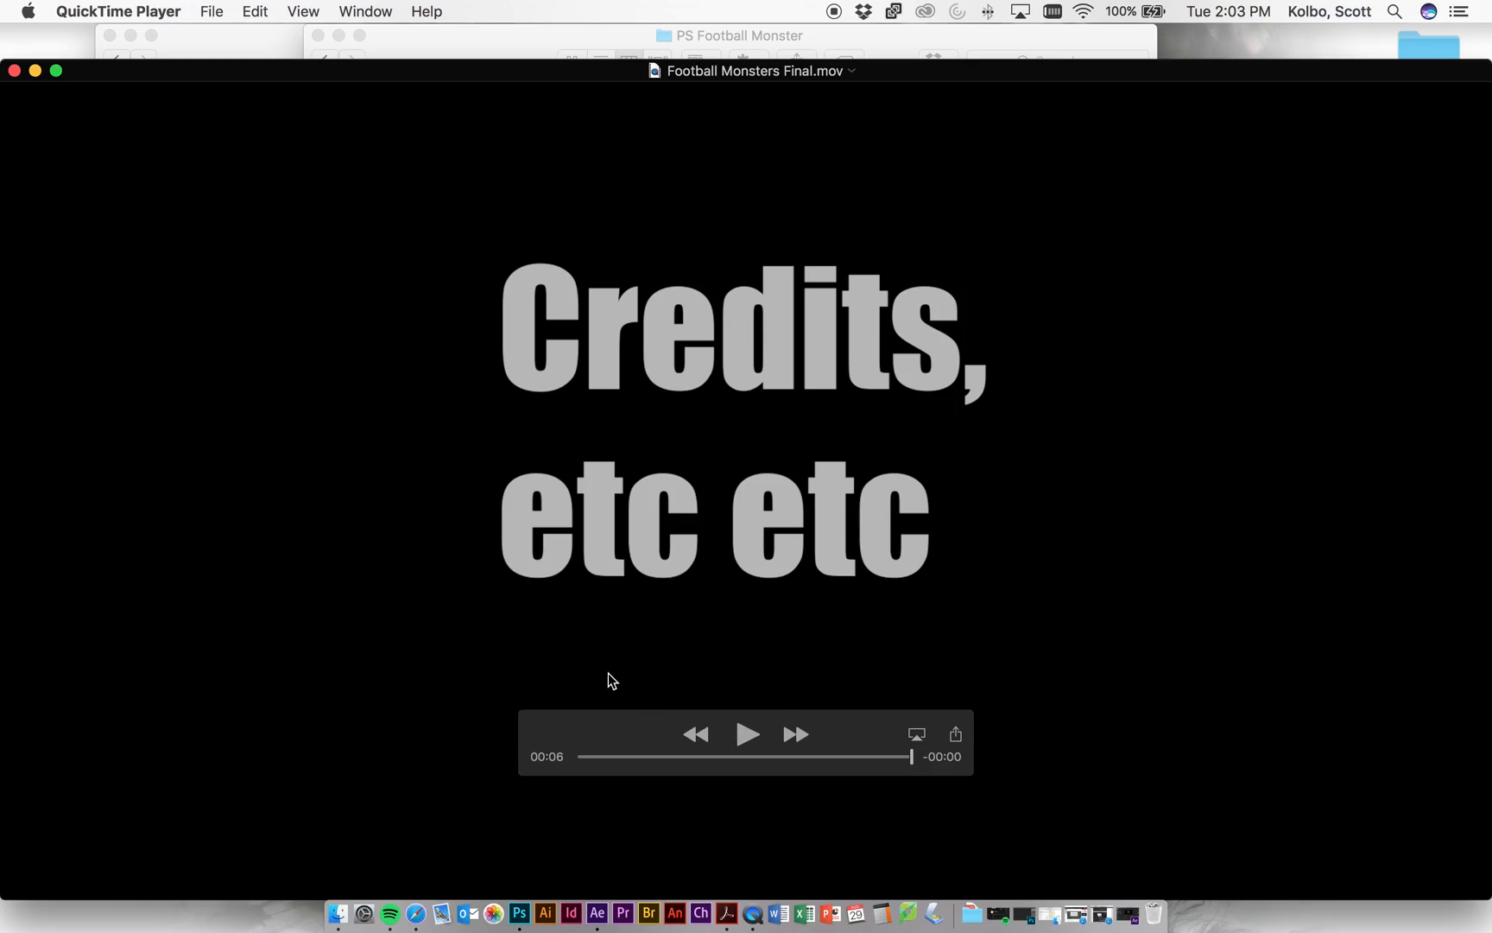
drag(908, 762, 932, 737)
- Close the QuickTime window and select Football Monsters Final.mov in Finder, leaving its name unchanged
click(15, 70)
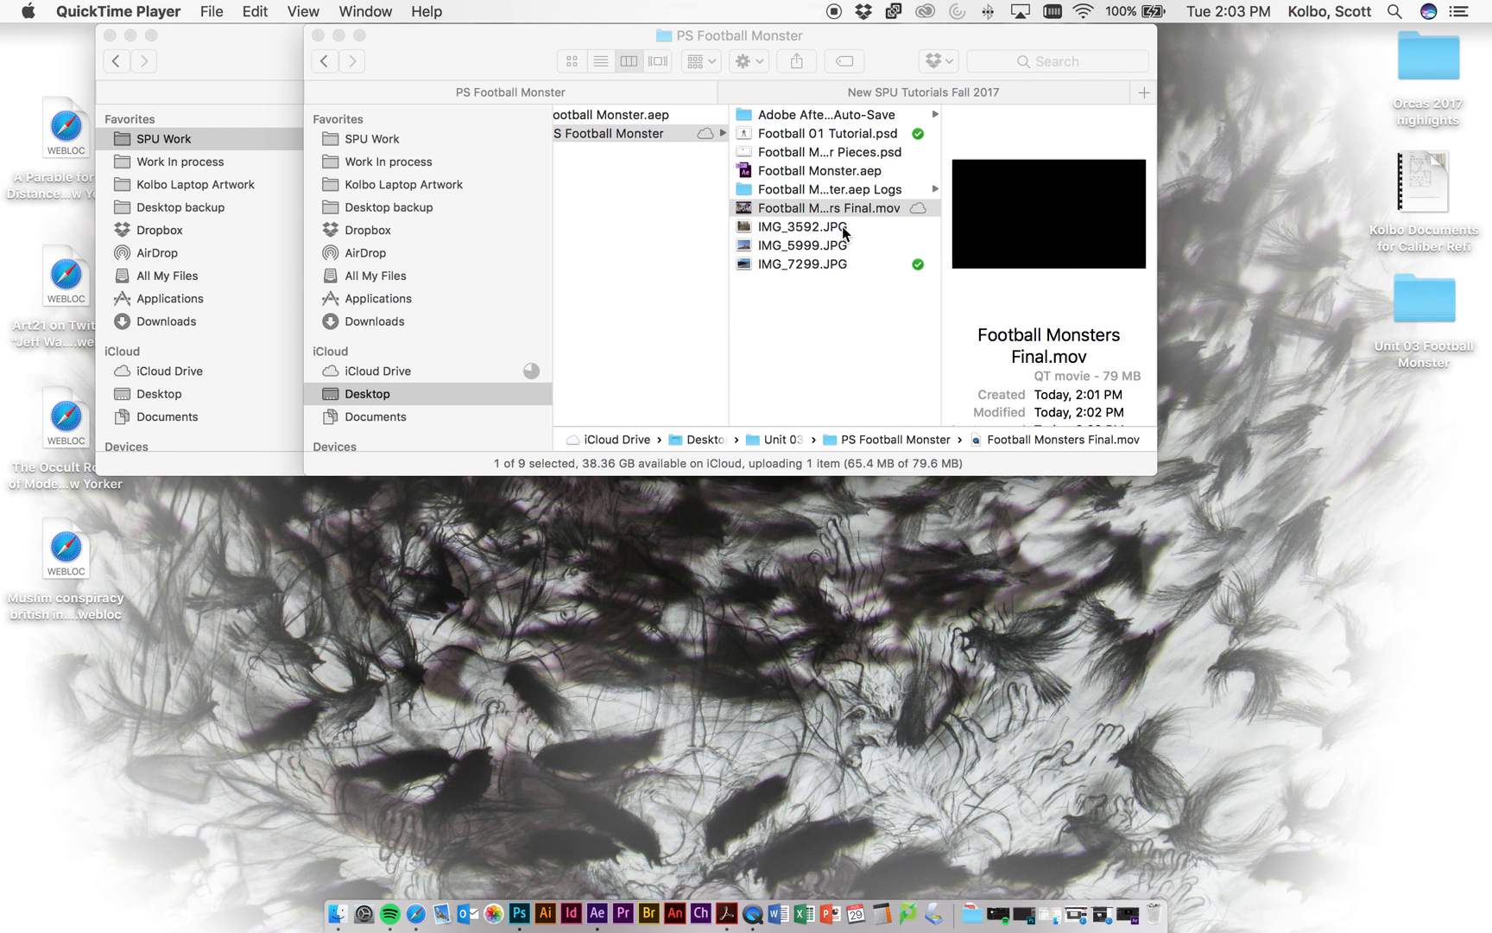
click(812, 208)
key(Return)
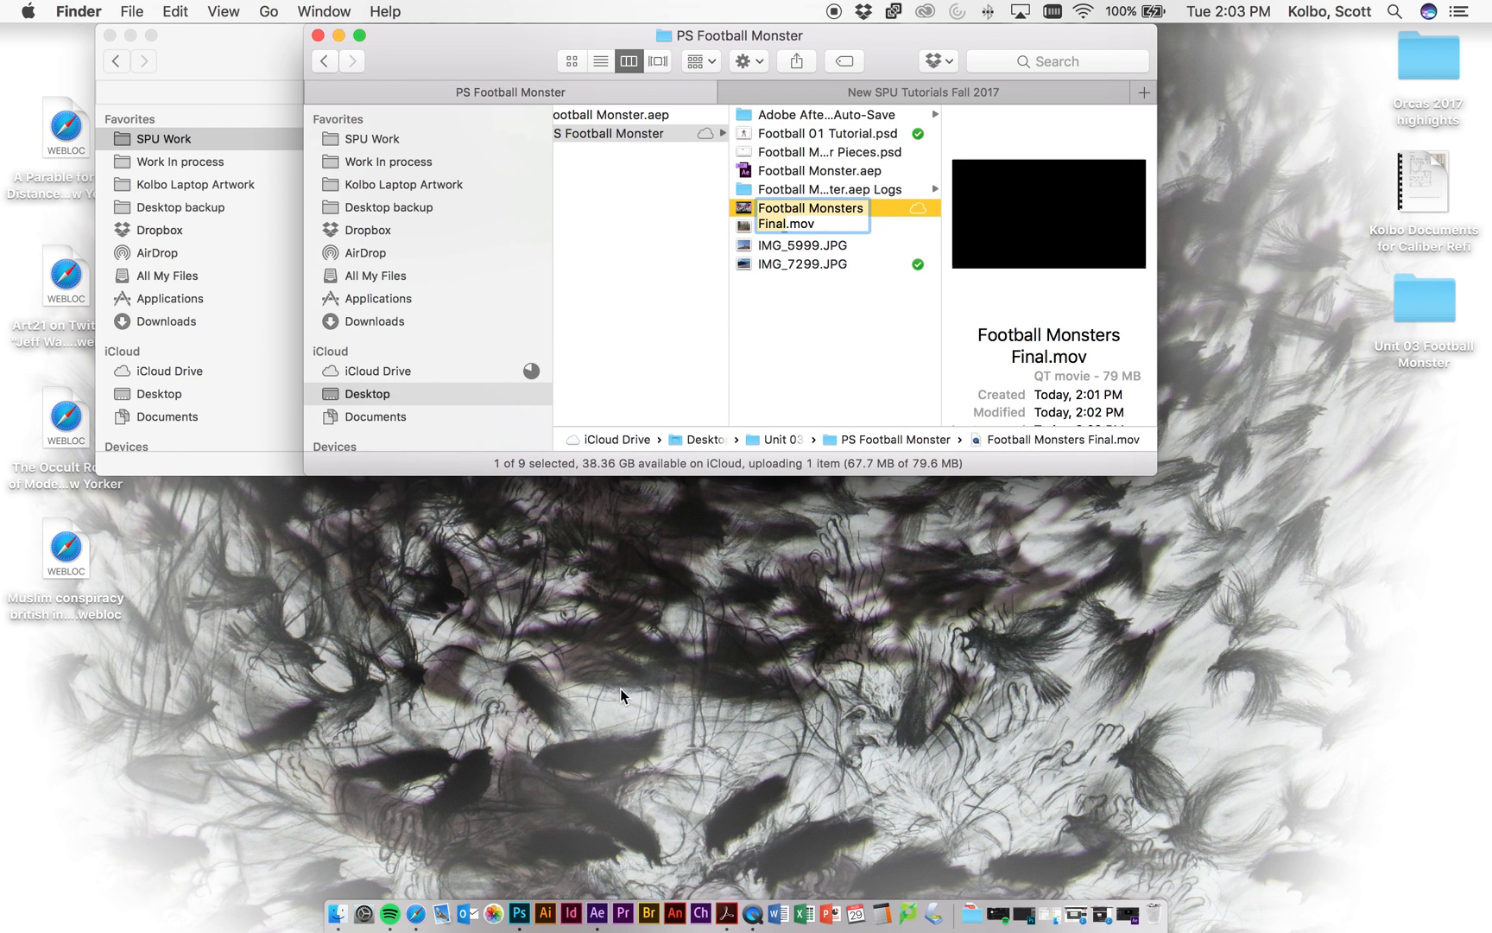
click(864, 369)
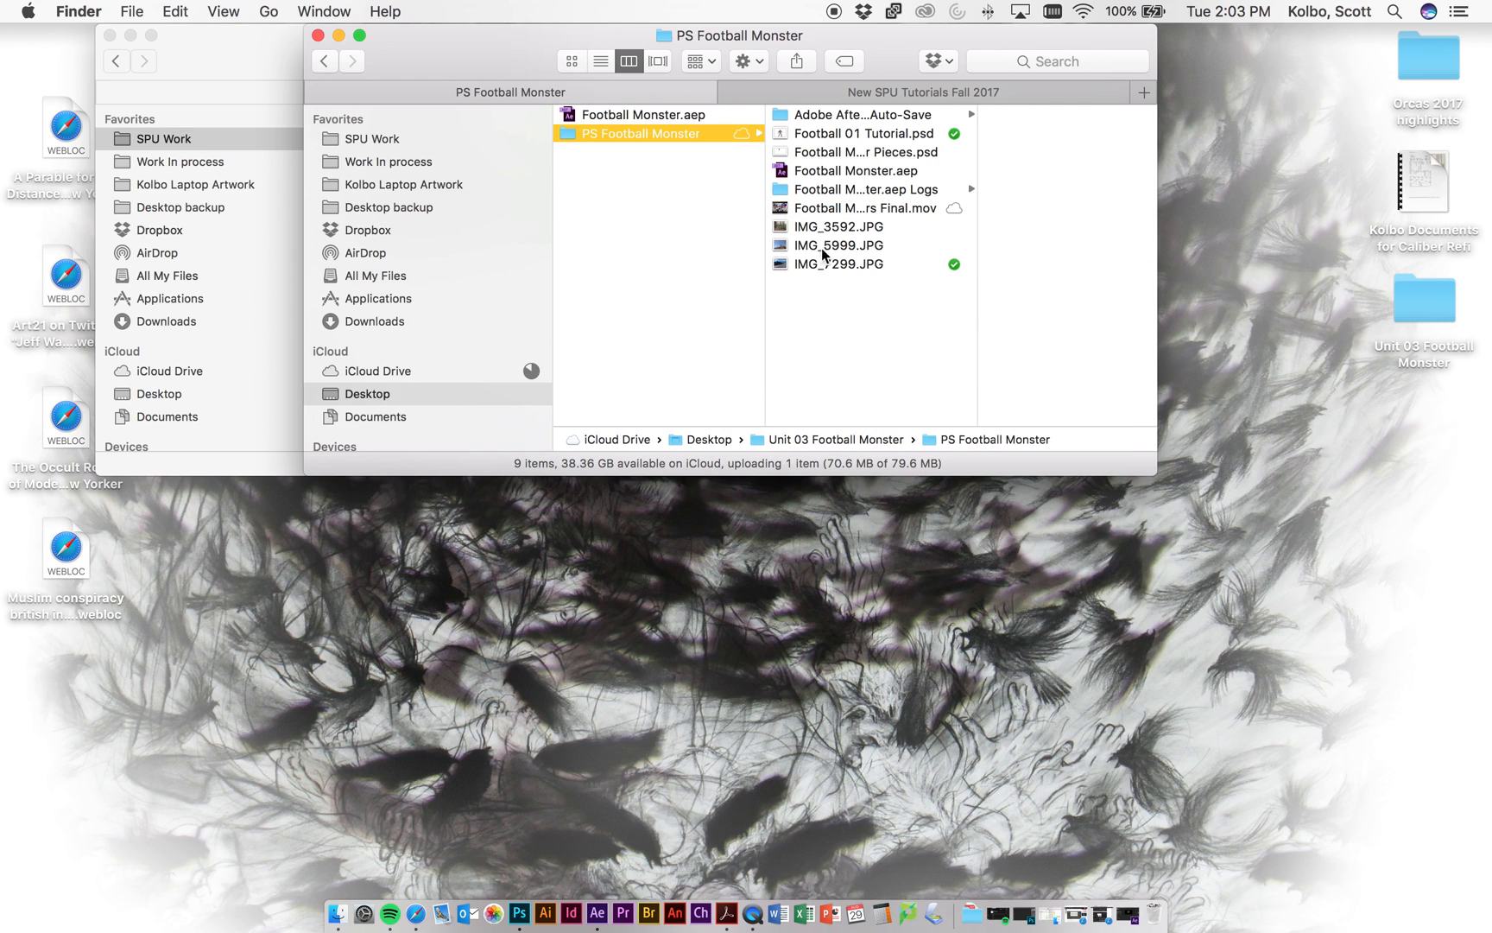